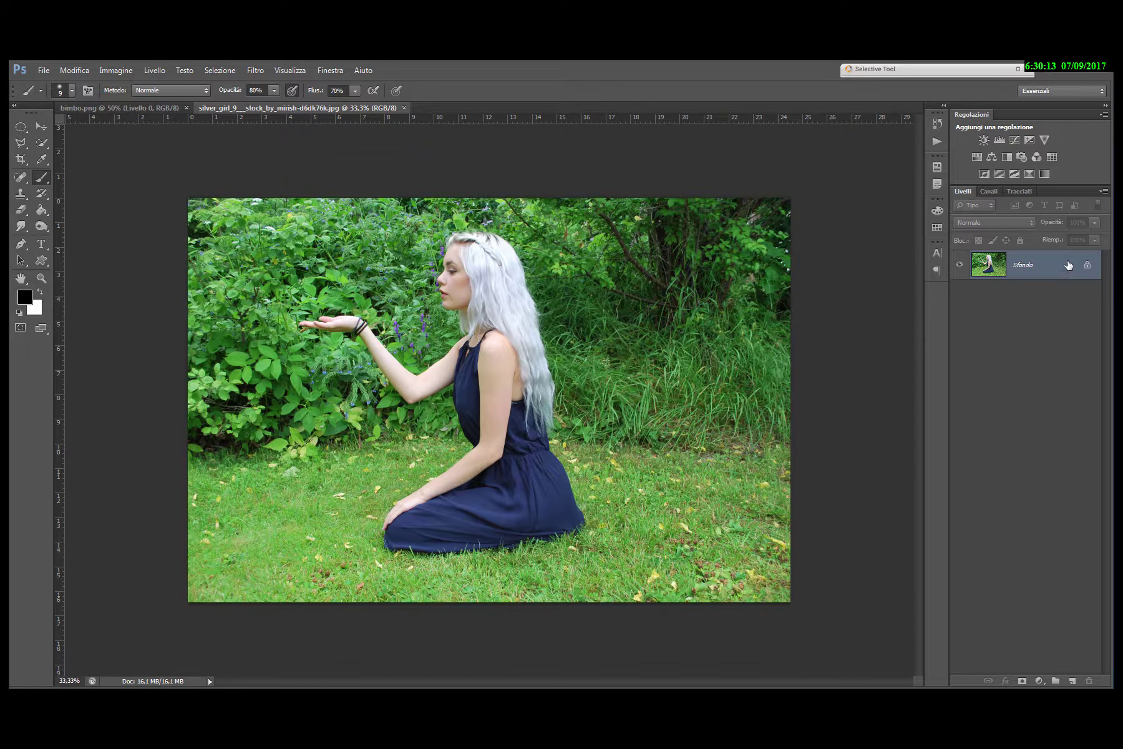
# Duplicate the Sfondo layer into Sfondo copia and pick the Quick Selection tool.
pyautogui.moveTo(1068, 265); pyautogui.dragTo(1073, 680)
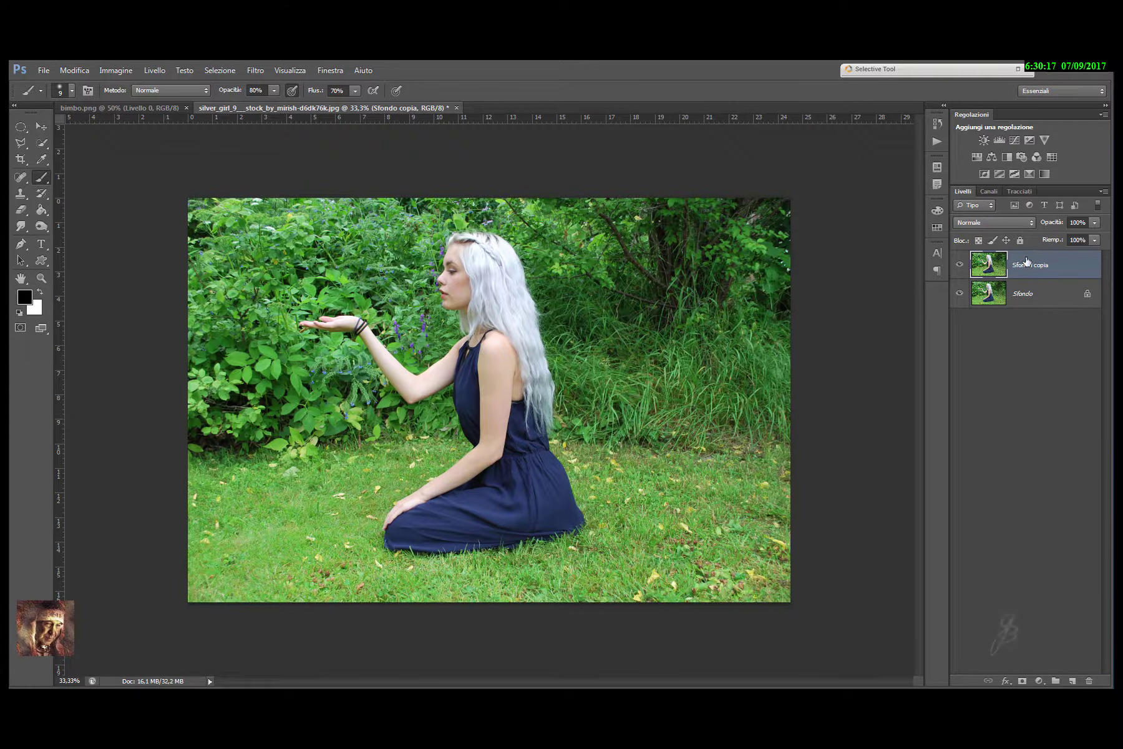
pyautogui.click(41, 143)
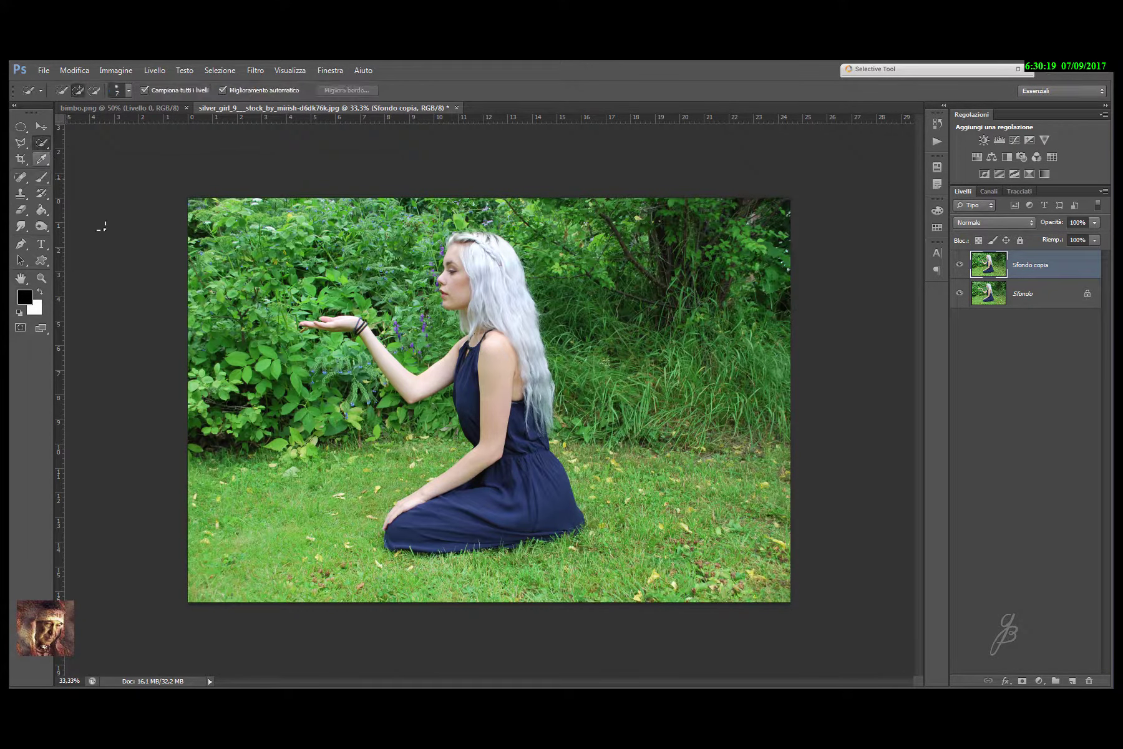
pyautogui.scroll(1, 461, 393)
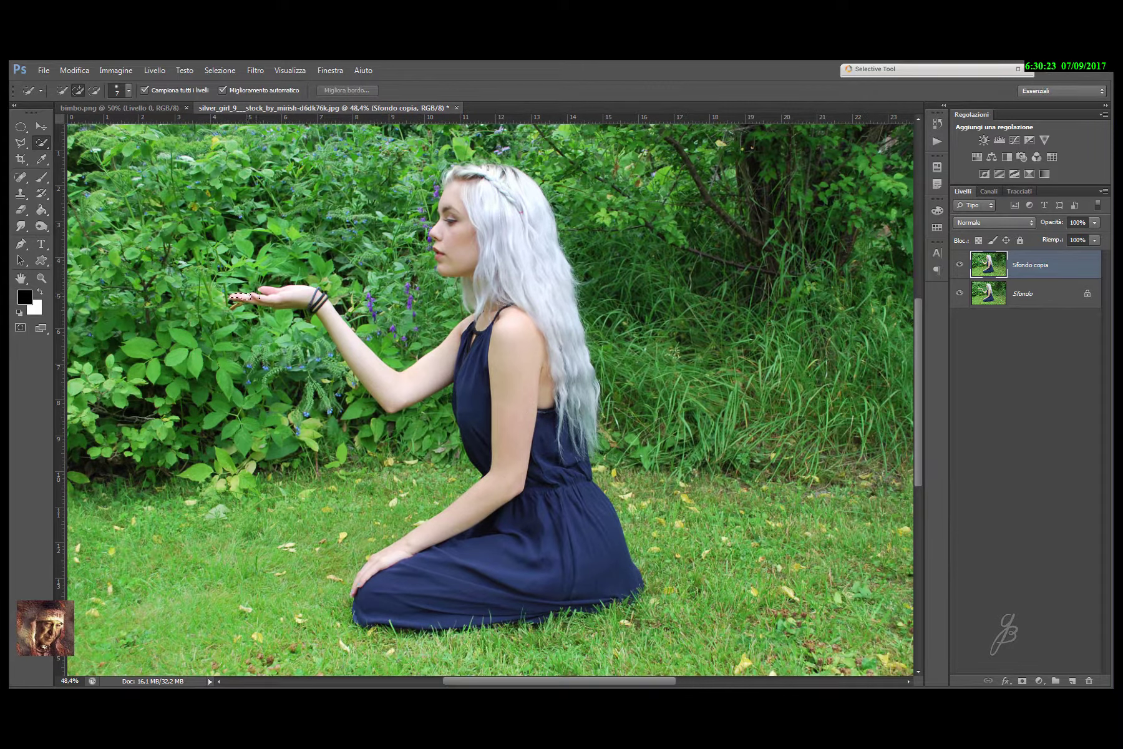
# Select the girl's palm, forearm, dress front, face, hair and dress bottom with Quick Selection.
pyautogui.moveTo(283, 297); pyautogui.dragTo(317, 298)
pyautogui.moveTo(352, 348); pyautogui.dragTo(368, 371)
pyautogui.moveTo(466, 337); pyautogui.dragTo(480, 436)
pyautogui.moveTo(465, 268)
pyautogui.mouseDown()
pyautogui.moveTo(460, 199)
pyautogui.moveTo(549, 263)
pyautogui.mouseUp()
pyautogui.moveTo(503, 327); pyautogui.dragTo(518, 389)
pyautogui.moveTo(524, 499); pyautogui.dragTo(547, 580)
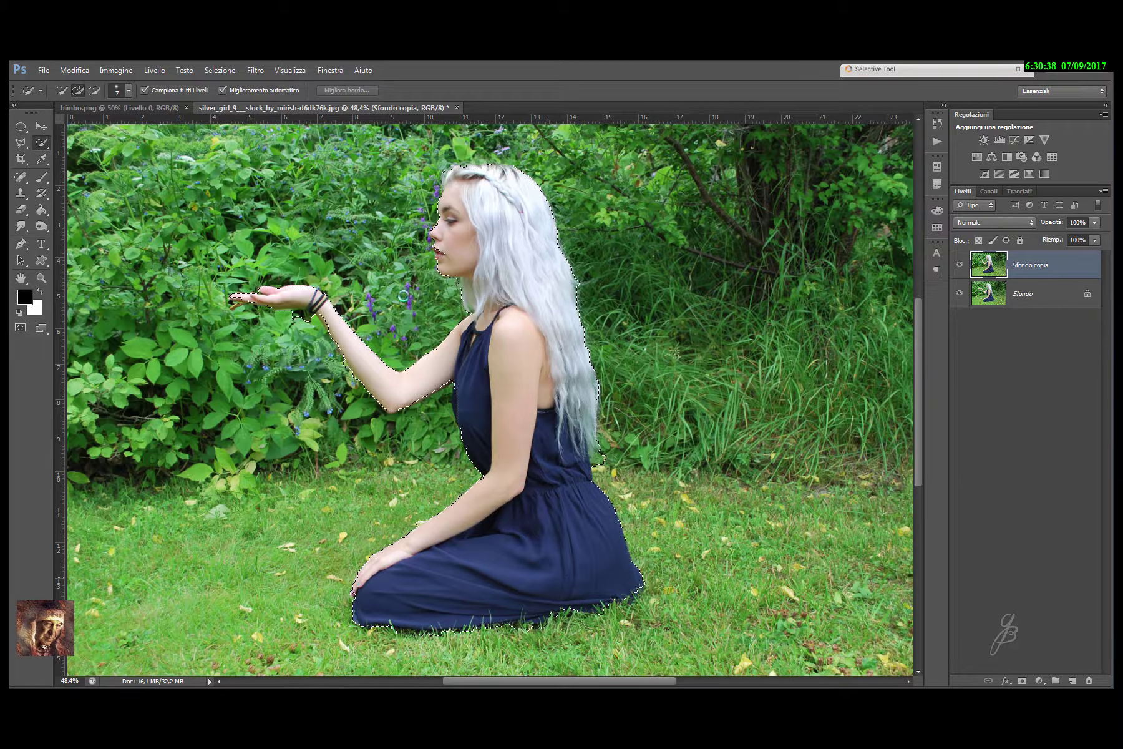
# Zoom in and subtract the stray area near her chin from the selection.
pyautogui.scroll(2, 403, 296)
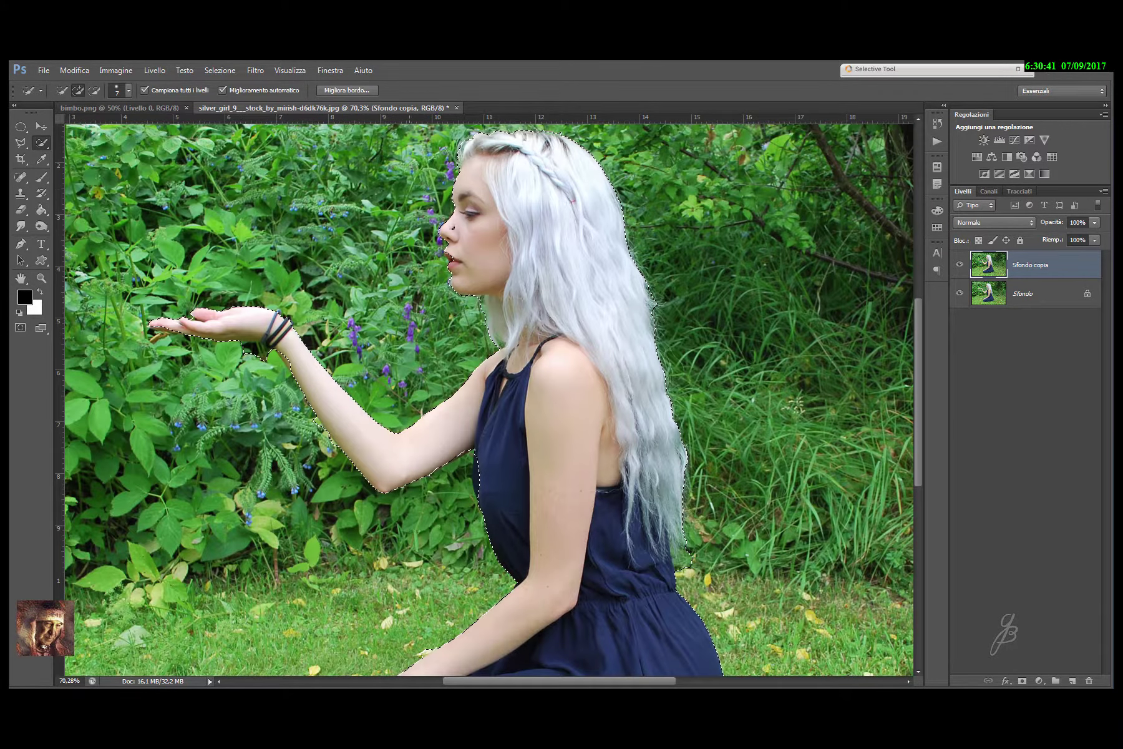
pyautogui.scroll(4, 453, 227)
pyautogui.scroll(1, 453, 228)
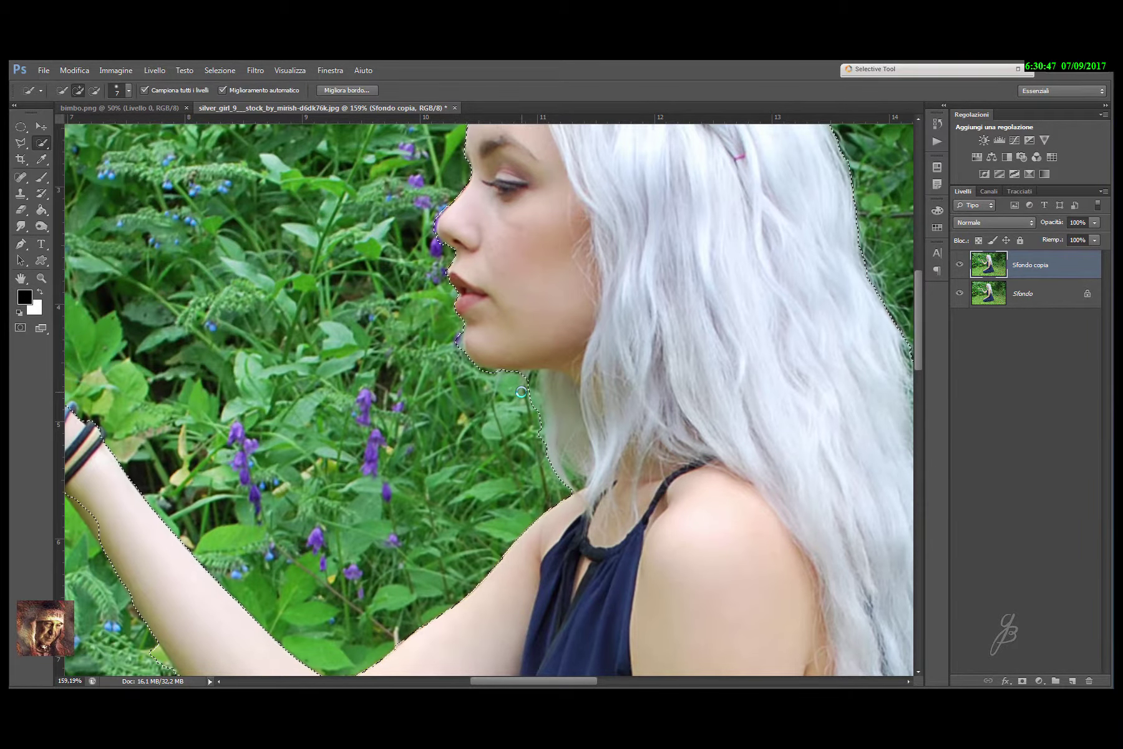
pyautogui.press('alt')
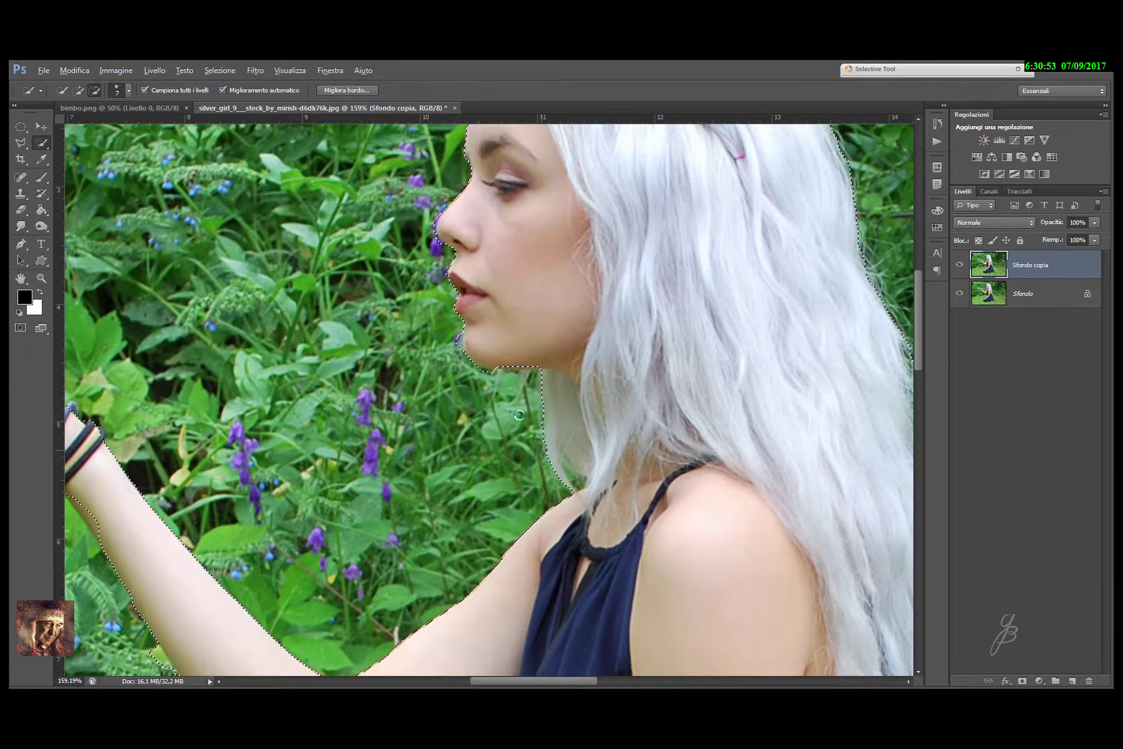
pyautogui.keyDown('alt'); pyautogui.click(499, 398); pyautogui.keyUp('alt')
pyautogui.press('alt')
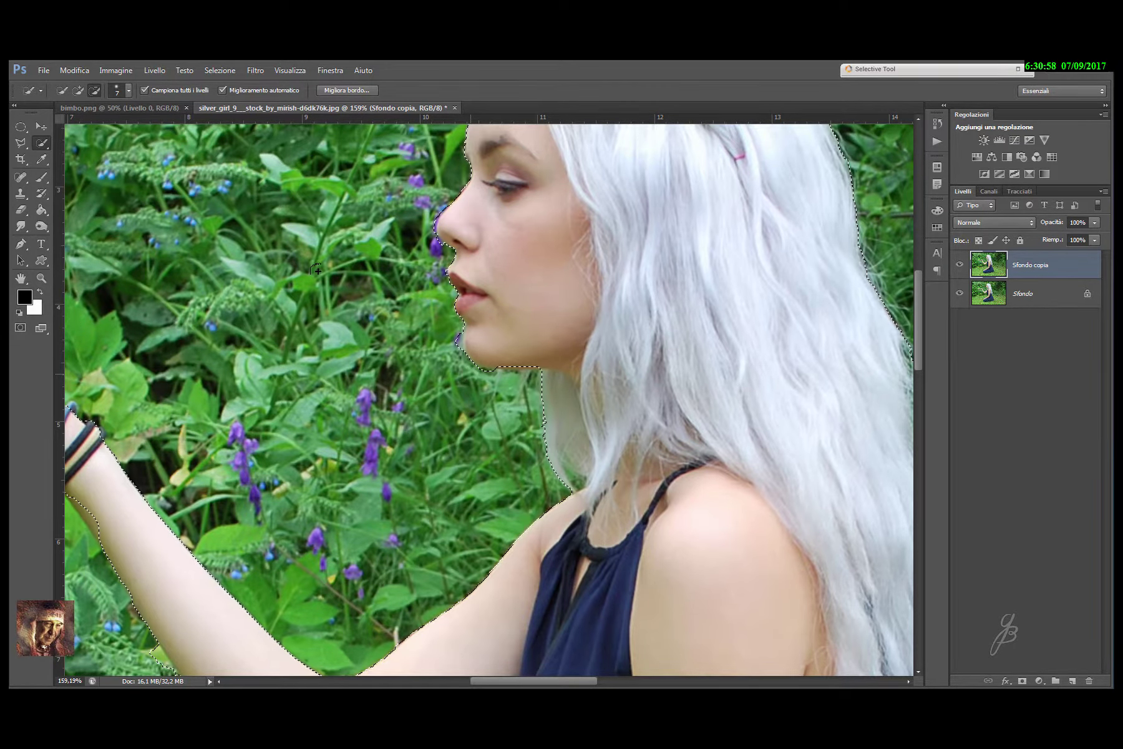
pyautogui.press('alt')
# Subtract the leaves below the girl's hand from the selection.
pyautogui.scroll(-3, 439, 434)
pyautogui.scroll(1, 439, 433)
pyautogui.scroll(1, 439, 434)
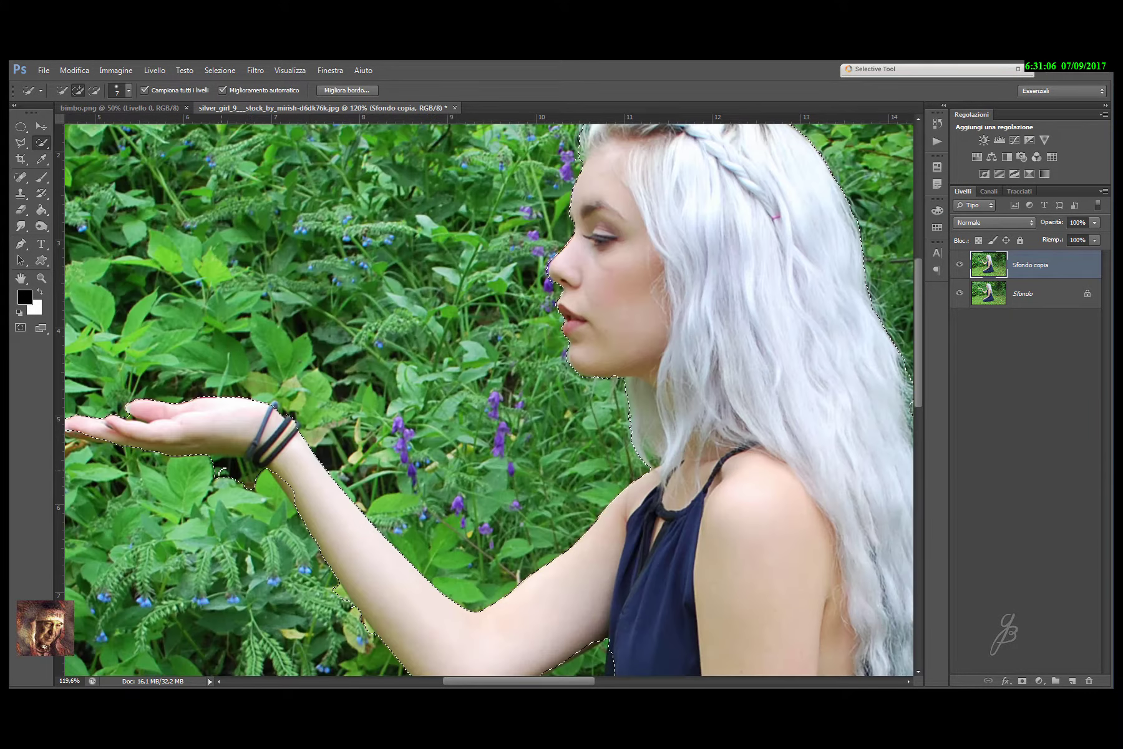
pyautogui.scroll(1, 215, 467)
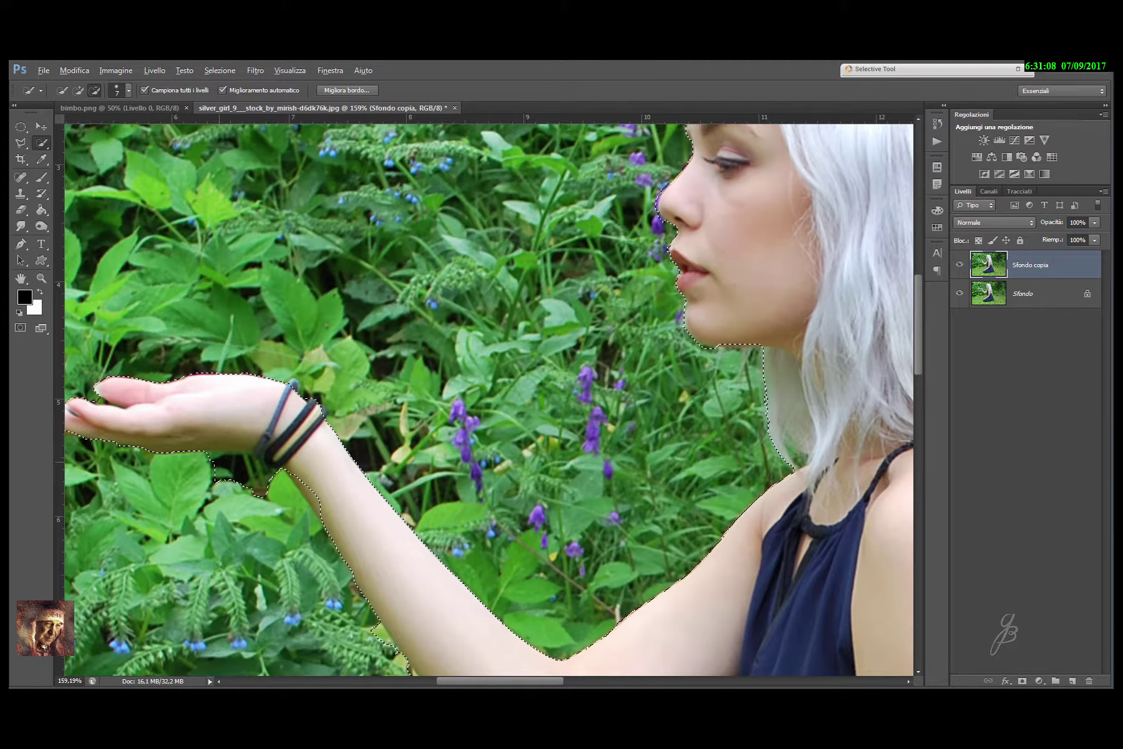
pyautogui.keyDown('alt'); pyautogui.click(264, 481); pyautogui.keyUp('alt')
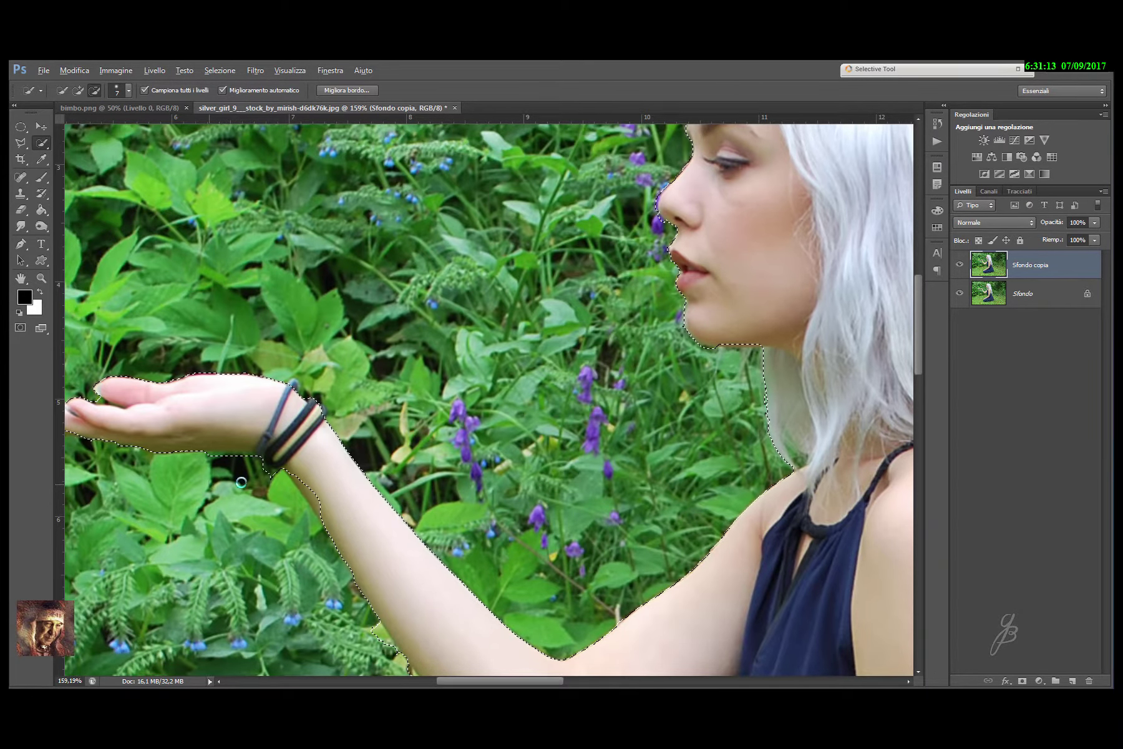
pyautogui.press('alt')
# Trim leaves along her arm and between elbow and dress out of the selection.
pyautogui.moveTo(920, 348); pyautogui.dragTo(918, 412)
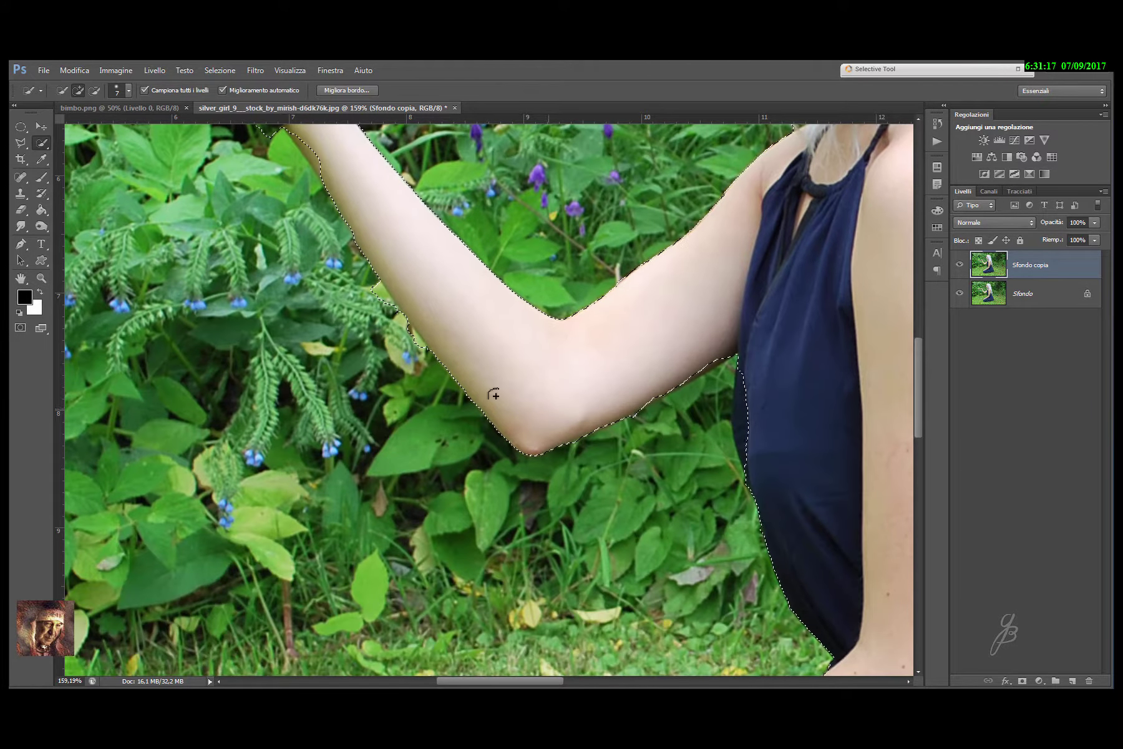
pyautogui.scroll(2, 330, 276)
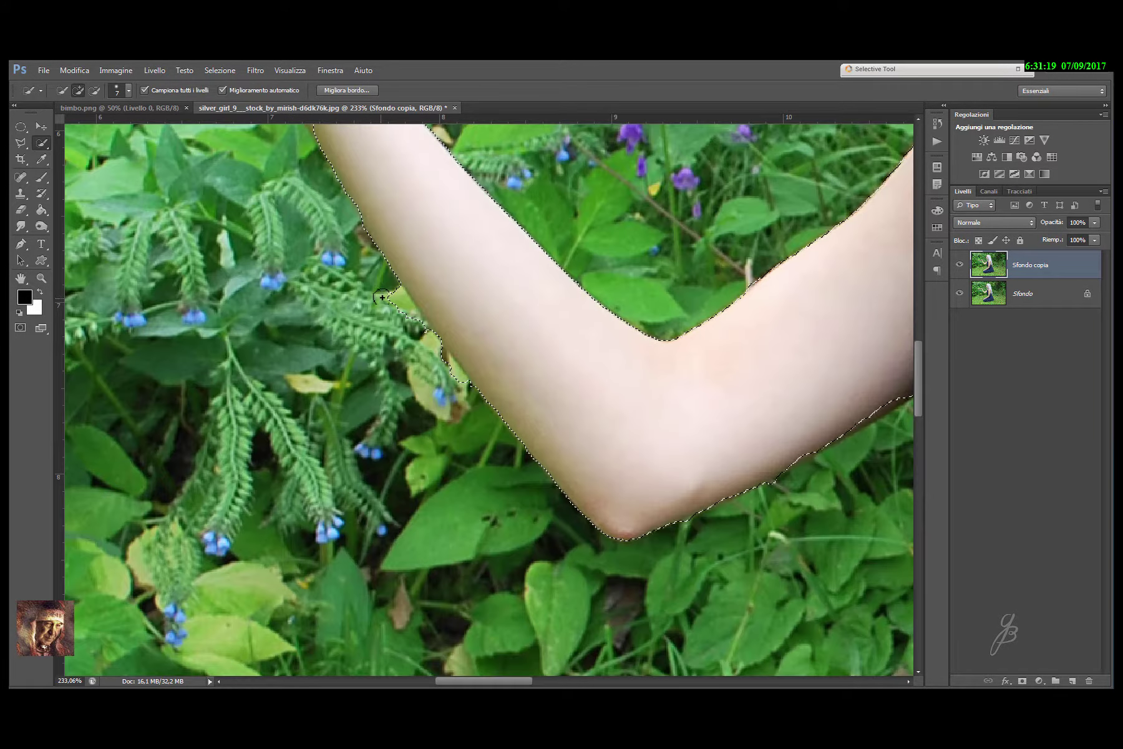
pyautogui.moveTo(388, 289); pyautogui.dragTo(465, 390)
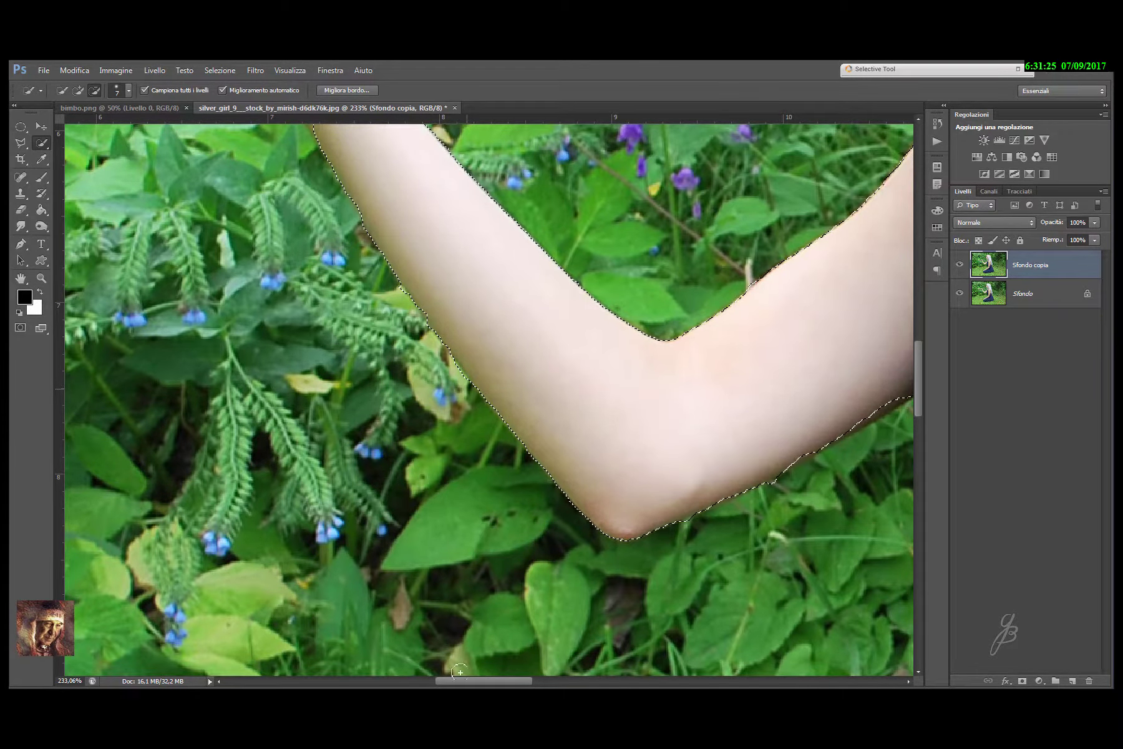
pyautogui.moveTo(460, 680); pyautogui.dragTo(493, 679)
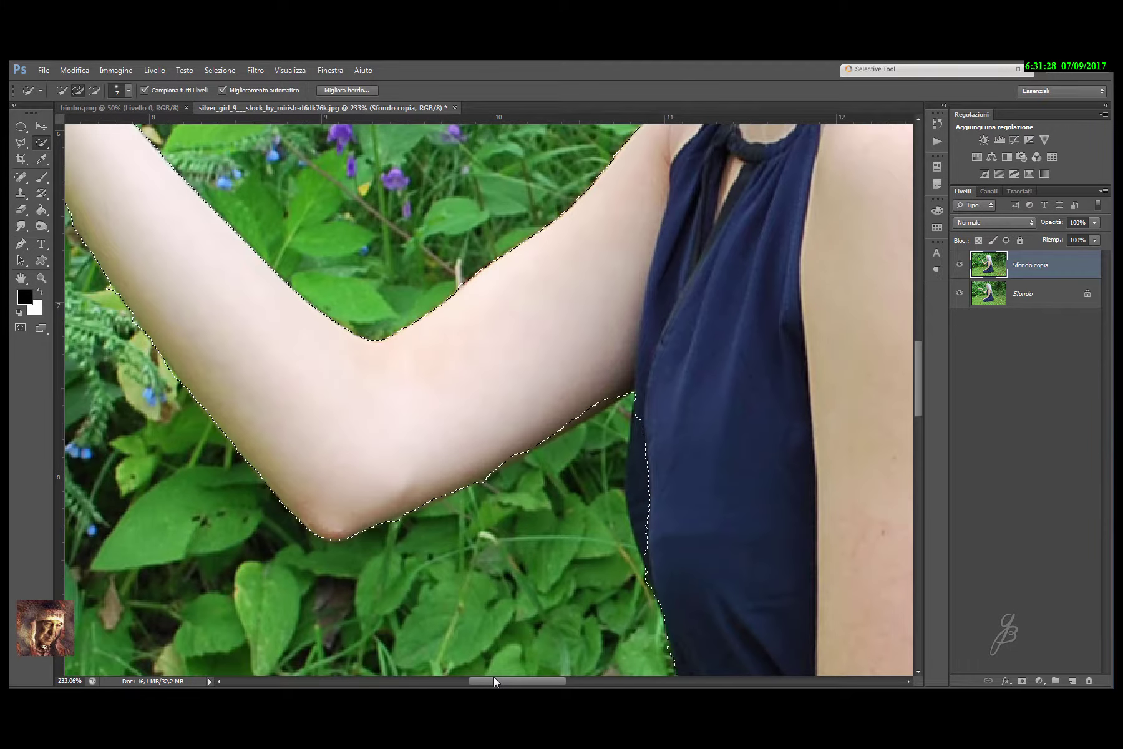
pyautogui.moveTo(639, 445)
pyautogui.mouseDown()
pyautogui.moveTo(642, 507)
pyautogui.moveTo(578, 515)
pyautogui.moveTo(598, 444)
pyautogui.moveTo(620, 417)
pyautogui.moveTo(614, 485)
pyautogui.mouseUp()
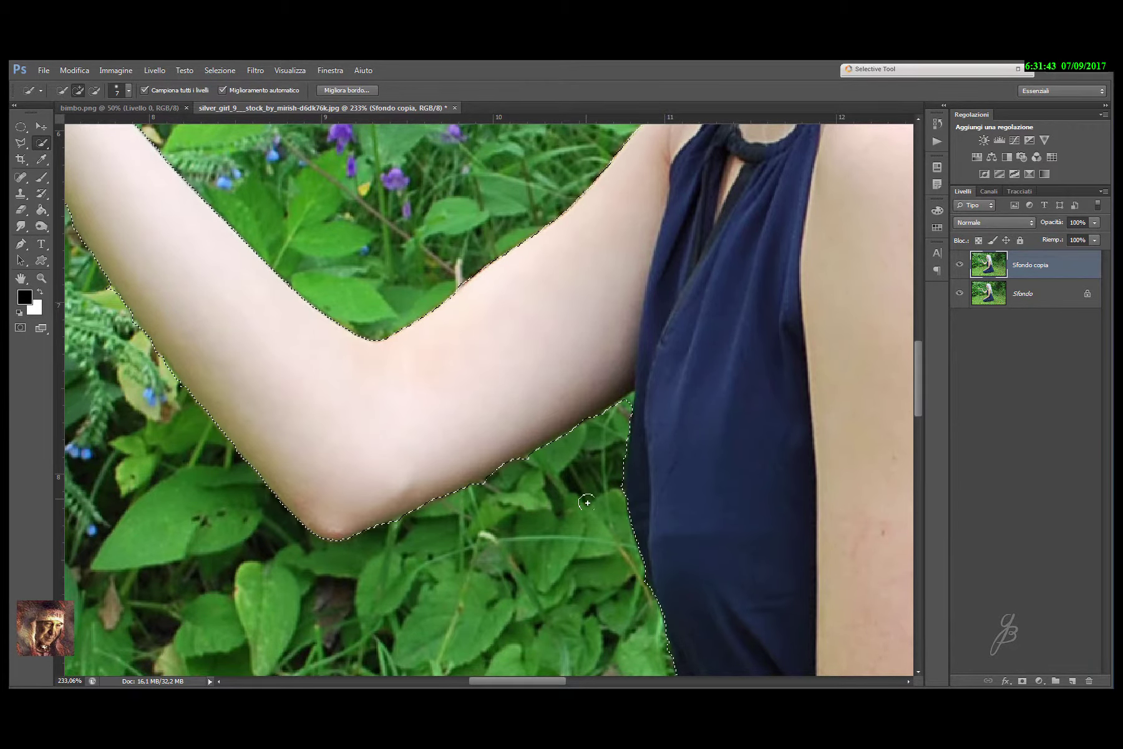
pyautogui.keyDown('alt'); pyautogui.scroll(-2, 589, 525); pyautogui.keyUp('alt')
pyautogui.keyDown('alt'); pyautogui.scroll(-2, 589, 525); pyautogui.keyUp('alt')
pyautogui.keyDown('alt'); pyautogui.scroll(-1, 592, 528); pyautogui.keyUp('alt')
pyautogui.keyDown('alt'); pyautogui.scroll(-1, 605, 531); pyautogui.keyUp('alt')
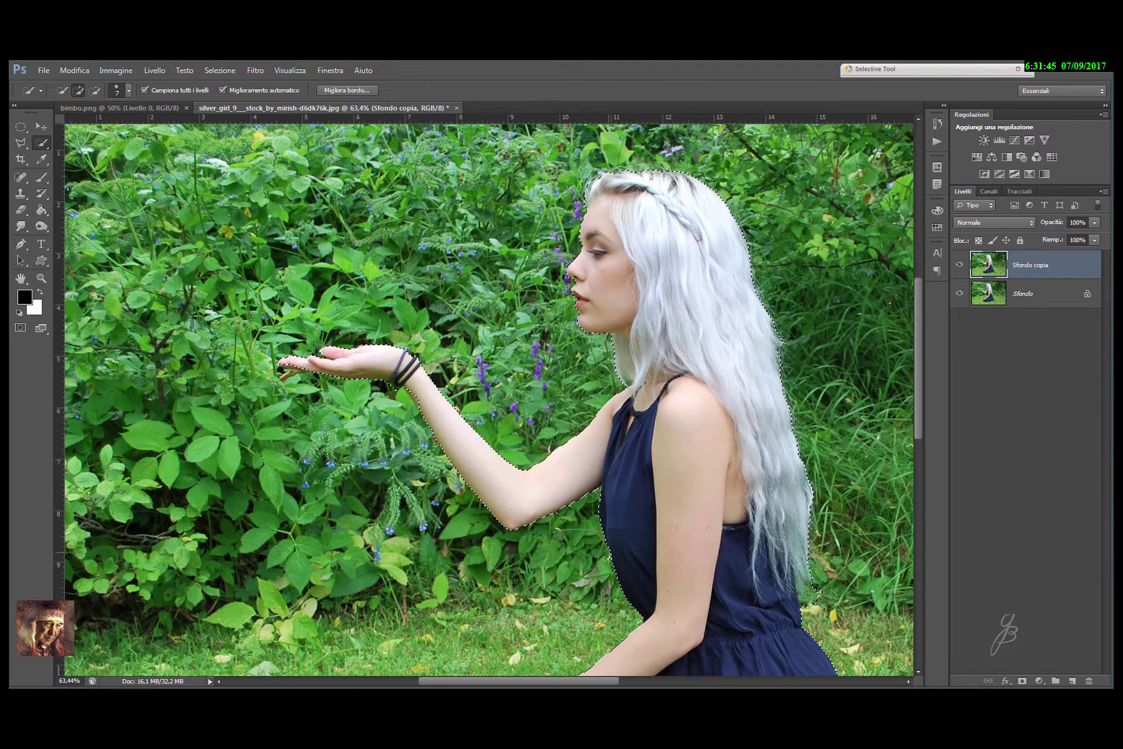
pyautogui.keyDown('alt'); pyautogui.scroll(-1, 611, 534); pyautogui.keyUp('alt')
pyautogui.keyDown('alt'); pyautogui.scroll(-1, 611, 535); pyautogui.keyUp('alt')
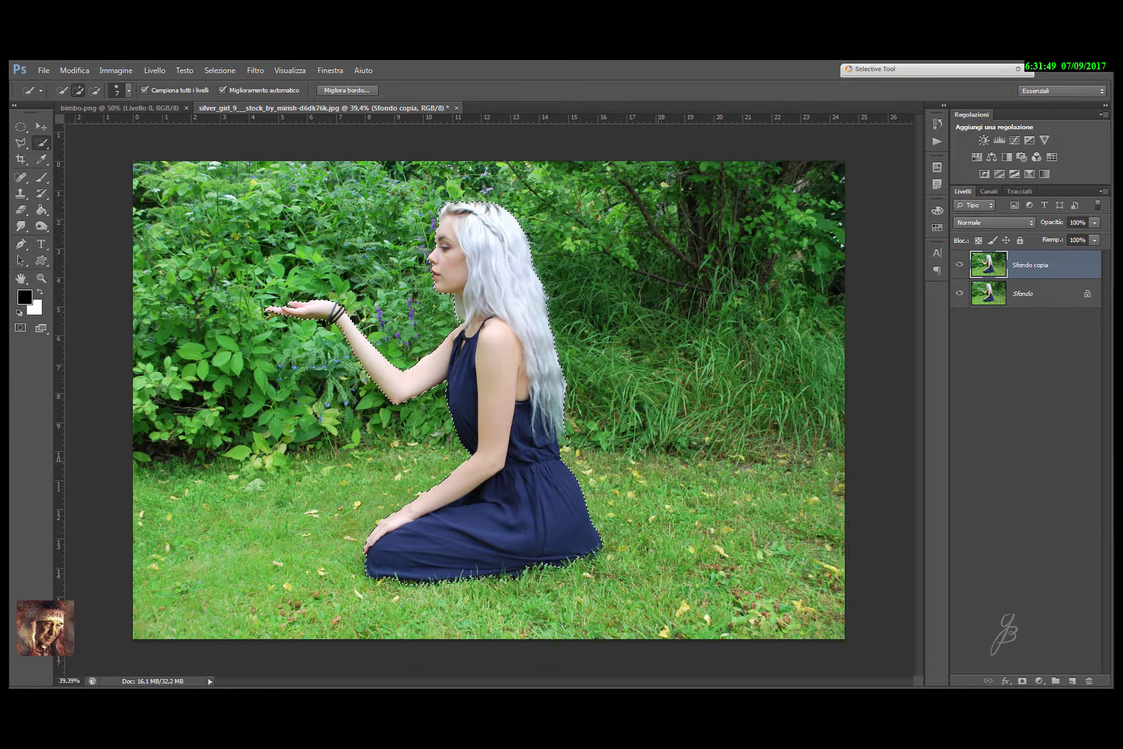
# Copy the girl to Livello 1 and darken Sfondo copia with clipped Hue/Saturation (Lightness -74, Saturation -16).
pyautogui.hotkey('ctrl', 'j')
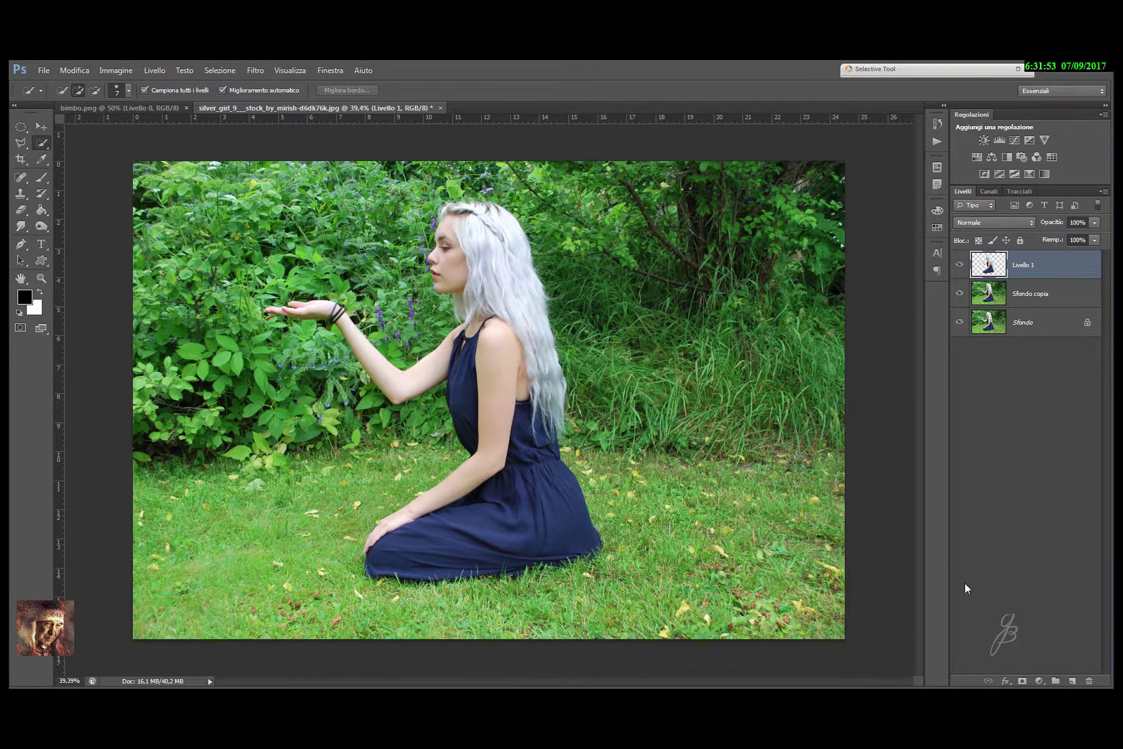
pyautogui.click(1032, 298)
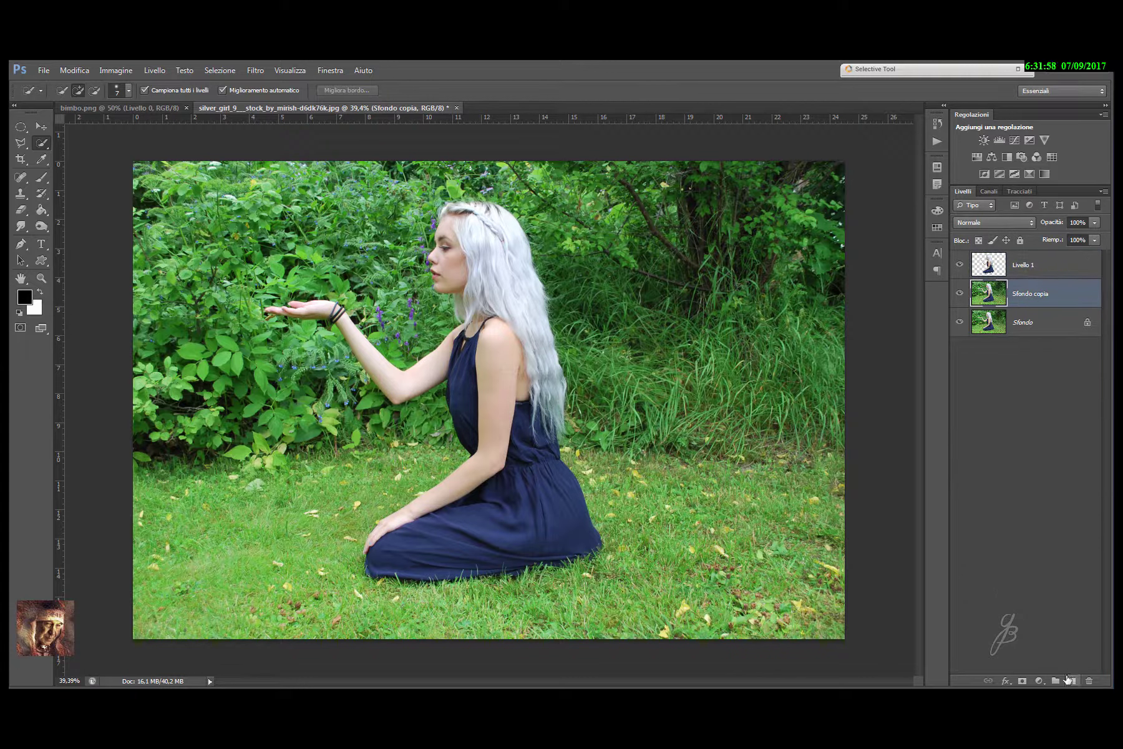
pyautogui.click(1038, 682)
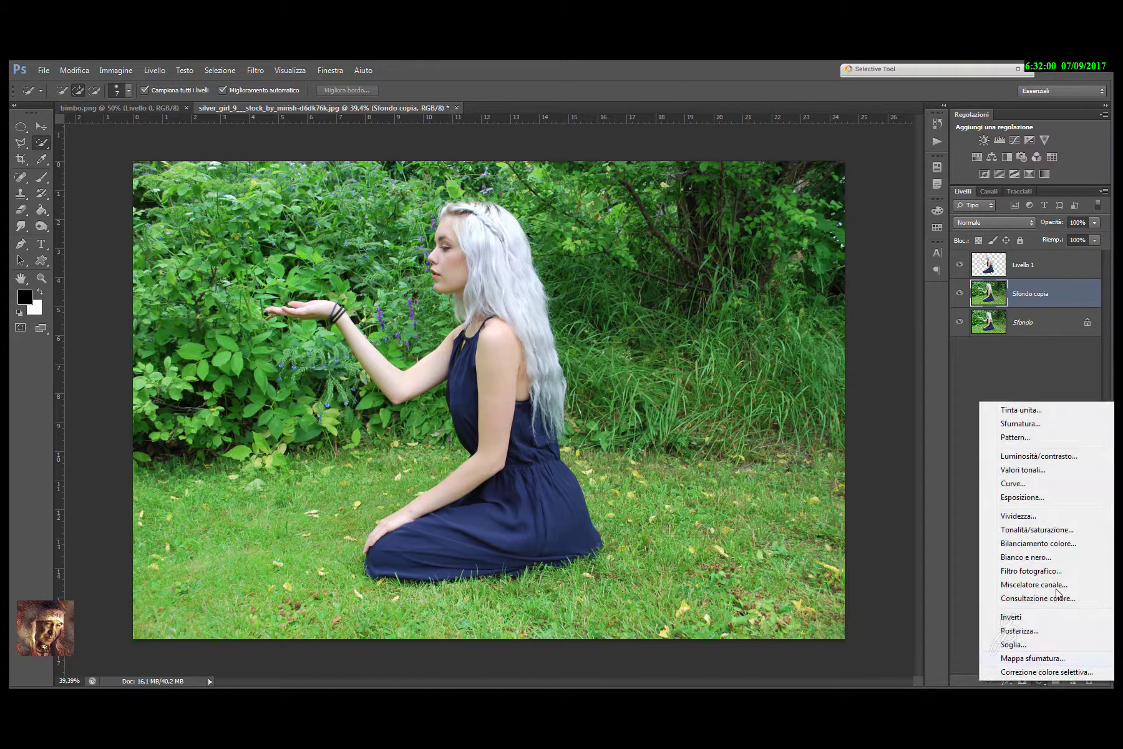
pyautogui.click(1035, 529)
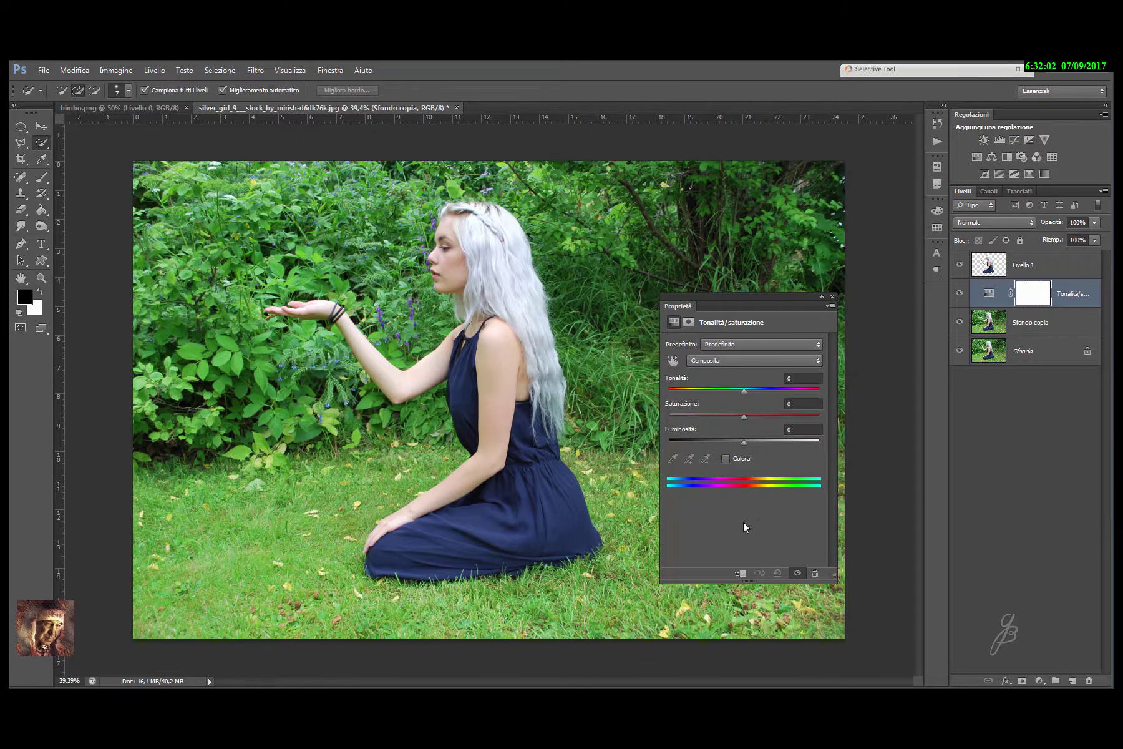
pyautogui.click(742, 574)
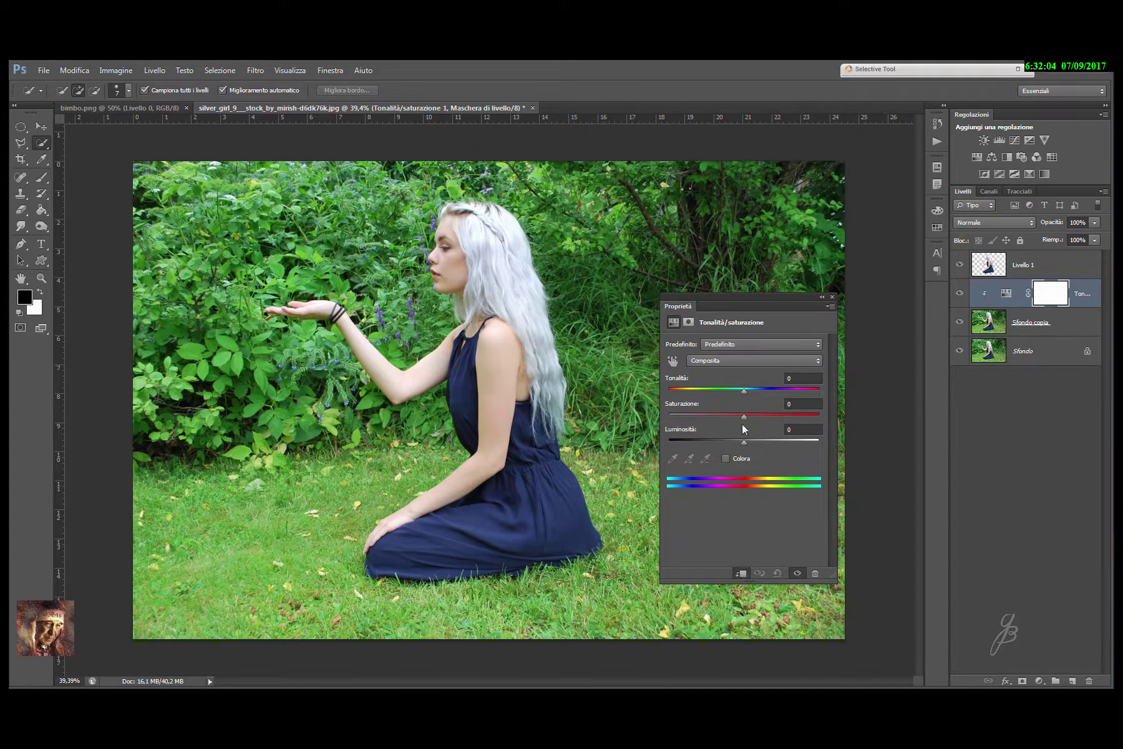
pyautogui.moveTo(743, 442); pyautogui.dragTo(689, 442)
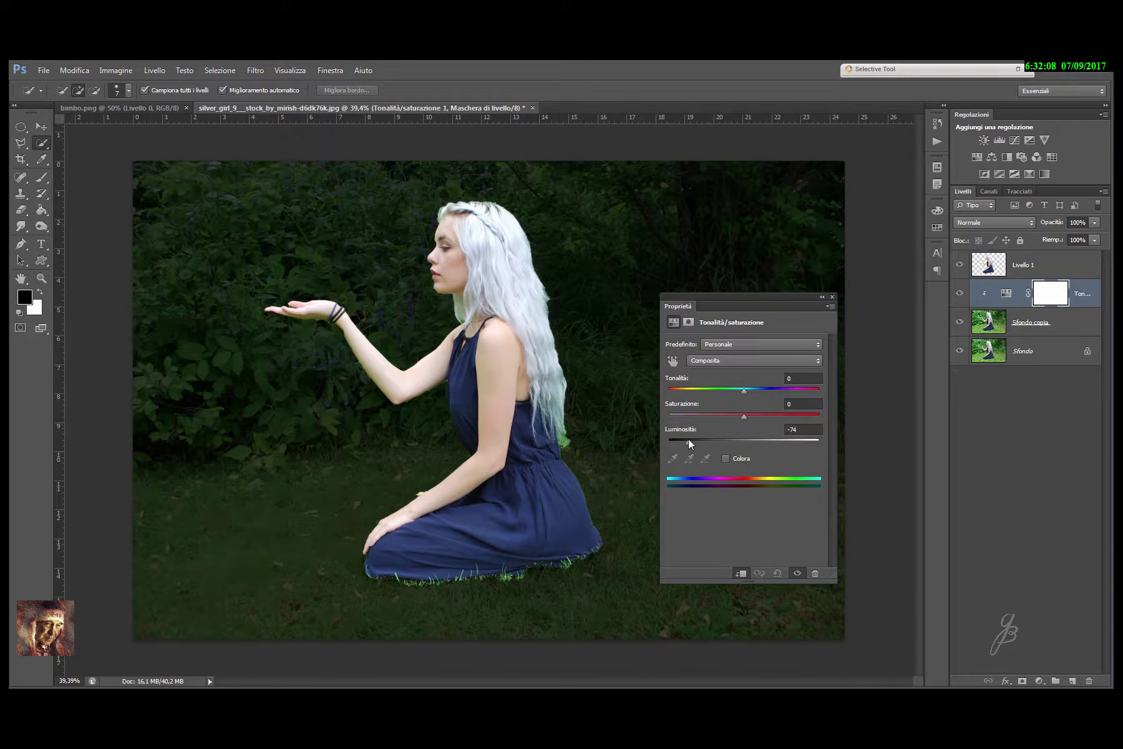
pyautogui.moveTo(746, 420)
pyautogui.mouseDown()
pyautogui.moveTo(726, 417)
pyautogui.moveTo(687, 442)
pyautogui.mouseUp()
pyautogui.click(833, 297)
# Mask Livello 1 and hide the green grass fringe along the dress hem with a 75 px black brush.
pyautogui.click(1063, 266)
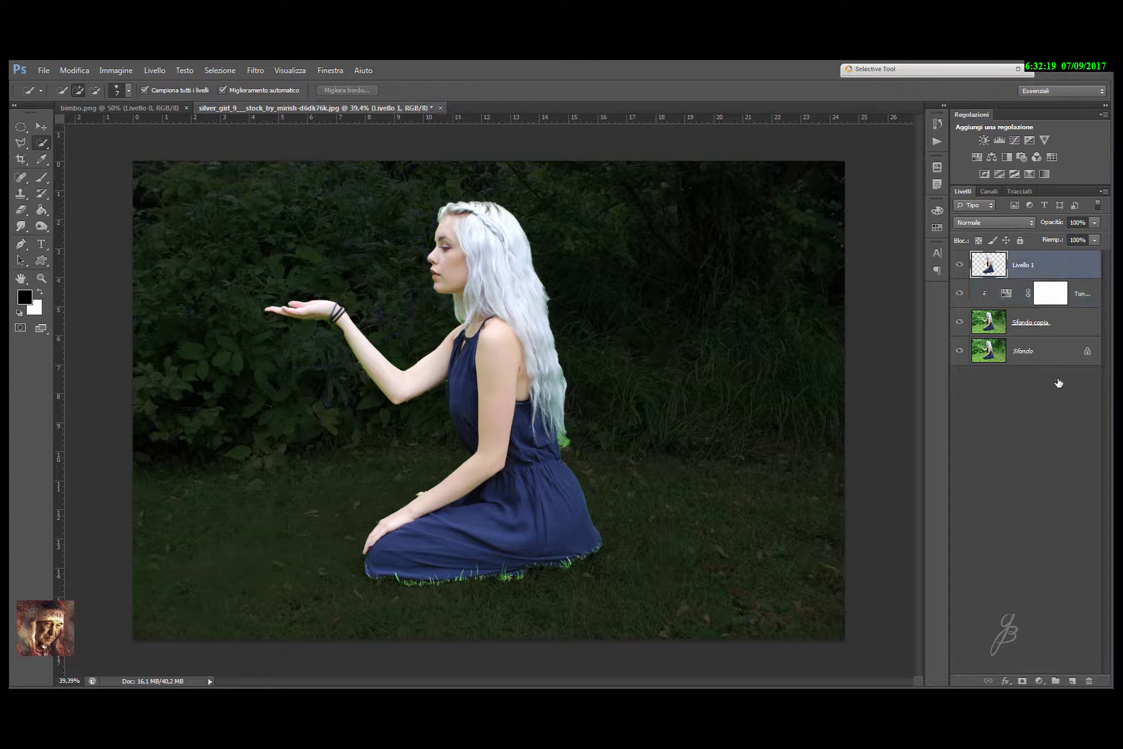
pyautogui.click(1022, 681)
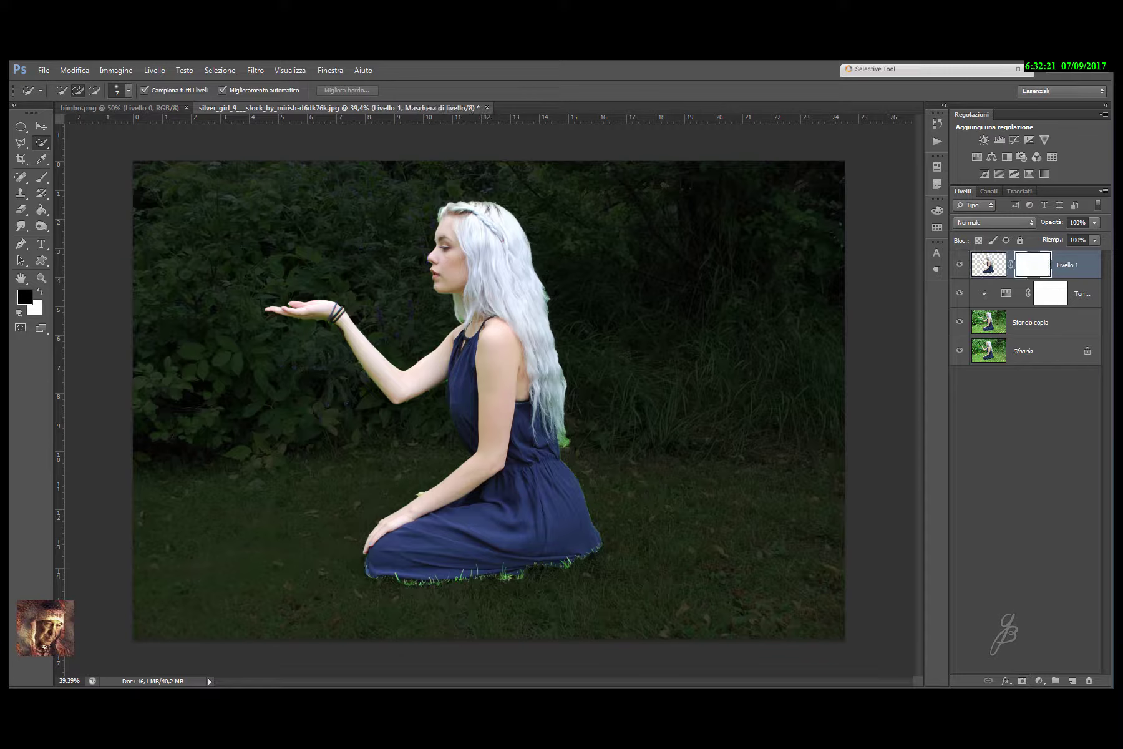
pyautogui.click(44, 178)
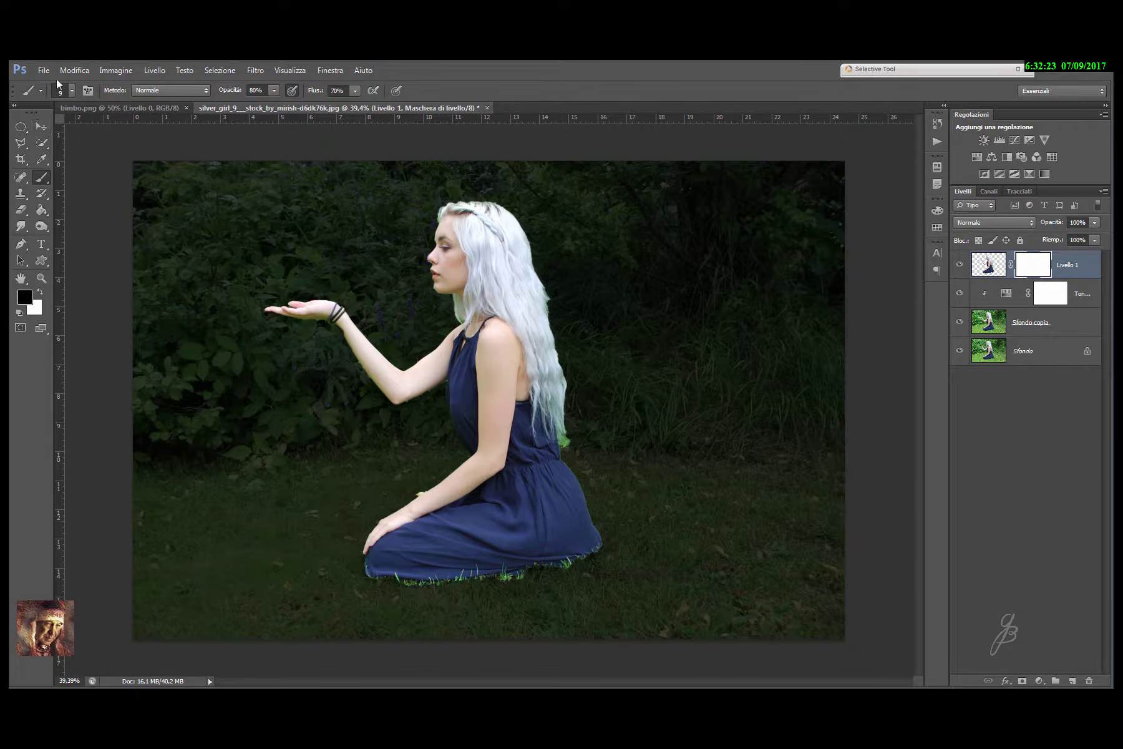
pyautogui.scroll(2, 368, 585)
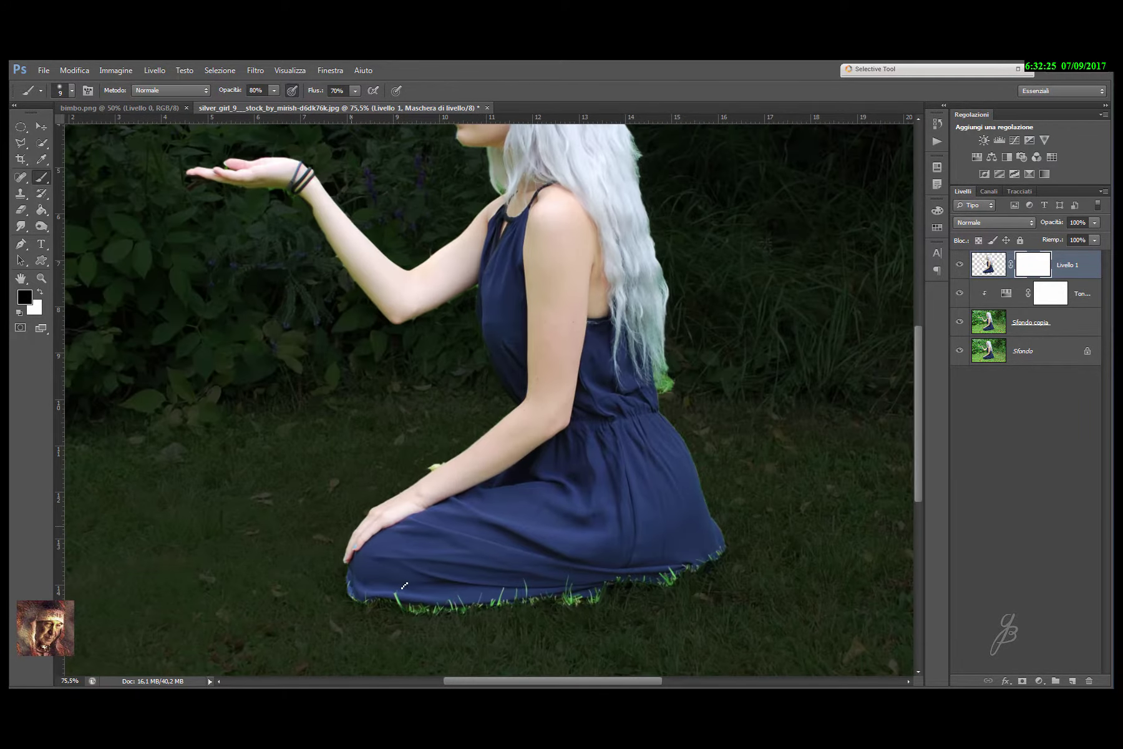
pyautogui.scroll(1, 388, 600)
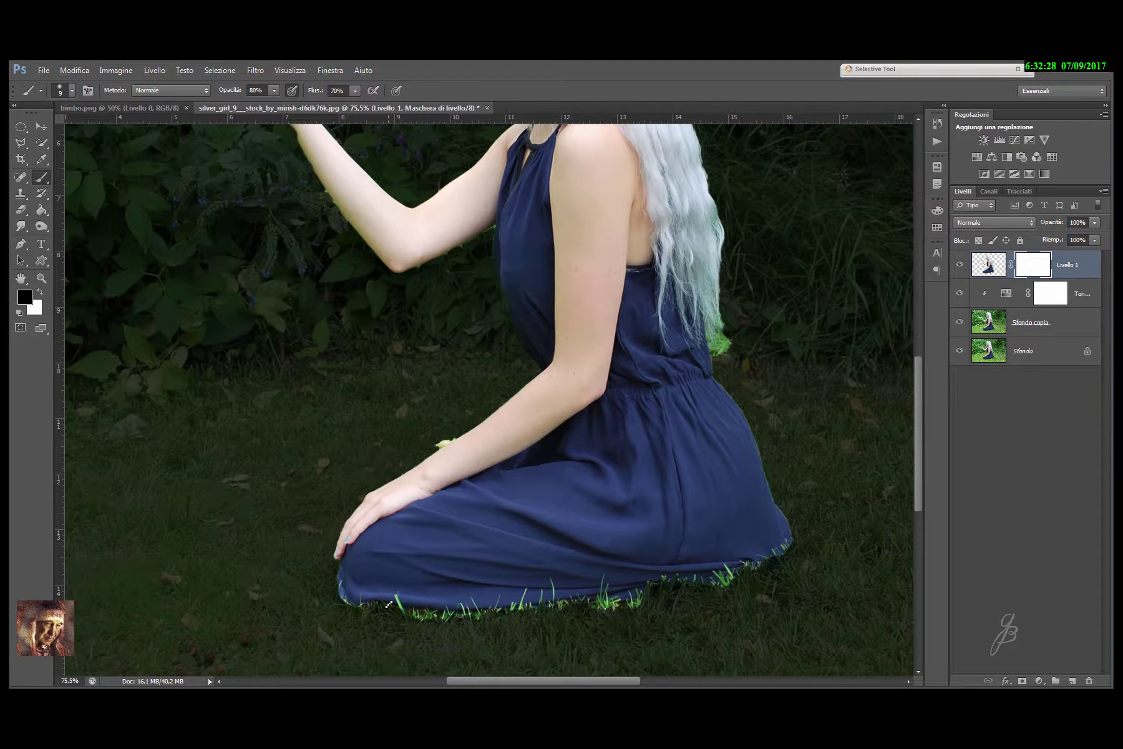
pyautogui.moveTo(402, 605)
pyautogui.mouseDown()
pyautogui.moveTo(453, 611)
pyautogui.moveTo(502, 570)
pyautogui.moveTo(484, 570)
pyautogui.moveTo(542, 554)
pyautogui.mouseUp()
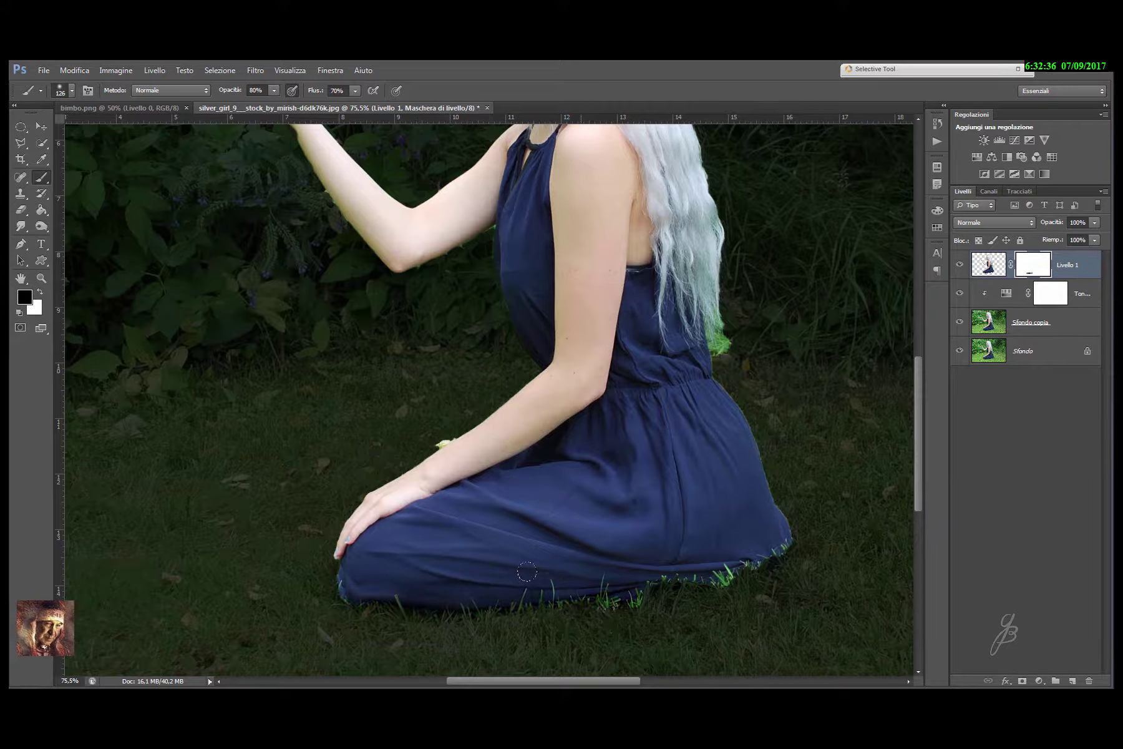
pyautogui.moveTo(676, 533)
pyautogui.mouseDown()
pyautogui.moveTo(760, 521)
pyautogui.moveTo(767, 506)
pyautogui.mouseUp()
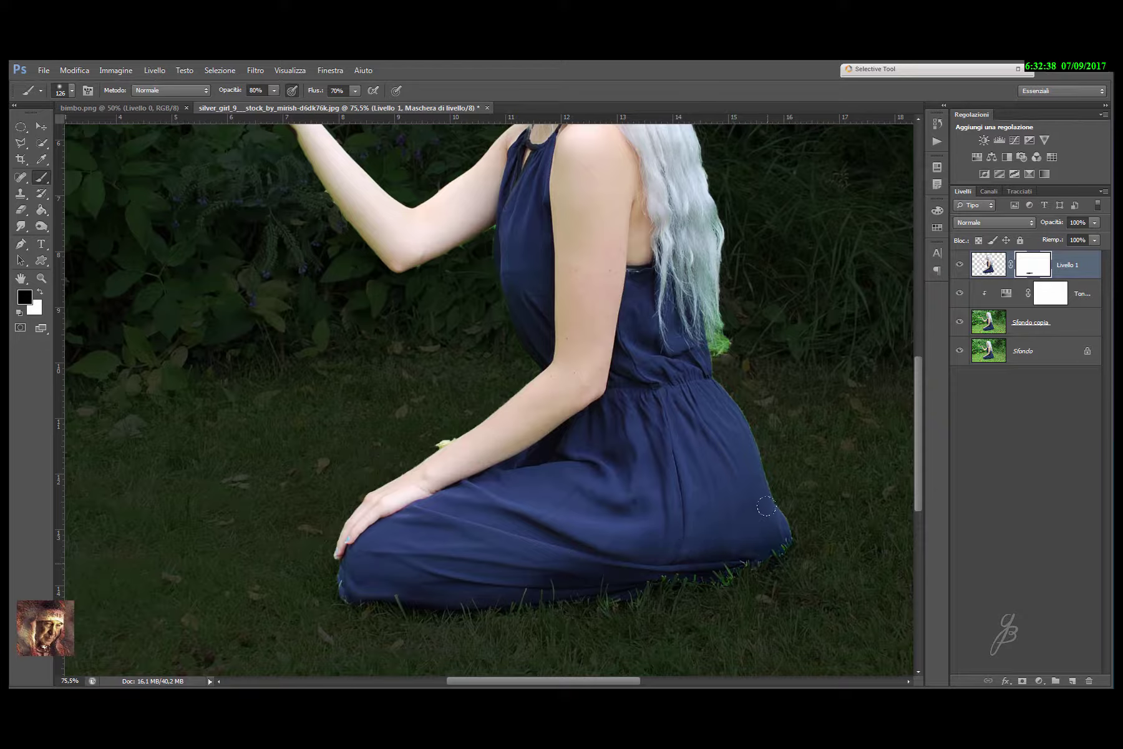
pyautogui.moveTo(528, 558)
pyautogui.mouseDown()
pyautogui.moveTo(375, 581)
pyautogui.moveTo(400, 577)
pyautogui.mouseUp()
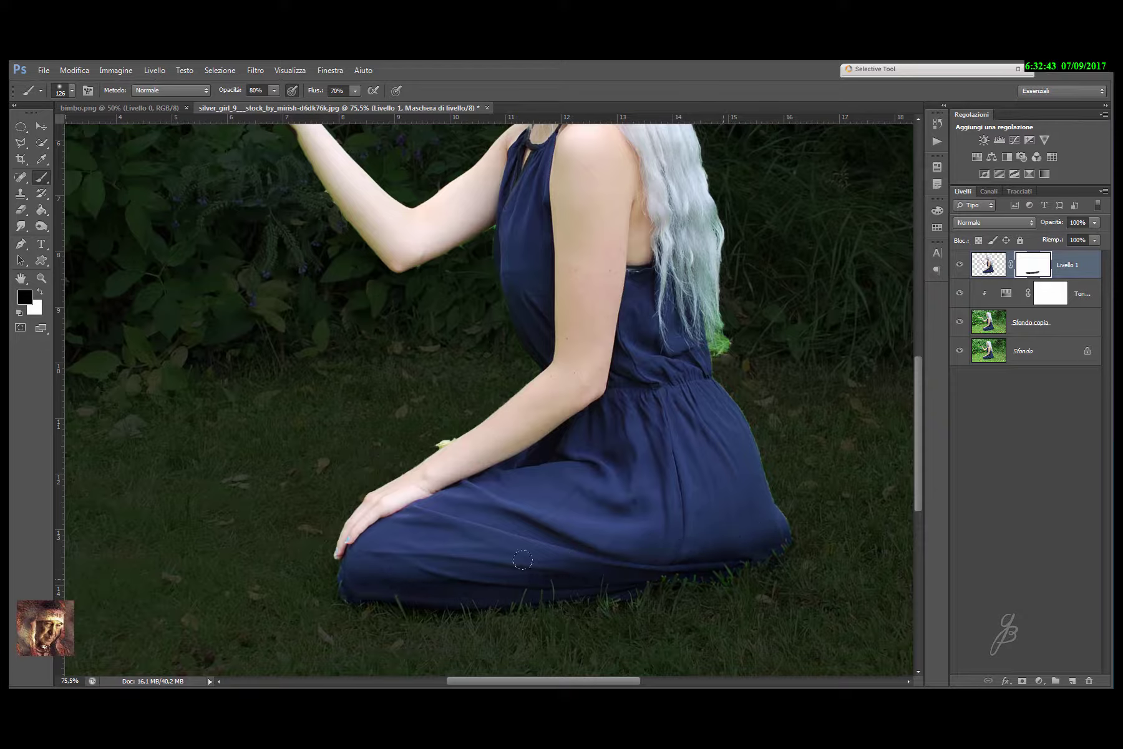
# Hide the green fringe on the hair tips with a smaller brush.
pyautogui.keyDown('alt'); pyautogui.rightClick(703, 589); pyautogui.keyUp('alt')
pyautogui.rightClick(703, 318)
pyautogui.click(743, 206)
pyautogui.moveTo(712, 330); pyautogui.dragTo(721, 237)
pyautogui.click(978, 271)
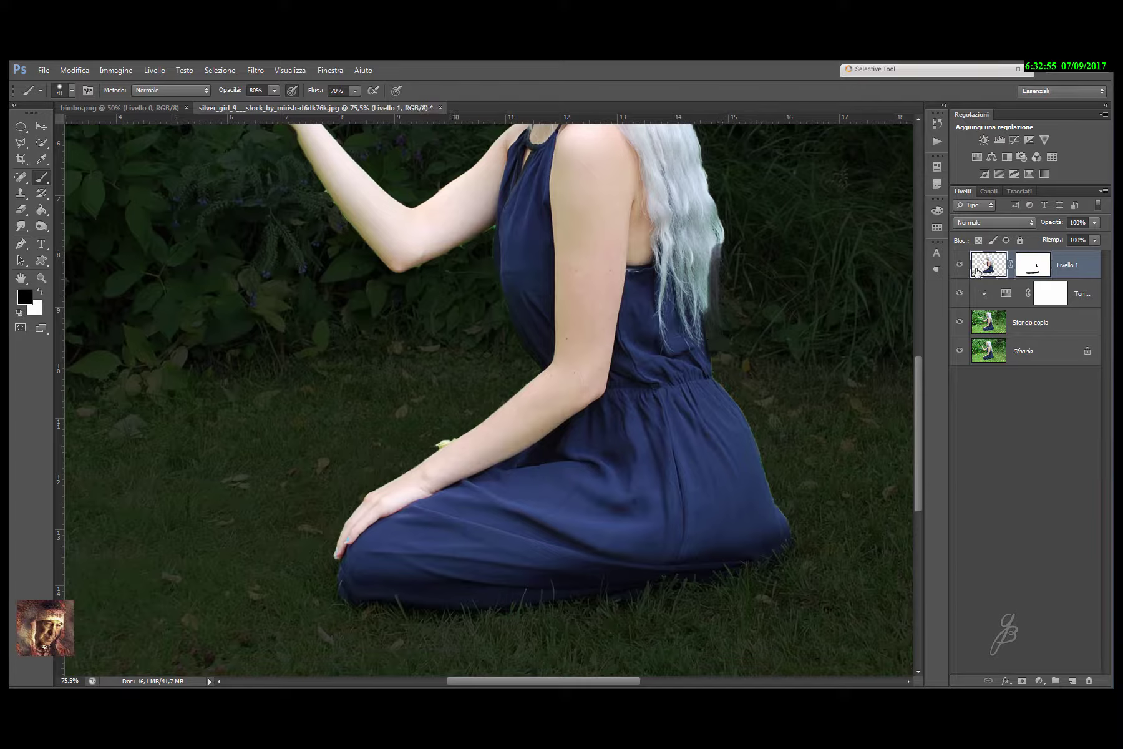
# Paint the mask black with a 16 px brush to hide green fringe at the hair and forearm.
pyautogui.click(22, 228)
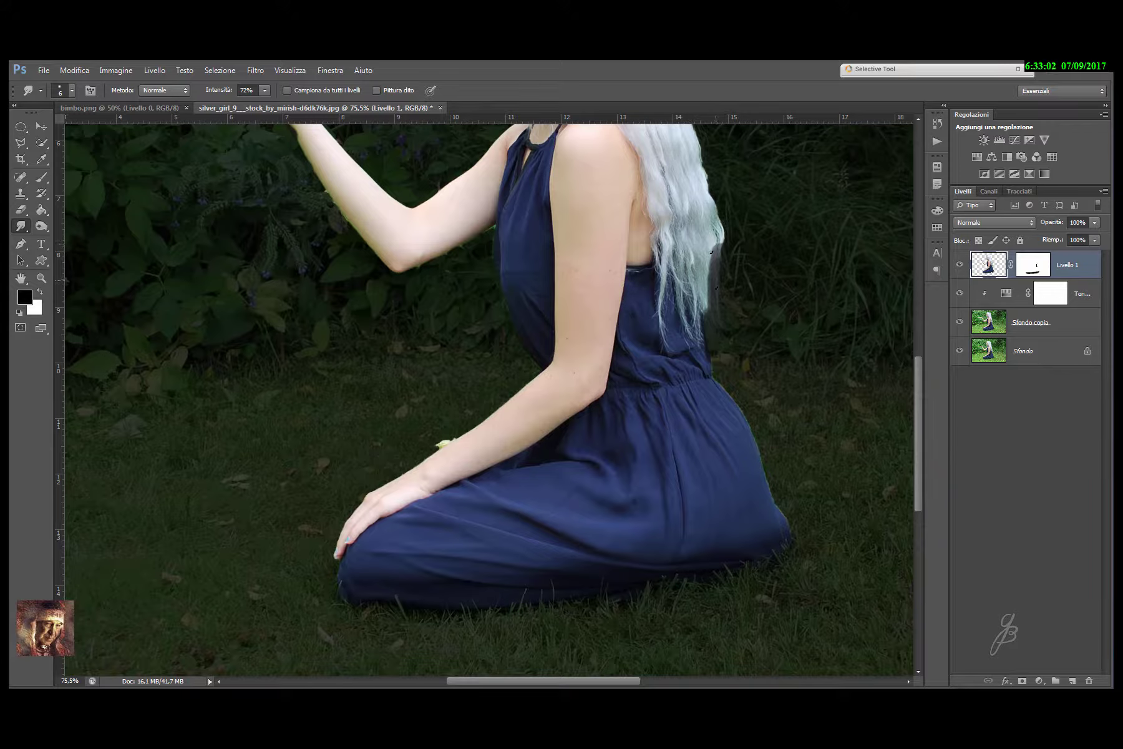
pyautogui.click(1034, 269)
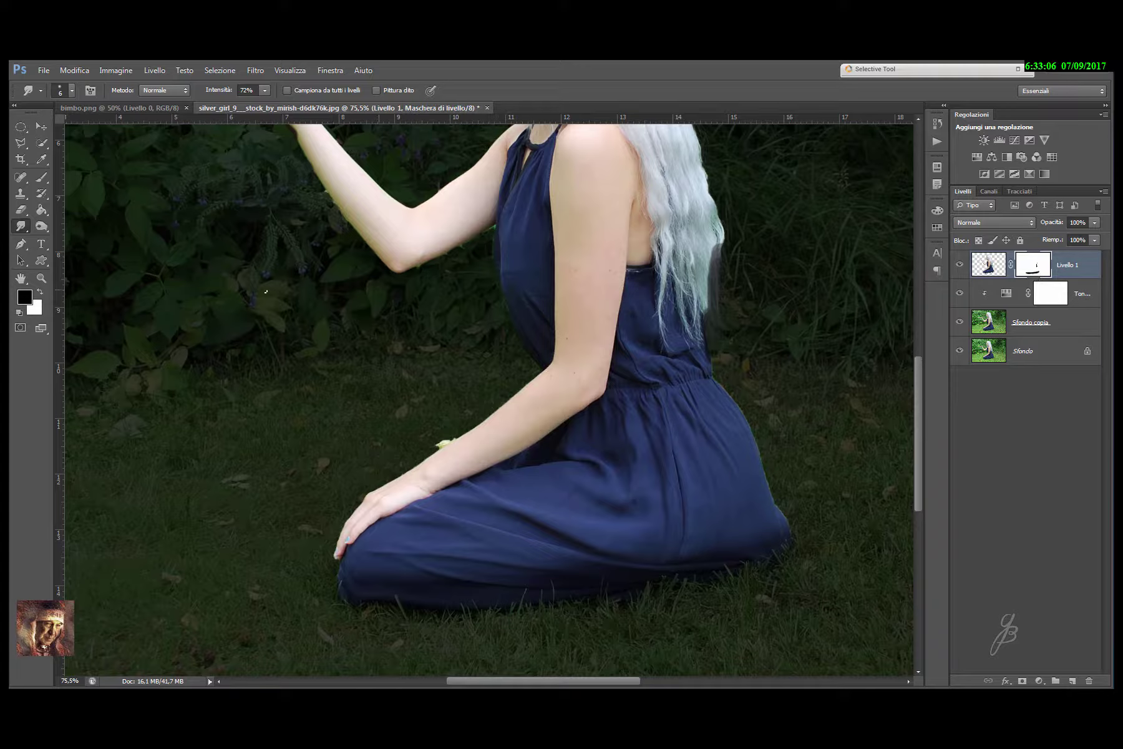
pyautogui.click(41, 178)
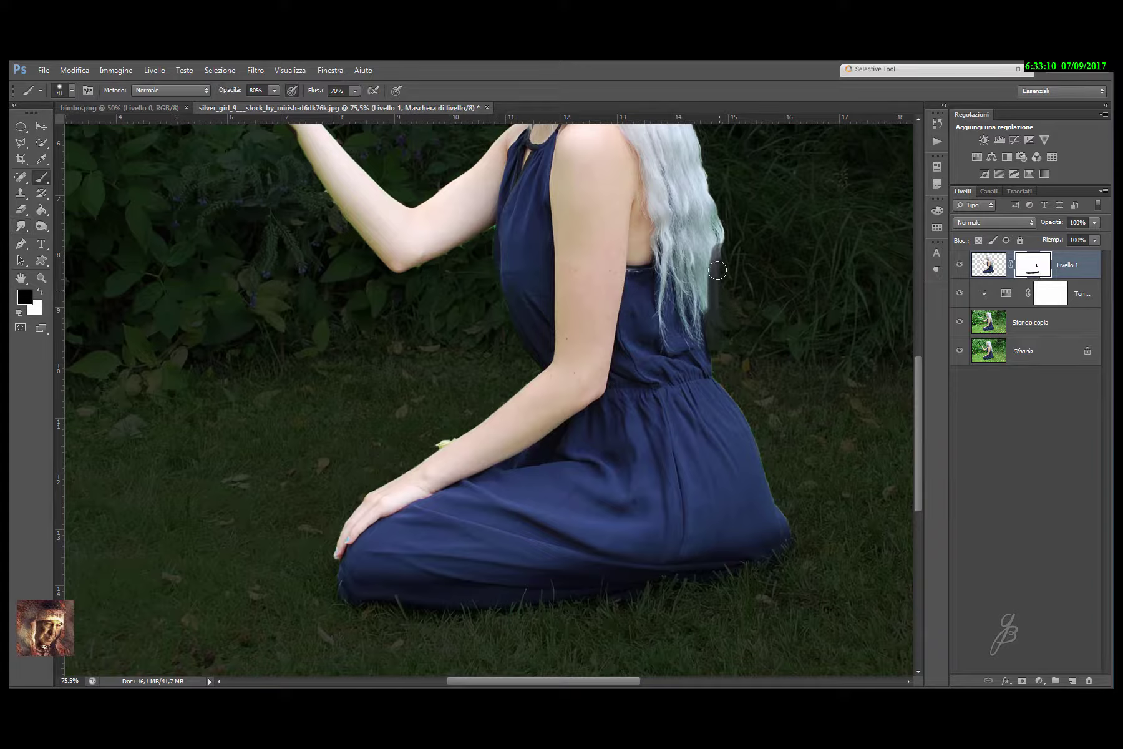
pyautogui.moveTo(718, 270); pyautogui.dragTo(718, 286)
pyautogui.keyDown('alt'); pyautogui.scroll(-2, 755, 481); pyautogui.keyUp('alt')
pyautogui.keyDown('alt'); pyautogui.scroll(-1, 755, 481); pyautogui.keyUp('alt')
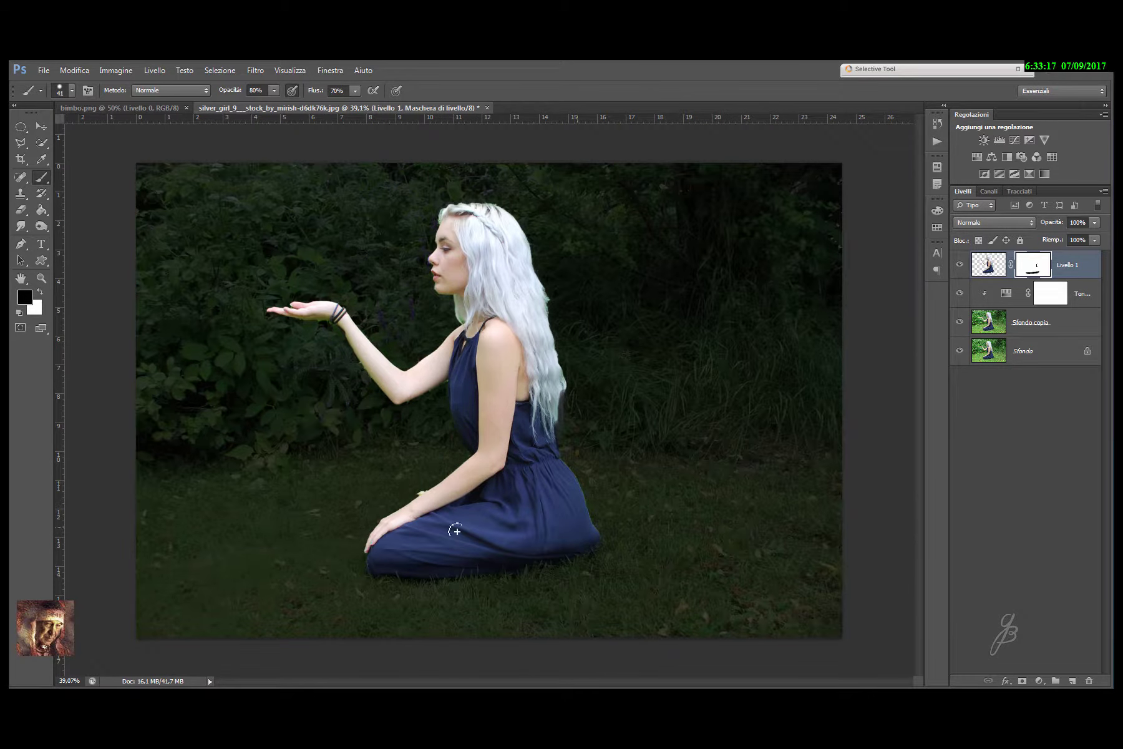
pyautogui.scroll(3, 349, 496)
pyautogui.scroll(2, 368, 498)
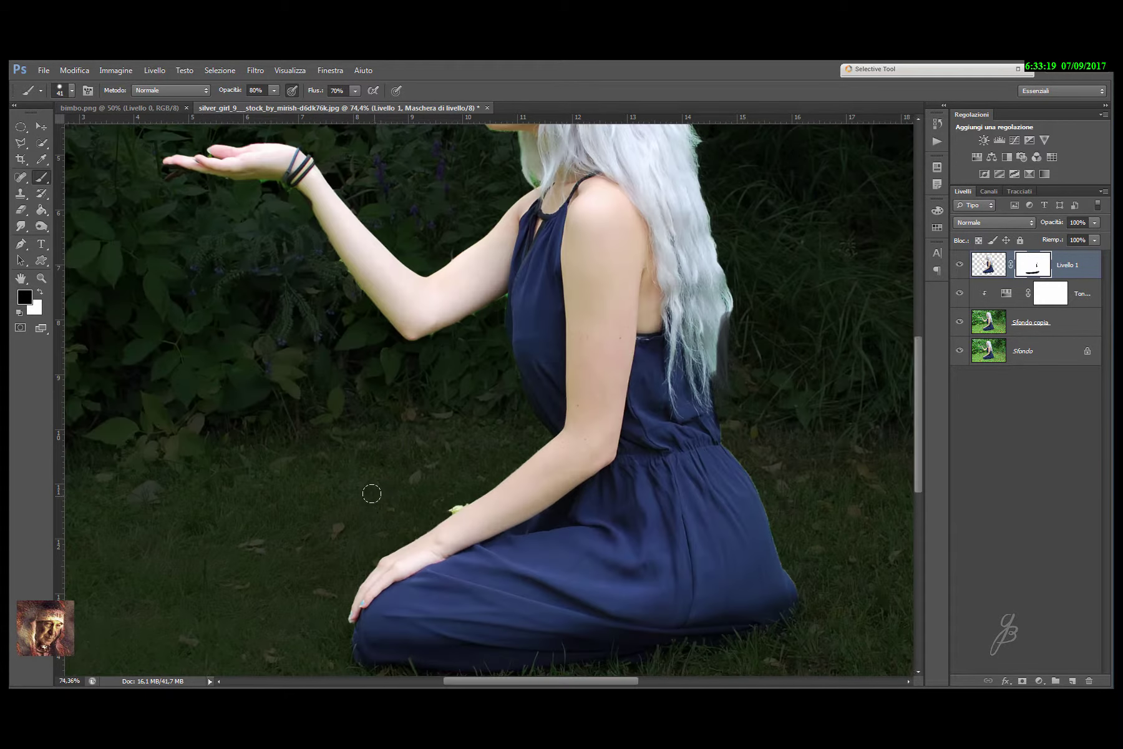
pyautogui.scroll(2, 369, 491)
pyautogui.keyDown('alt'); pyautogui.rightClick(366, 489); pyautogui.keyUp('alt')
pyautogui.moveTo(347, 489); pyautogui.dragTo(327, 490)
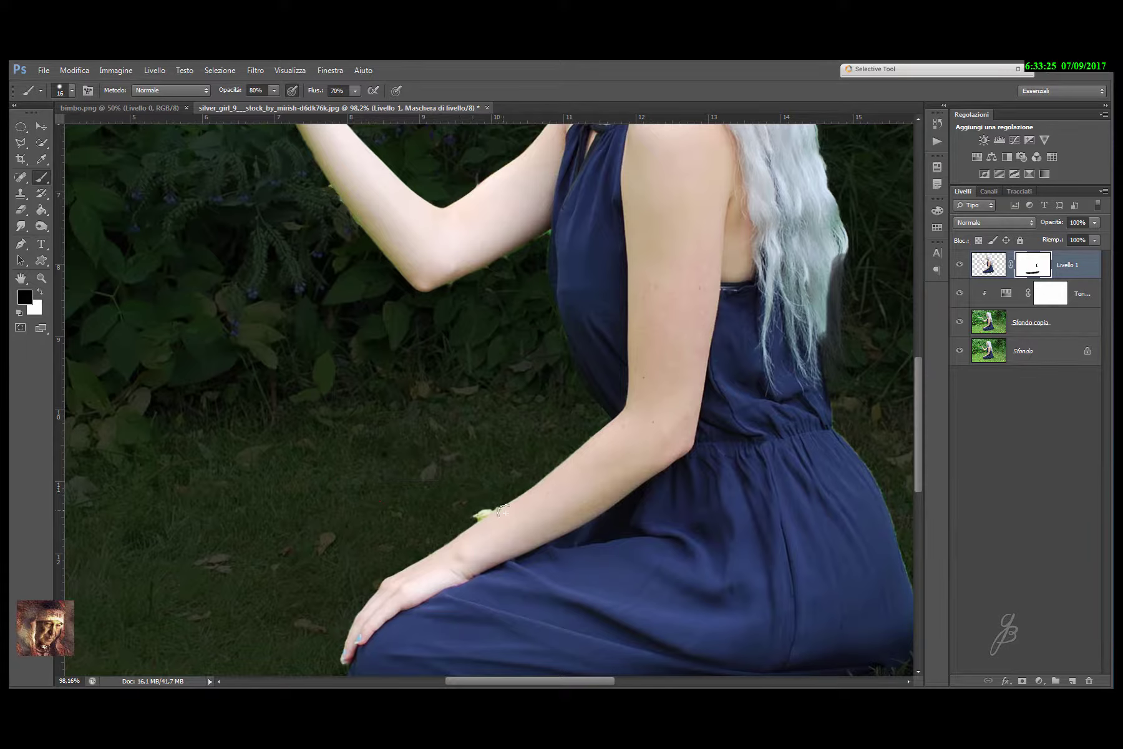
pyautogui.moveTo(472, 518); pyautogui.dragTo(494, 506)
# Apply the layer mask permanently to Livello 1.
pyautogui.scroll(-1, 502, 405)
pyautogui.click(988, 270)
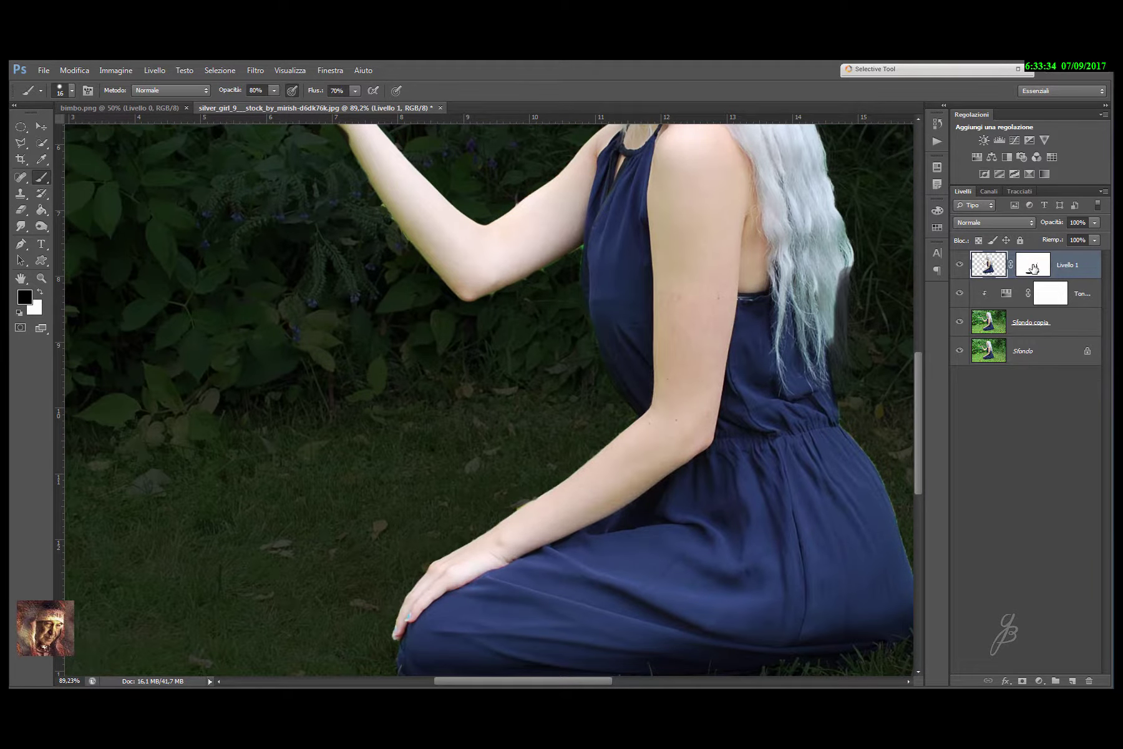
pyautogui.rightClick(1033, 268)
pyautogui.click(1022, 308)
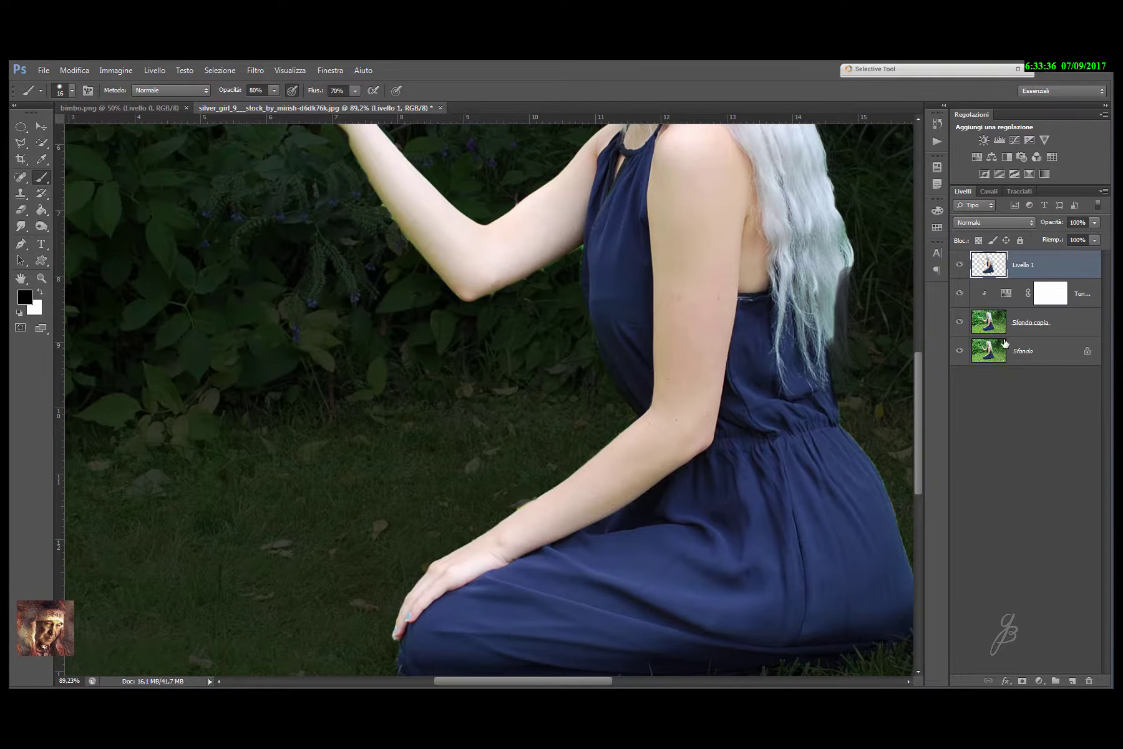
# Set up the Smudge tool with the 15 px brush preset.
pyautogui.click(21, 226)
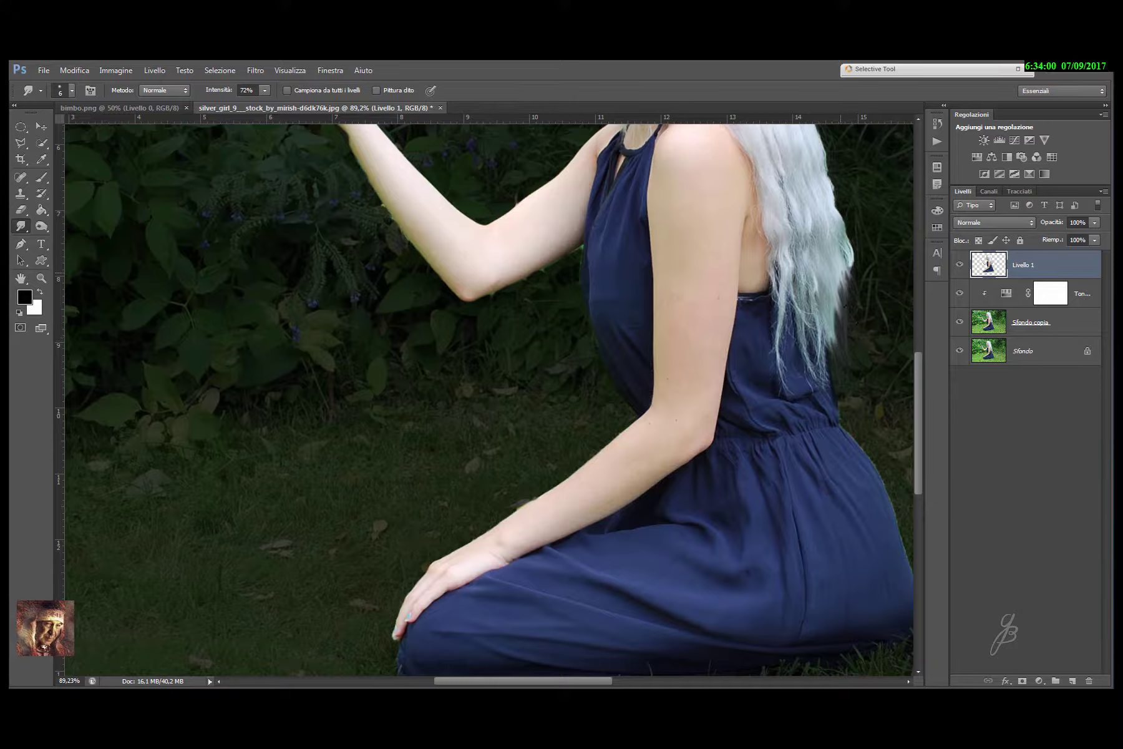
pyautogui.click(71, 92)
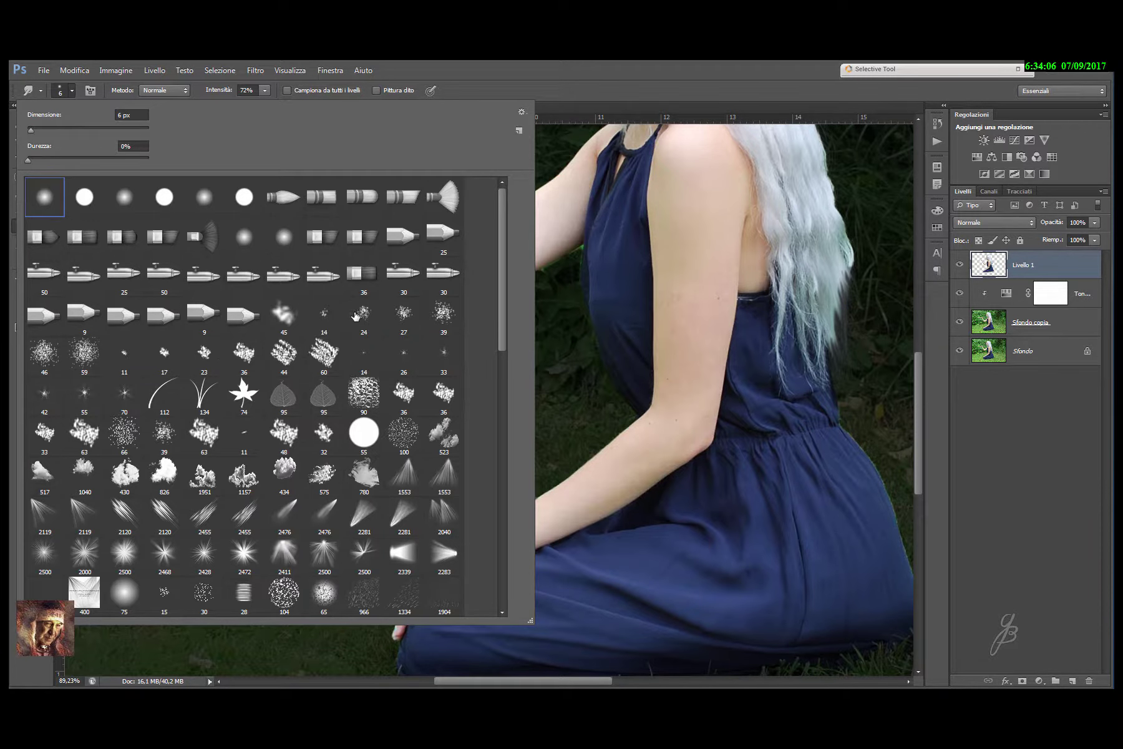
pyautogui.moveTo(506, 252); pyautogui.dragTo(492, 441)
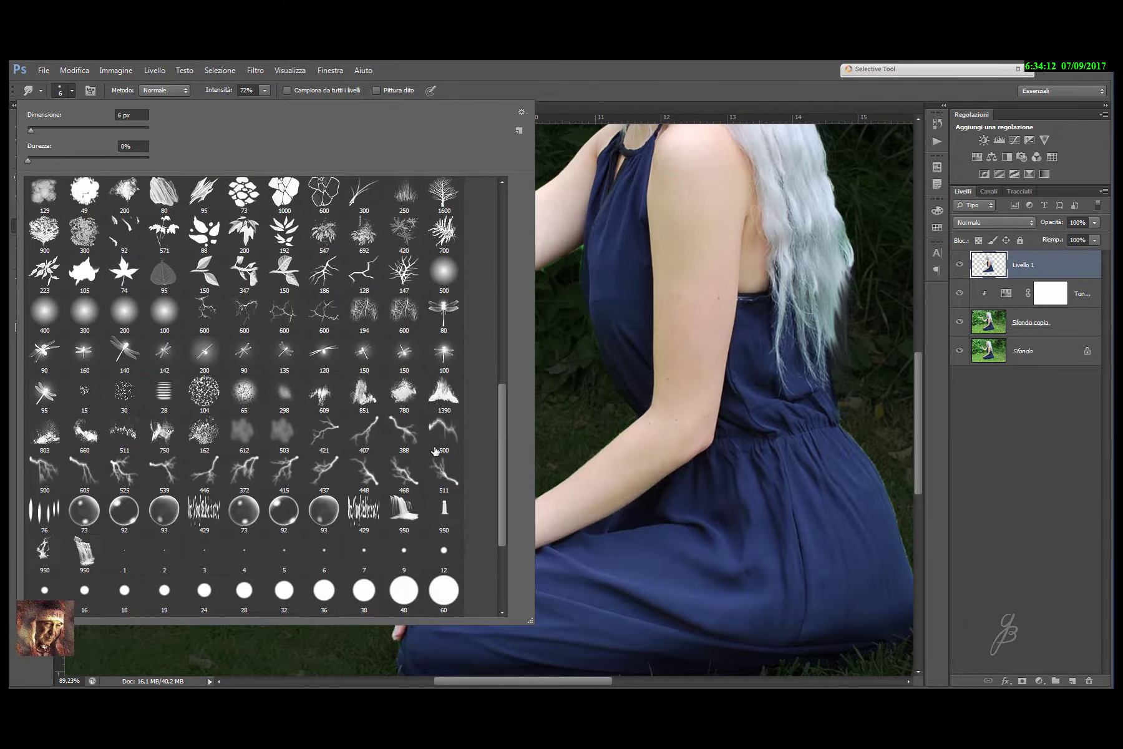
pyautogui.click(87, 399)
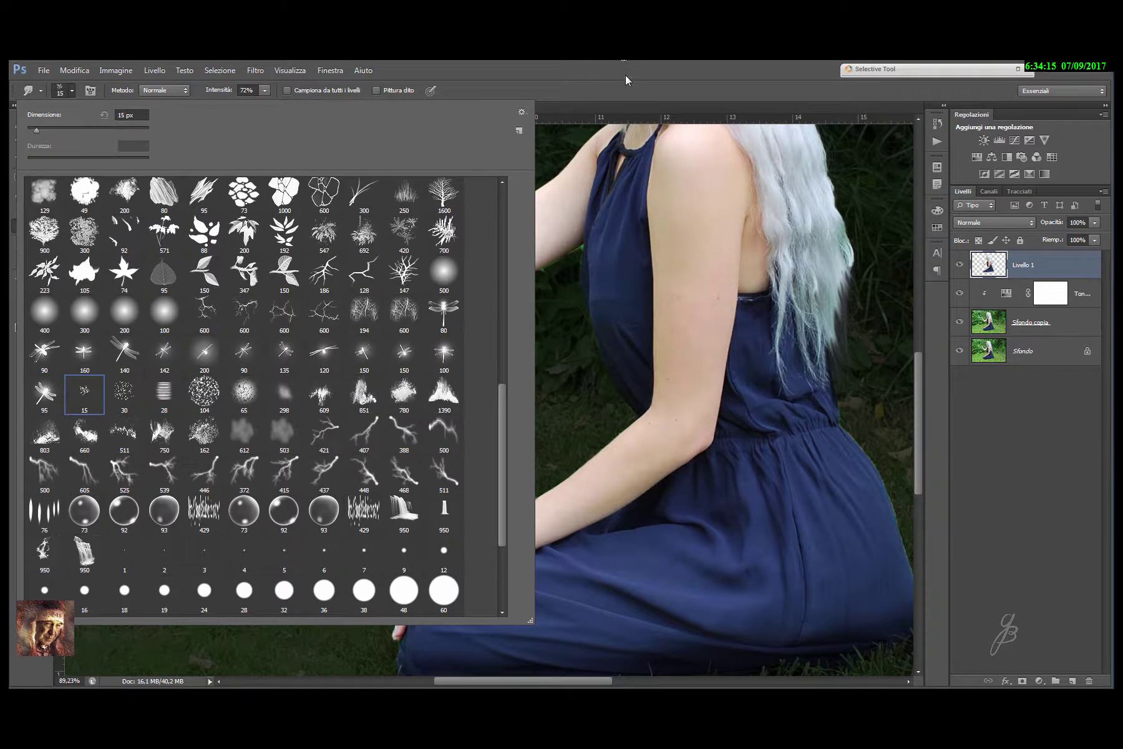
pyautogui.click(625, 77)
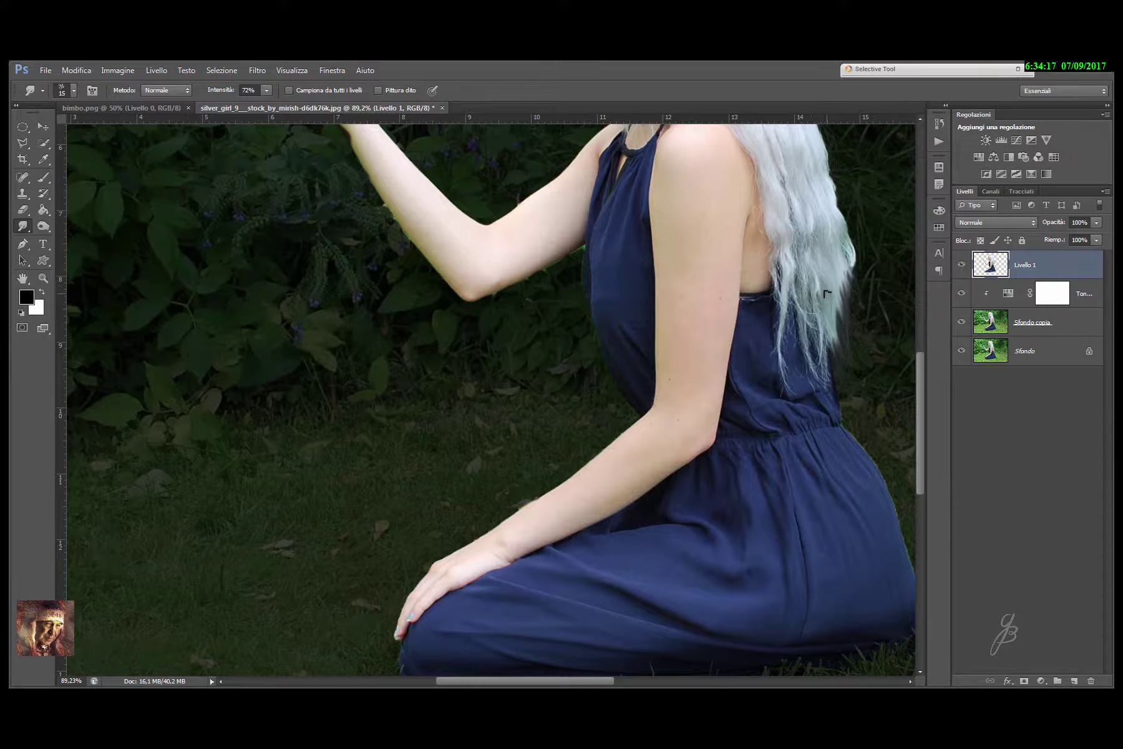
# Smudge the girl's hair edges outward beside her face to soften them.
pyautogui.moveTo(842, 341); pyautogui.dragTo(837, 294)
pyautogui.moveTo(853, 353); pyautogui.dragTo(839, 278)
pyautogui.moveTo(922, 380); pyautogui.dragTo(924, 304)
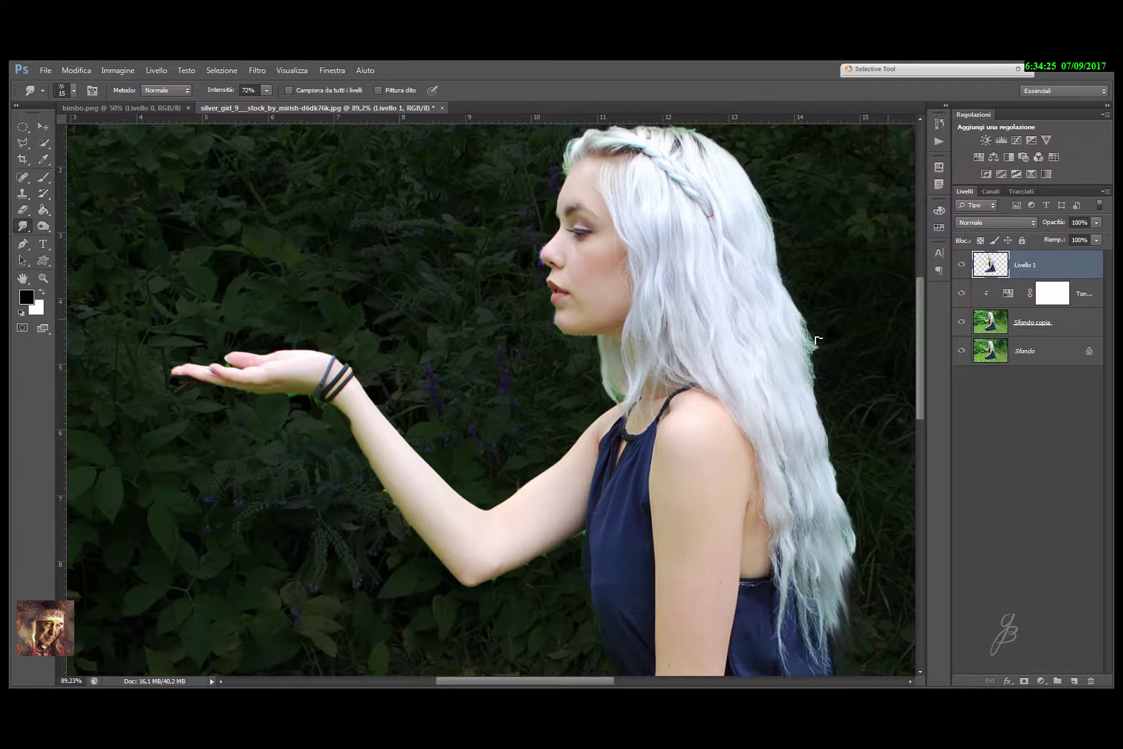
pyautogui.moveTo(797, 320)
pyautogui.mouseDown()
pyautogui.moveTo(821, 356)
pyautogui.moveTo(833, 495)
pyautogui.mouseUp()
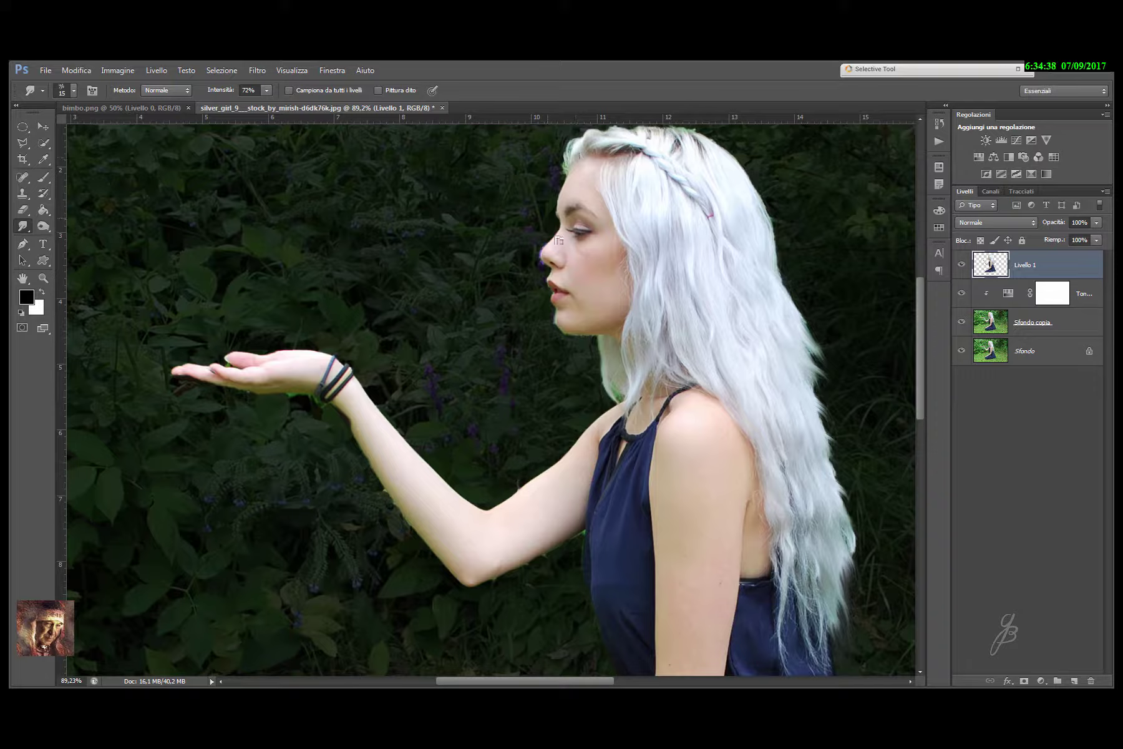
pyautogui.scroll(-2, 558, 241)
pyautogui.scroll(-2, 543, 355)
pyautogui.scroll(-1, 543, 354)
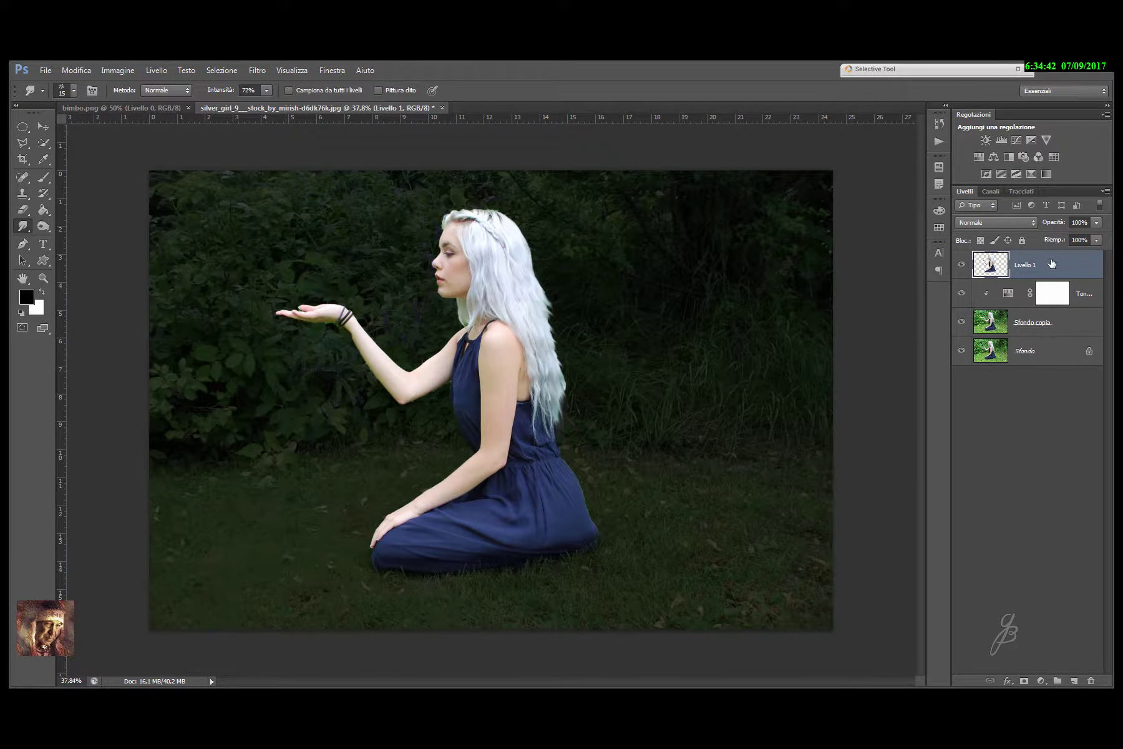
# Add a Hue/Saturation adjustment clipped to Livello 1 with Lightness about -55.
pyautogui.click(1040, 680)
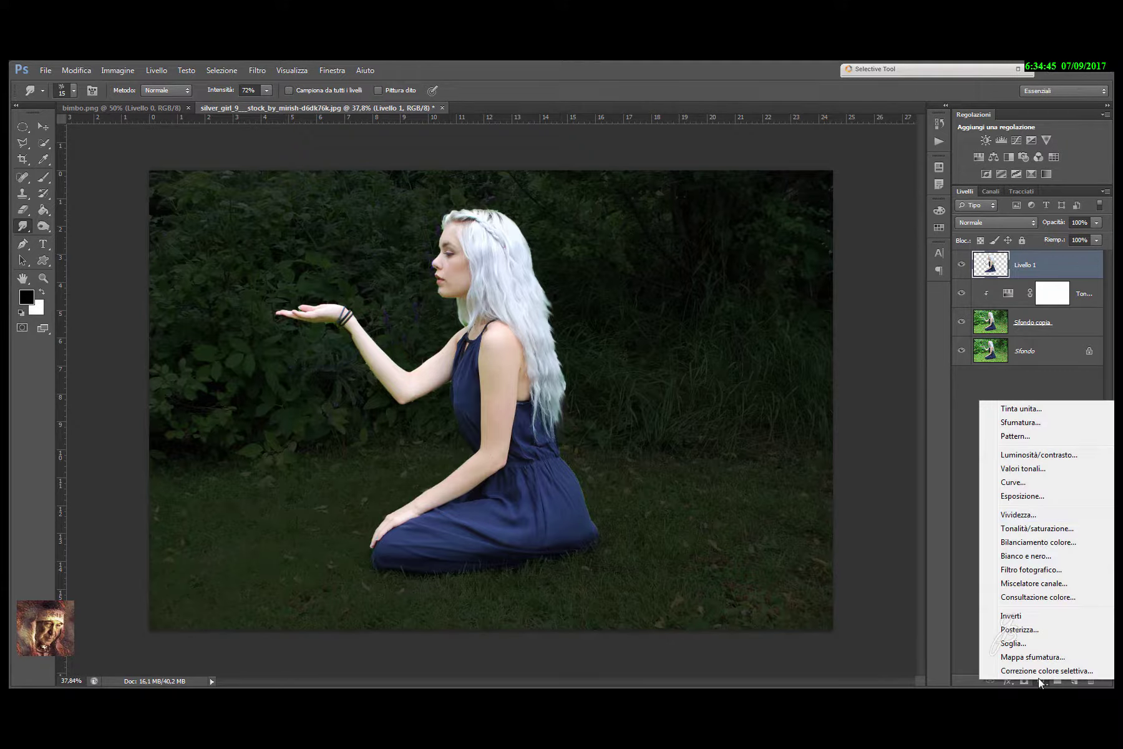
pyautogui.click(1016, 529)
pyautogui.click(741, 573)
pyautogui.moveTo(743, 440); pyautogui.dragTo(705, 445)
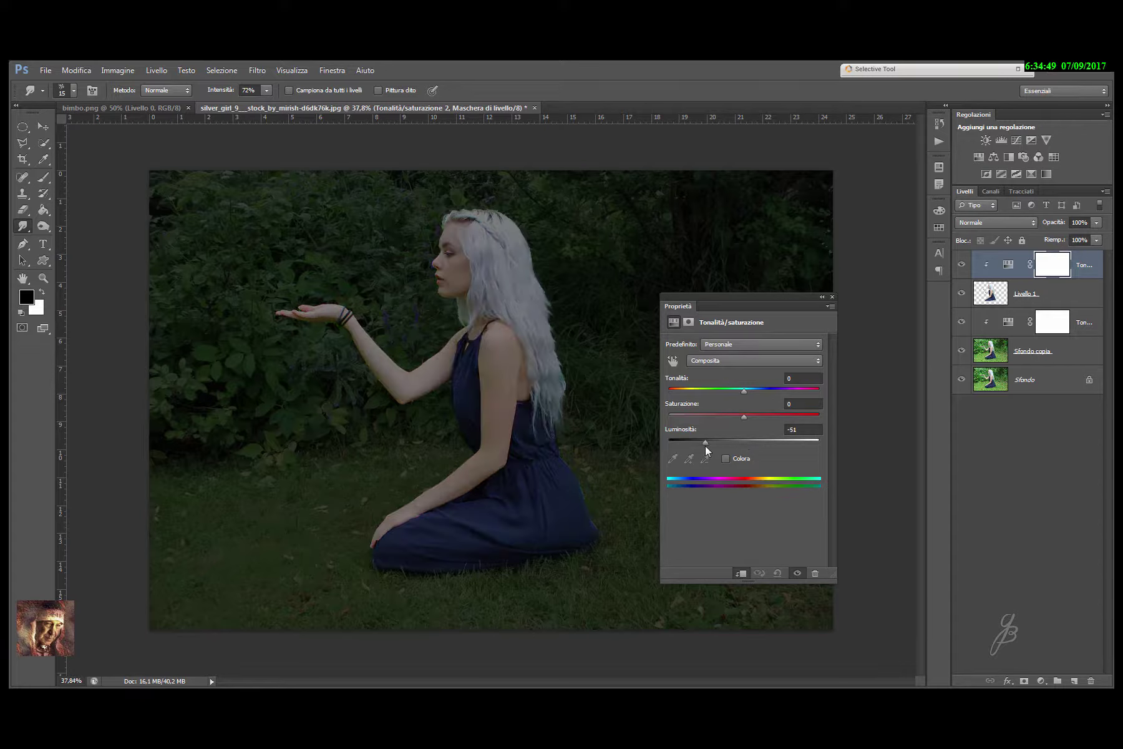
pyautogui.click(832, 296)
pyautogui.click(41, 179)
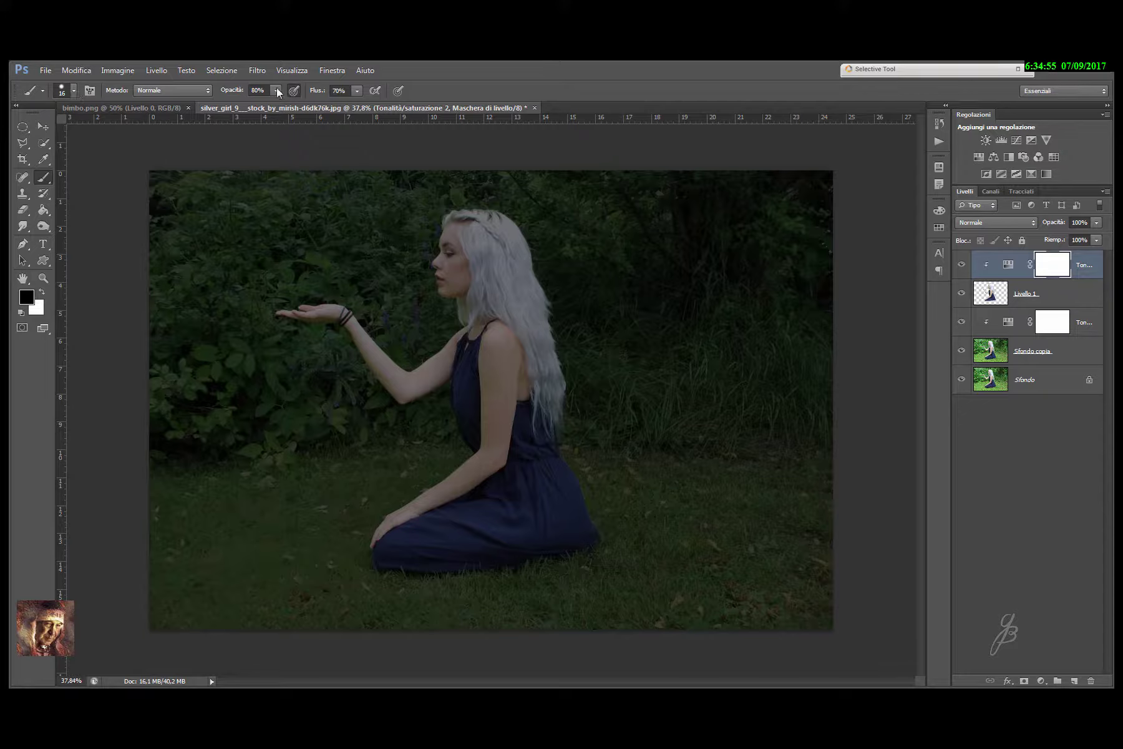
# Set the brush to Opacity 25%, Flow 41% and size 95 px.
pyautogui.click(275, 92)
pyautogui.click(357, 92)
pyautogui.moveTo(344, 106); pyautogui.dragTo(338, 105)
pyautogui.click(74, 91)
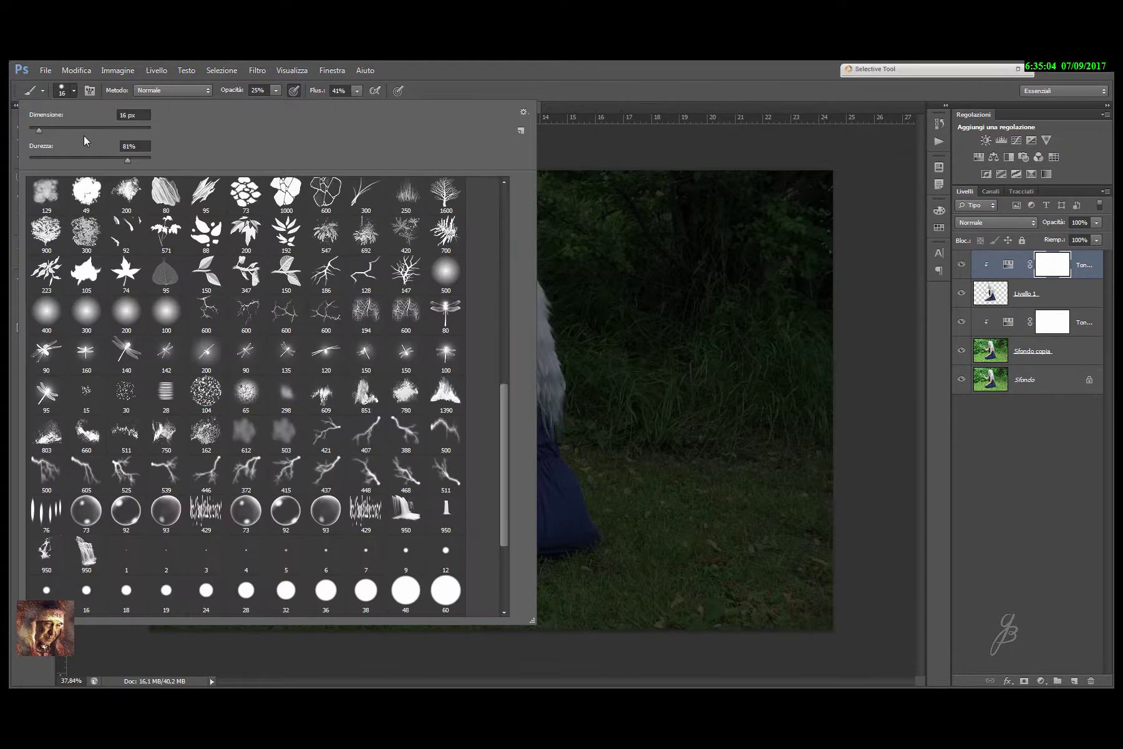
pyautogui.moveTo(56, 128); pyautogui.dragTo(70, 129)
pyautogui.click(398, 65)
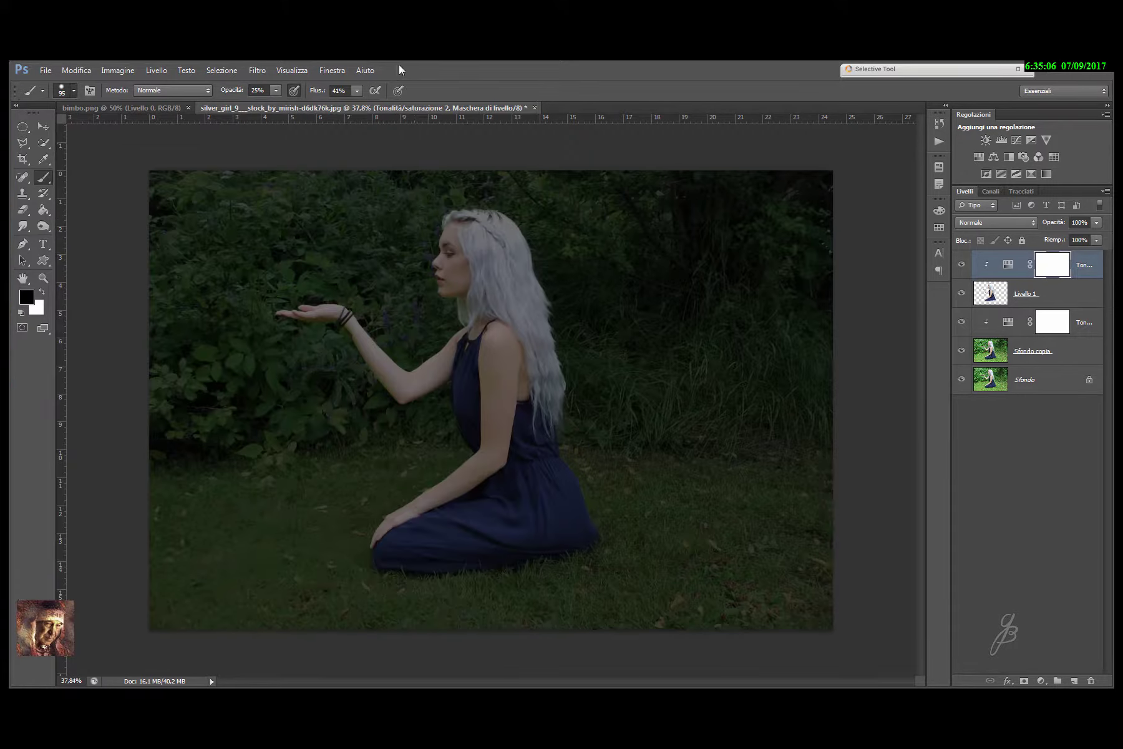
# Paint the adjustment mask to brighten hair, face, hand, shoulder and arm, then add empty Livello 2.
pyautogui.moveTo(440, 215); pyautogui.dragTo(436, 269)
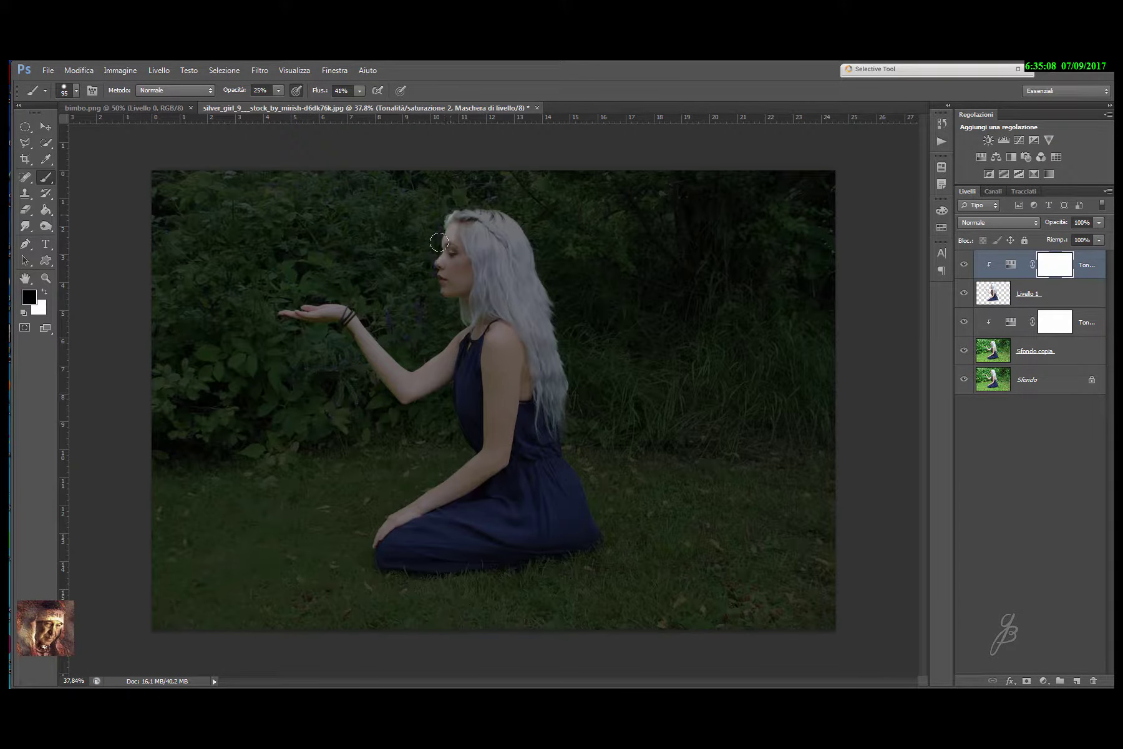
pyautogui.click(77, 91)
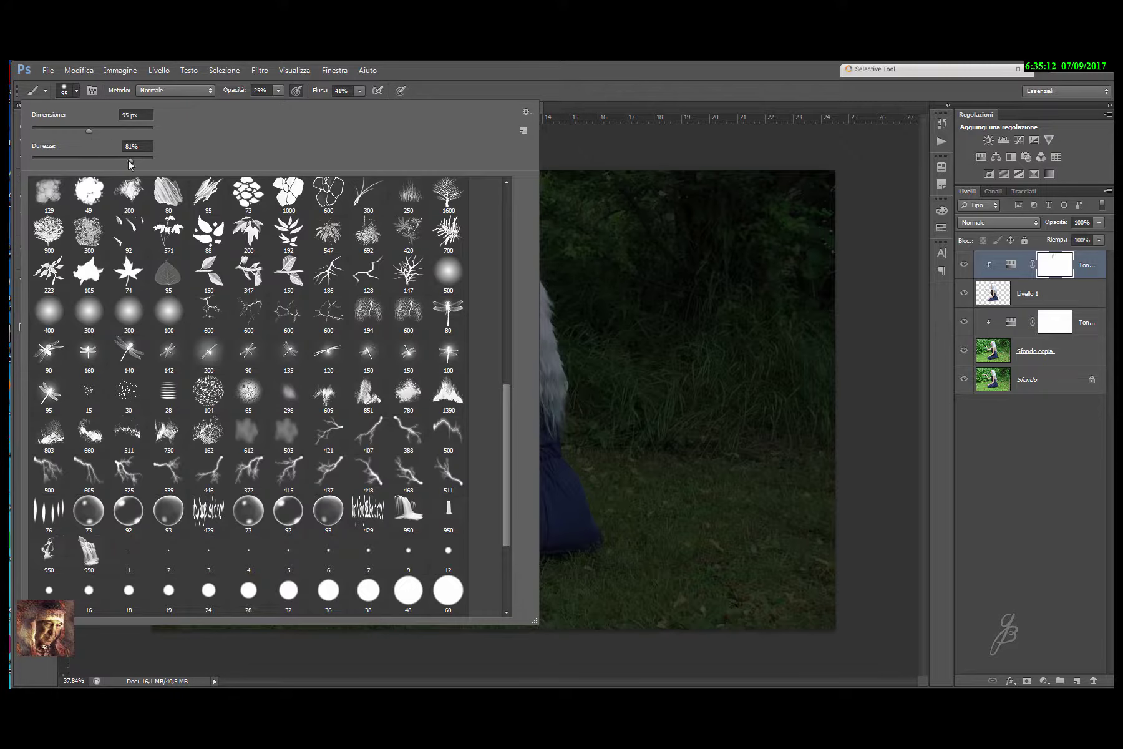
pyautogui.click(426, 70)
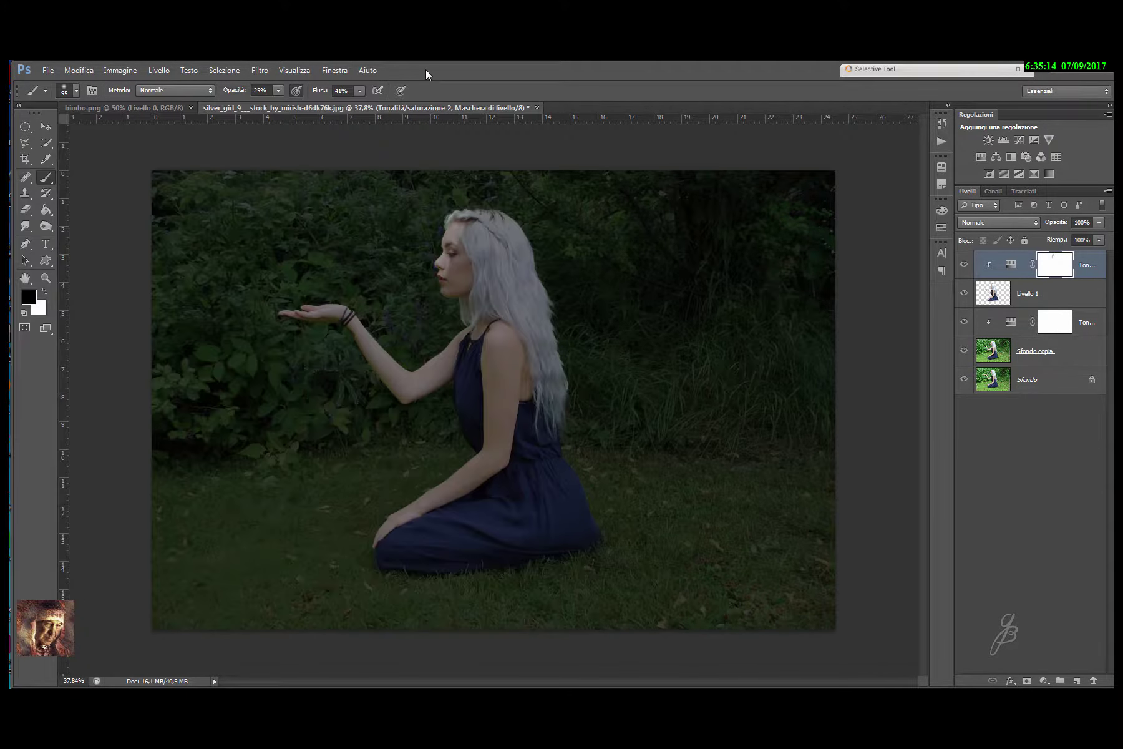
pyautogui.moveTo(444, 274)
pyautogui.mouseDown()
pyautogui.moveTo(445, 209)
pyautogui.moveTo(475, 248)
pyautogui.moveTo(463, 212)
pyautogui.moveTo(483, 291)
pyautogui.moveTo(507, 290)
pyautogui.mouseUp()
pyautogui.moveTo(474, 237)
pyautogui.mouseDown()
pyautogui.moveTo(466, 331)
pyautogui.moveTo(469, 226)
pyautogui.mouseUp()
pyautogui.moveTo(300, 303)
pyautogui.mouseDown()
pyautogui.moveTo(337, 311)
pyautogui.moveTo(398, 365)
pyautogui.moveTo(431, 323)
pyautogui.moveTo(447, 338)
pyautogui.moveTo(436, 315)
pyautogui.mouseUp()
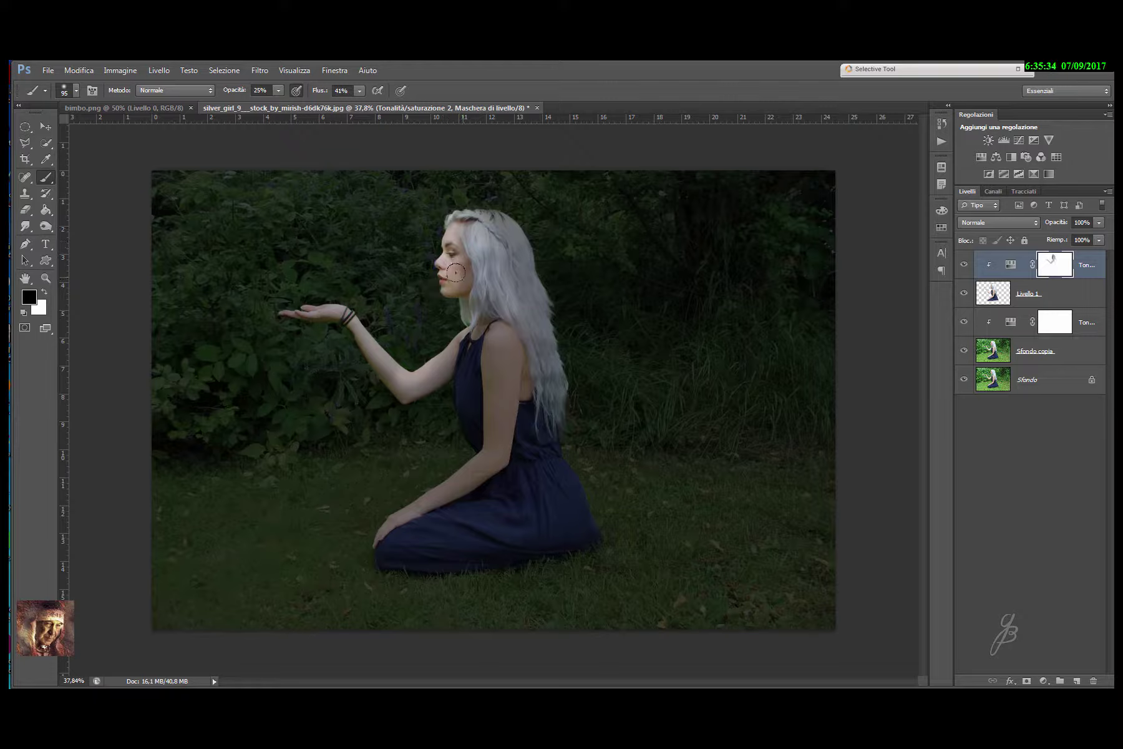
pyautogui.moveTo(484, 330); pyautogui.dragTo(484, 456)
pyautogui.moveTo(502, 316)
pyautogui.mouseDown()
pyautogui.moveTo(478, 460)
pyautogui.moveTo(371, 484)
pyautogui.moveTo(364, 531)
pyautogui.mouseUp()
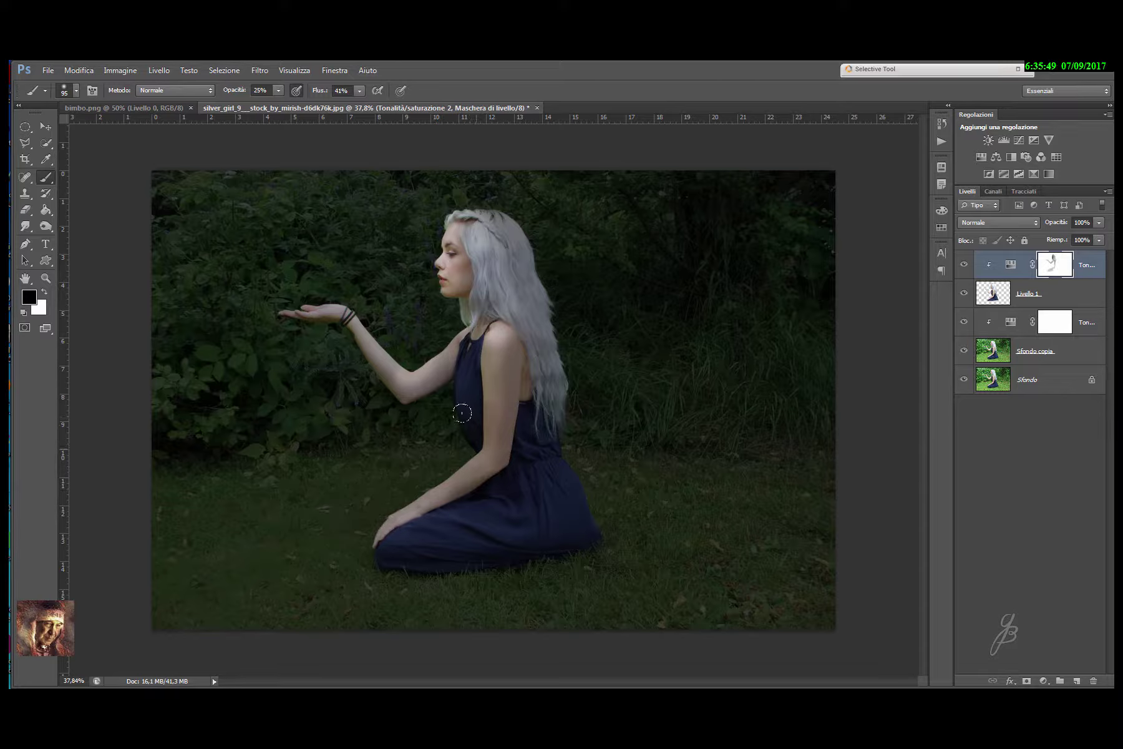
pyautogui.moveTo(492, 232)
pyautogui.mouseDown()
pyautogui.moveTo(496, 265)
pyautogui.moveTo(459, 286)
pyautogui.mouseUp()
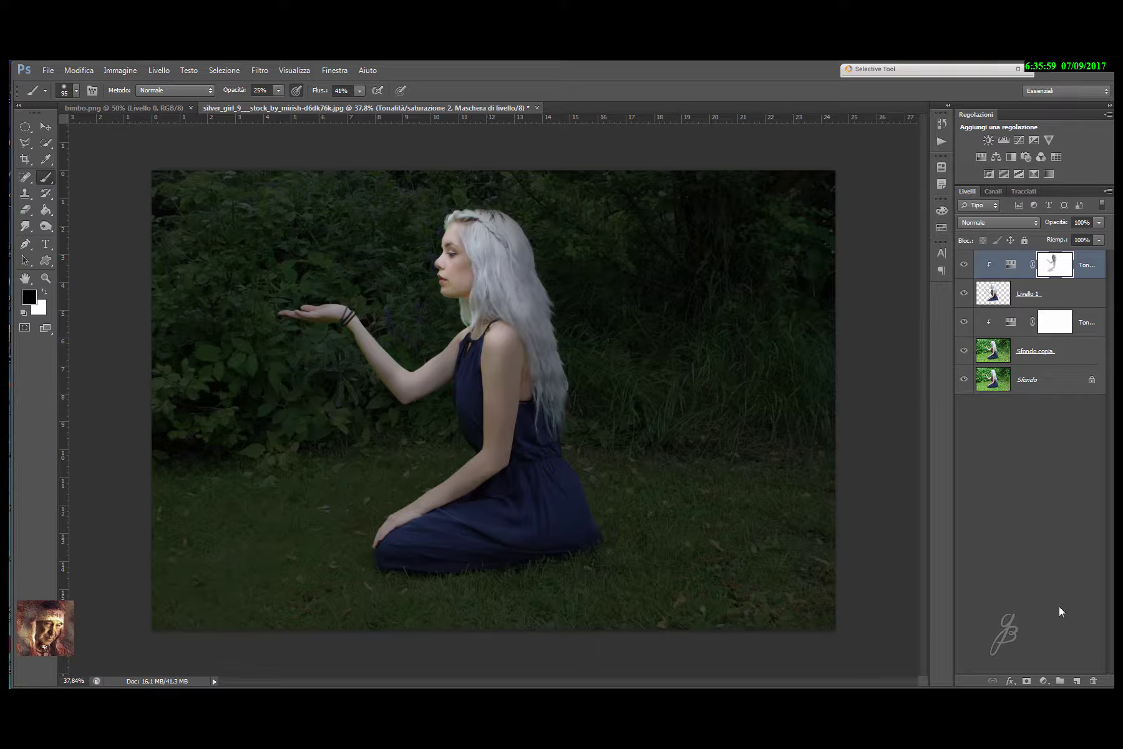
pyautogui.click(1076, 680)
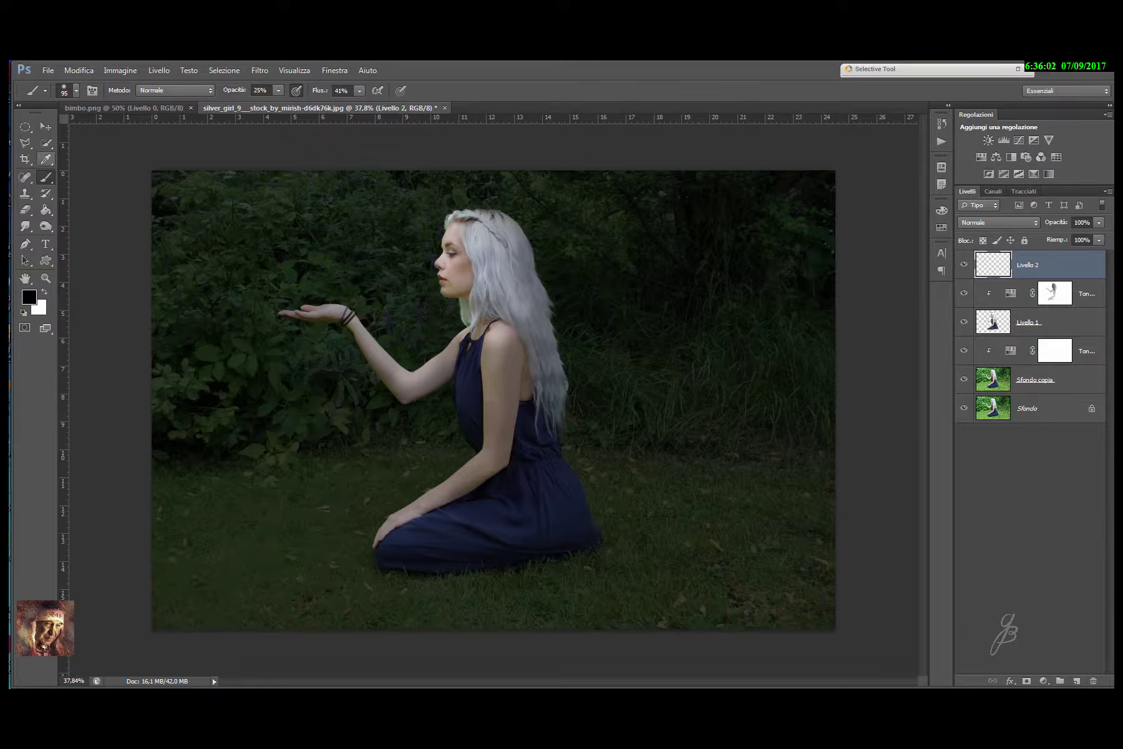
# Draw a circle just above the girl's open palm on Livello 2 and fill it black.
pyautogui.click(25, 127)
pyautogui.moveTo(250, 178); pyautogui.dragTo(371, 303)
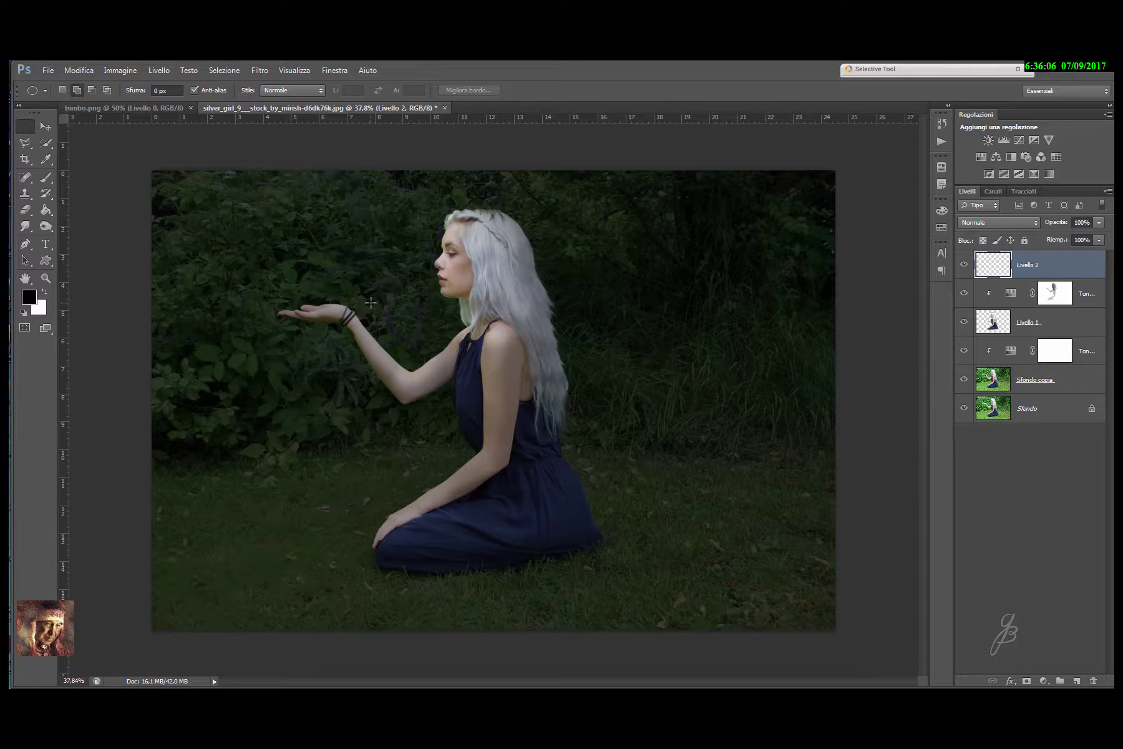
pyautogui.click(47, 211)
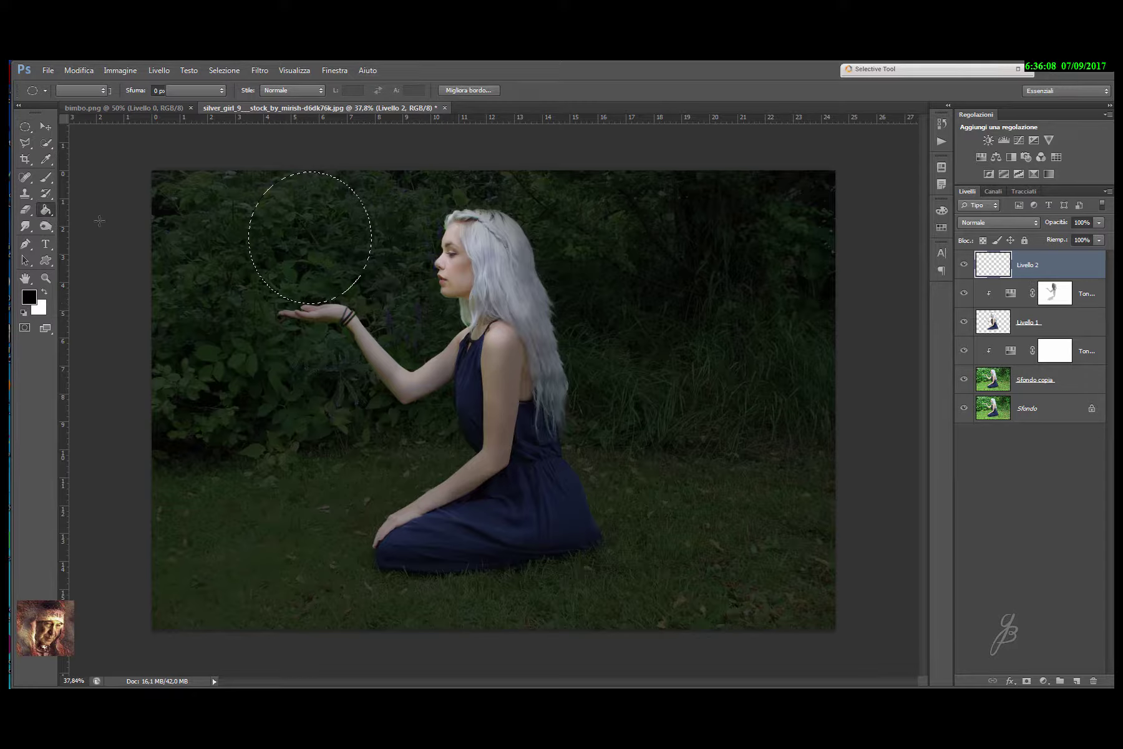
pyautogui.click(278, 209)
pyautogui.click(252, 67)
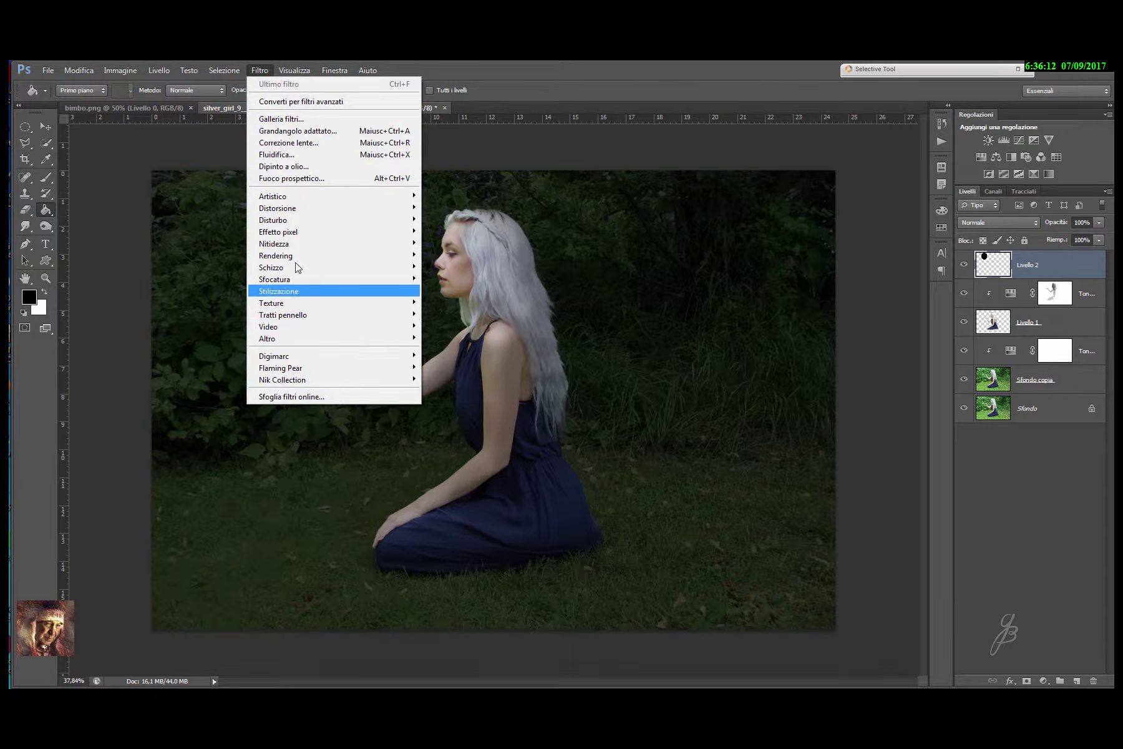
pyautogui.moveTo(275, 255)
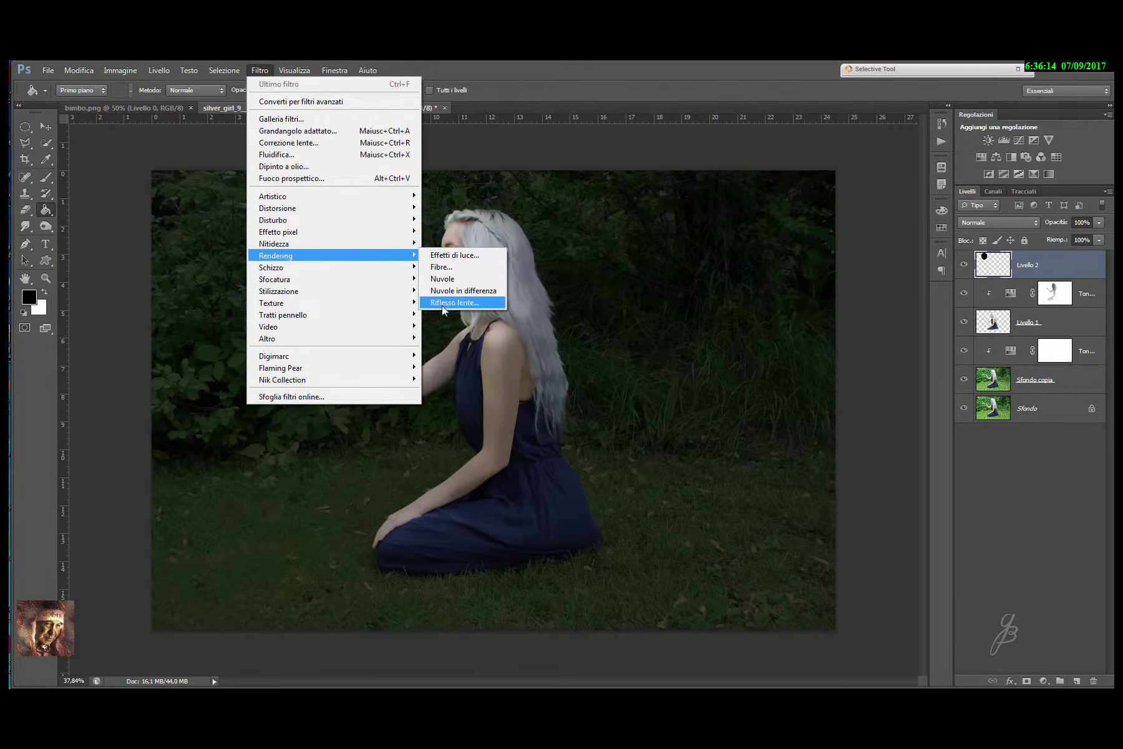
# Apply a Fisso 105mm lens flare centred inside the black circle.
pyautogui.click(444, 302)
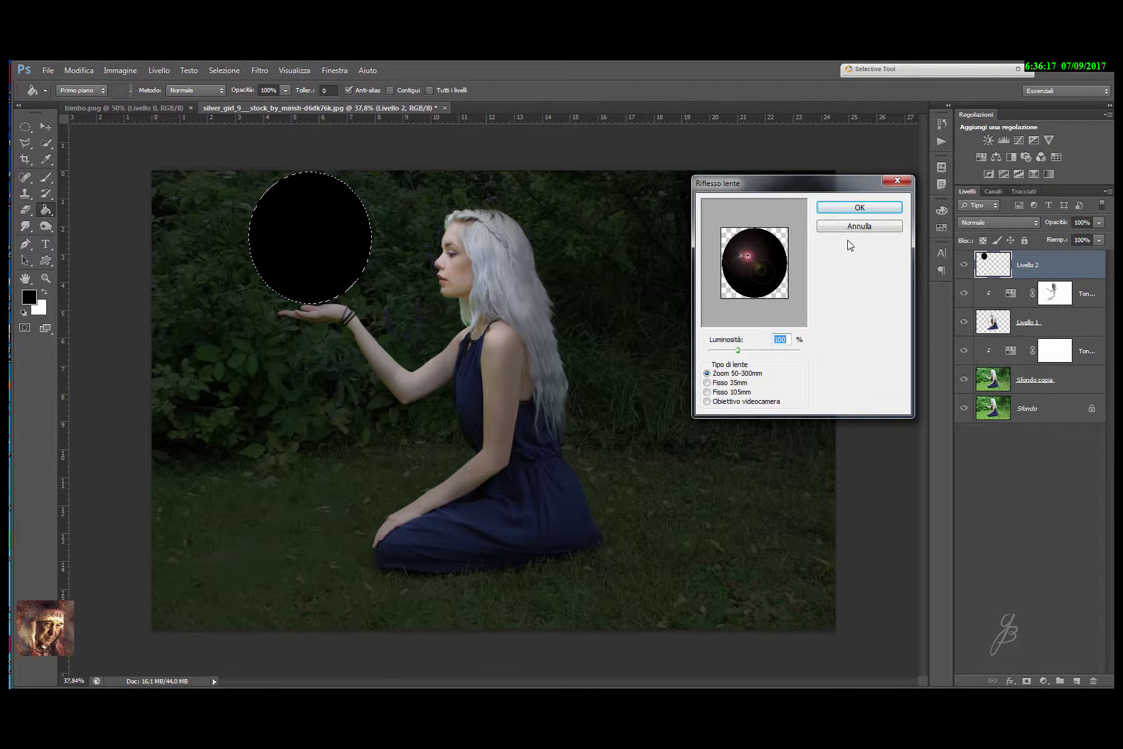
pyautogui.moveTo(749, 254); pyautogui.dragTo(758, 264)
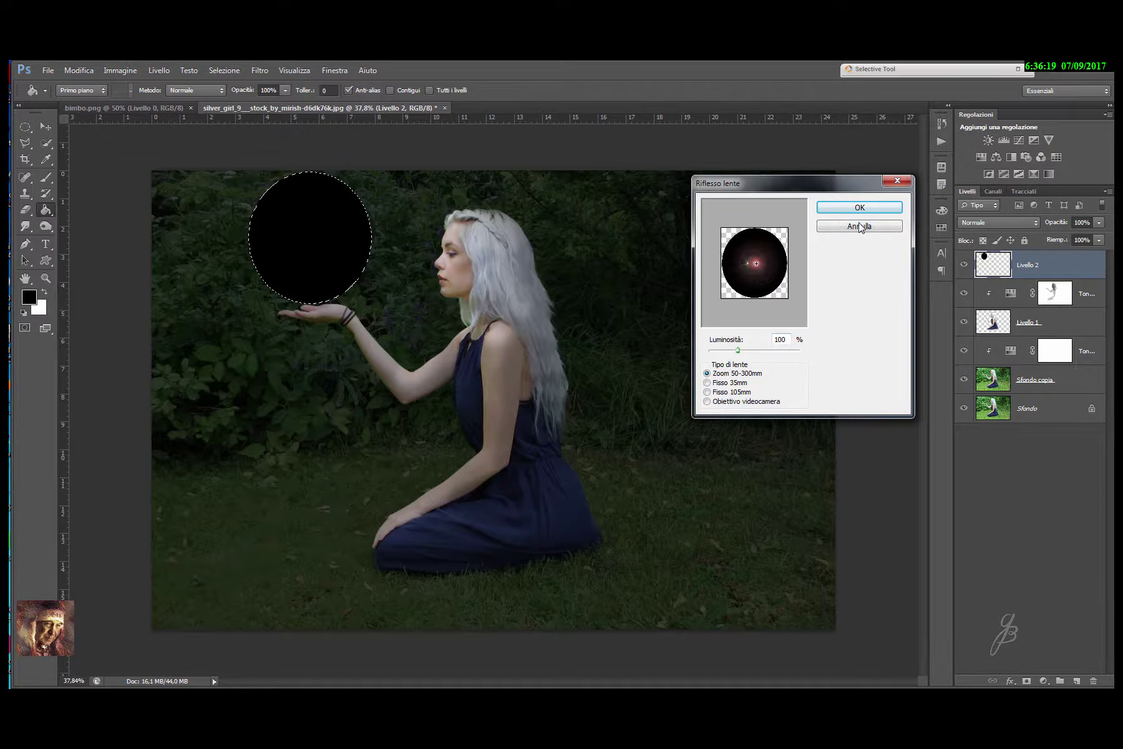
pyautogui.click(707, 392)
pyautogui.click(862, 210)
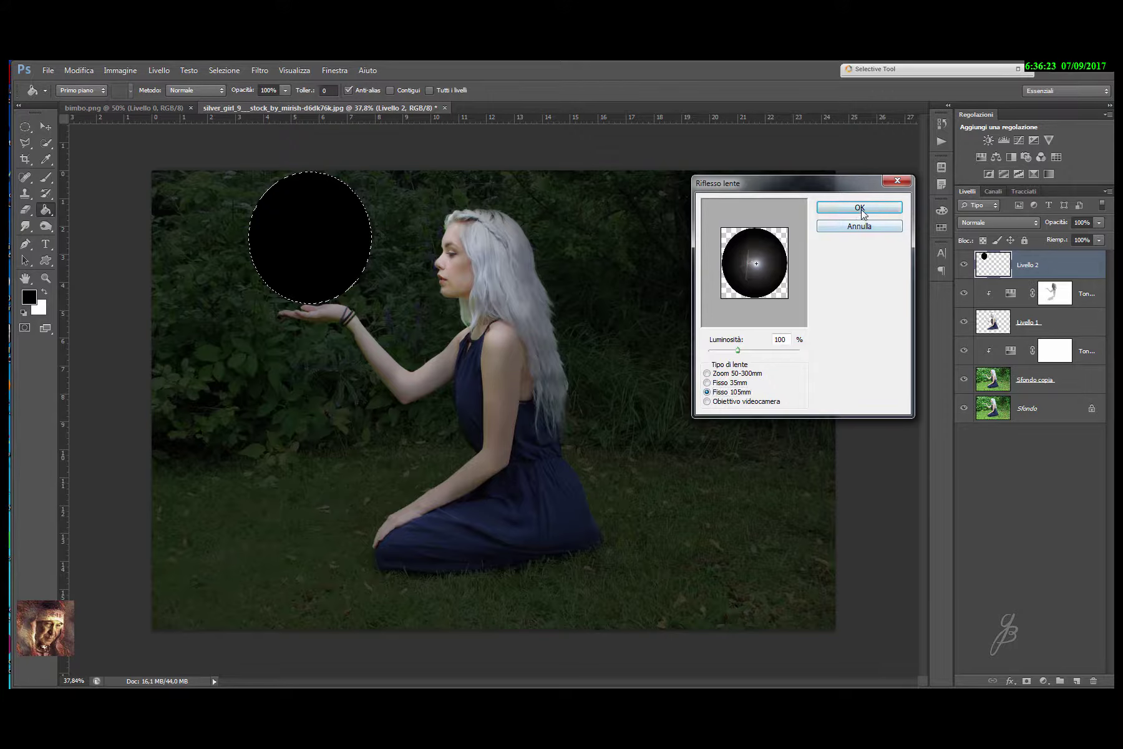
# Set the orb layer's blend mode to Scolora and duplicate the layer.
pyautogui.click(1019, 223)
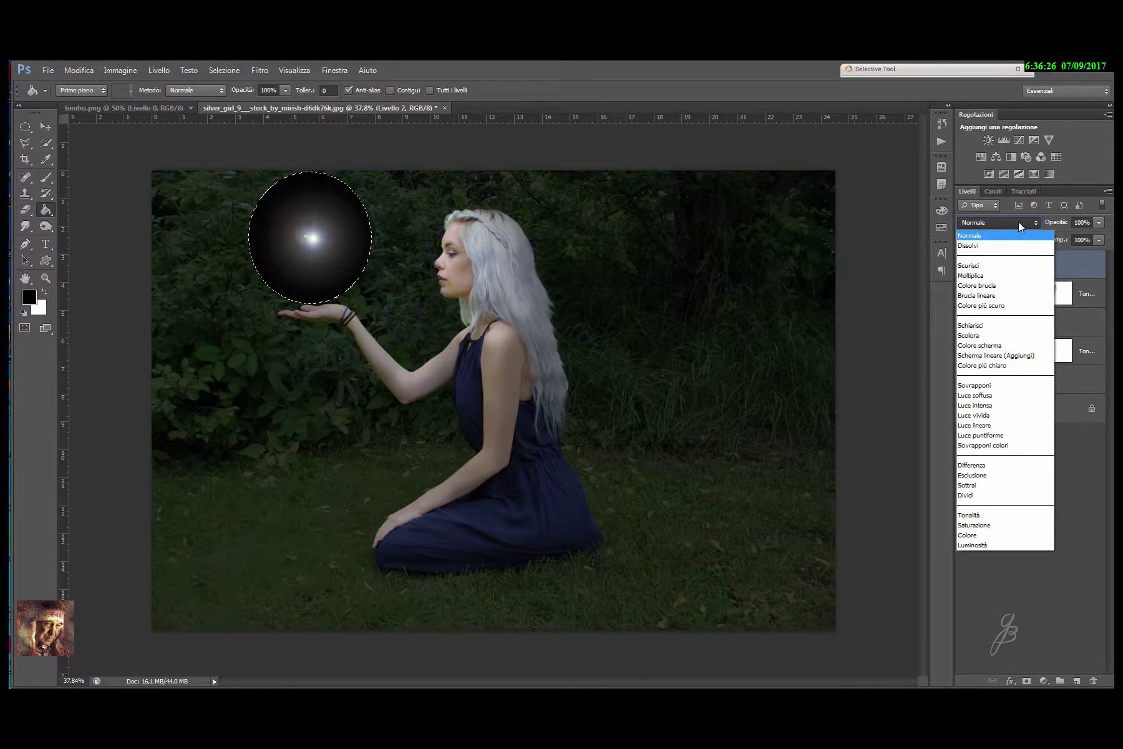
pyautogui.click(992, 335)
pyautogui.moveTo(1072, 267)
pyautogui.mouseDown()
pyautogui.moveTo(1093, 568)
pyautogui.moveTo(1077, 681)
pyautogui.mouseUp()
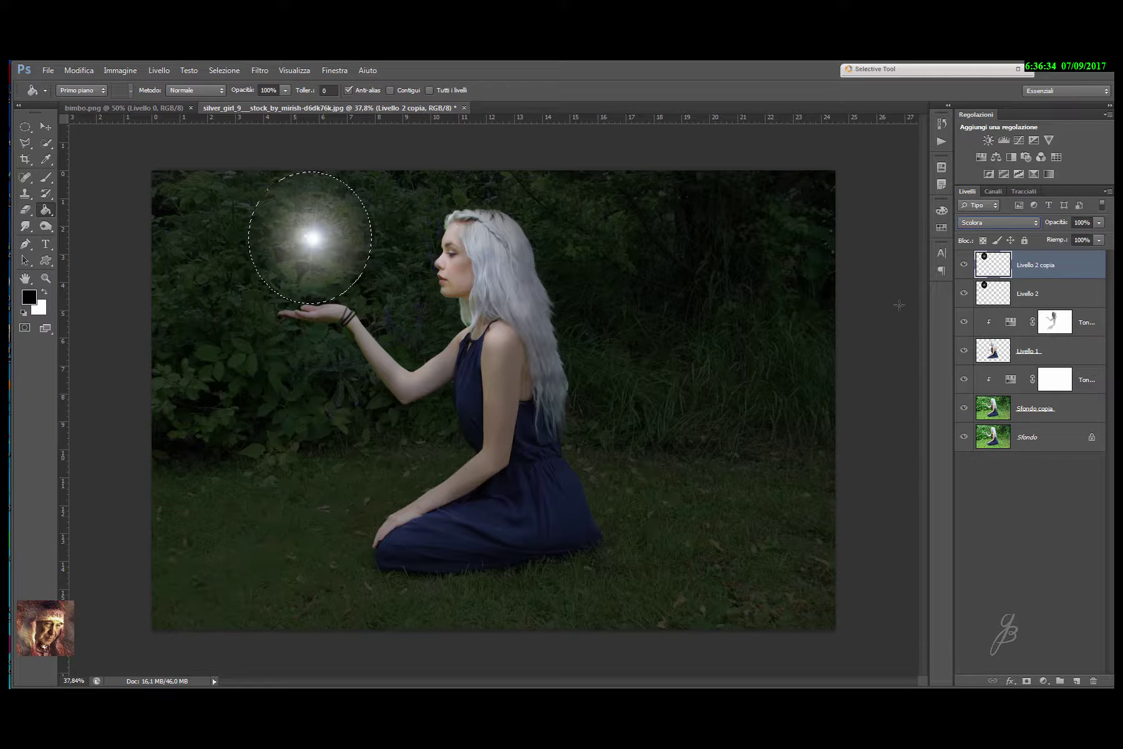
# Deselect the circle and merge the two orb layers into one.
pyautogui.click(1052, 289)
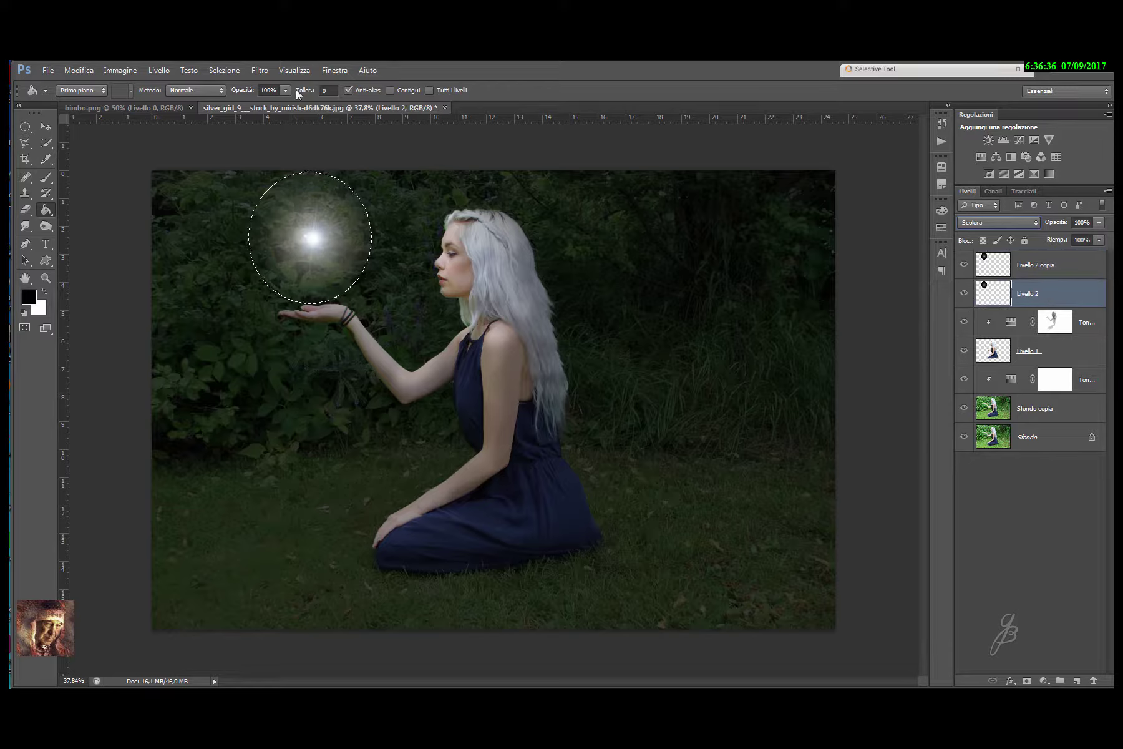
pyautogui.click(216, 70)
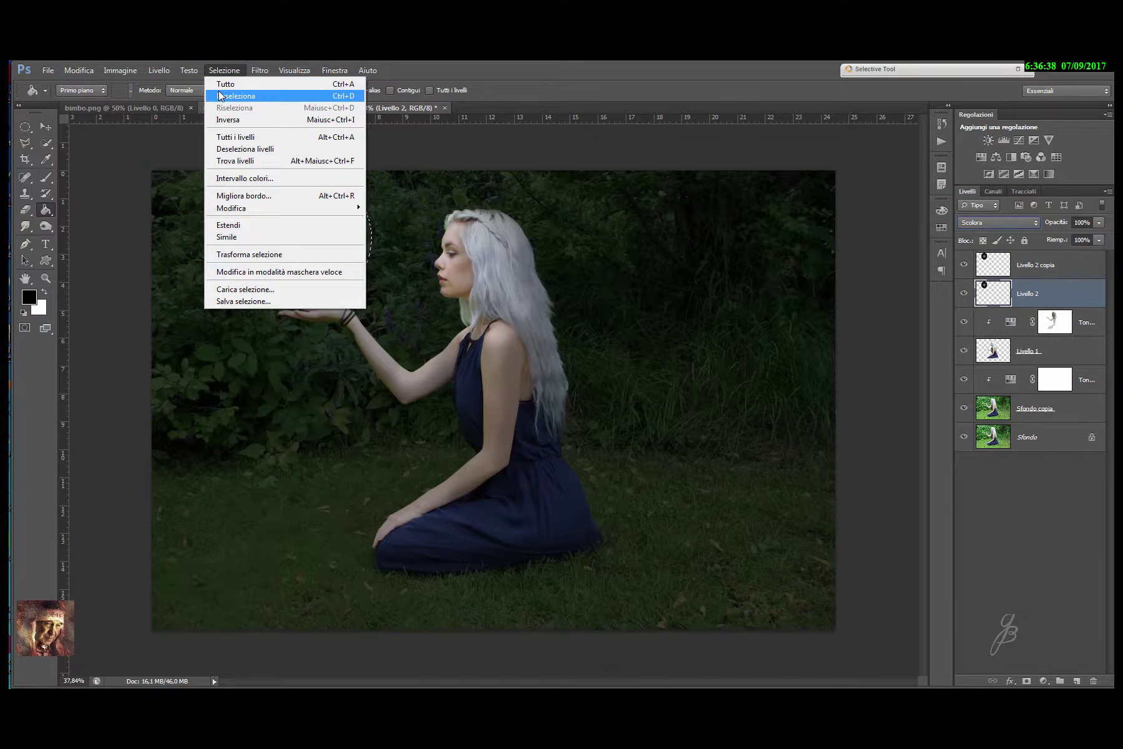
pyautogui.click(219, 95)
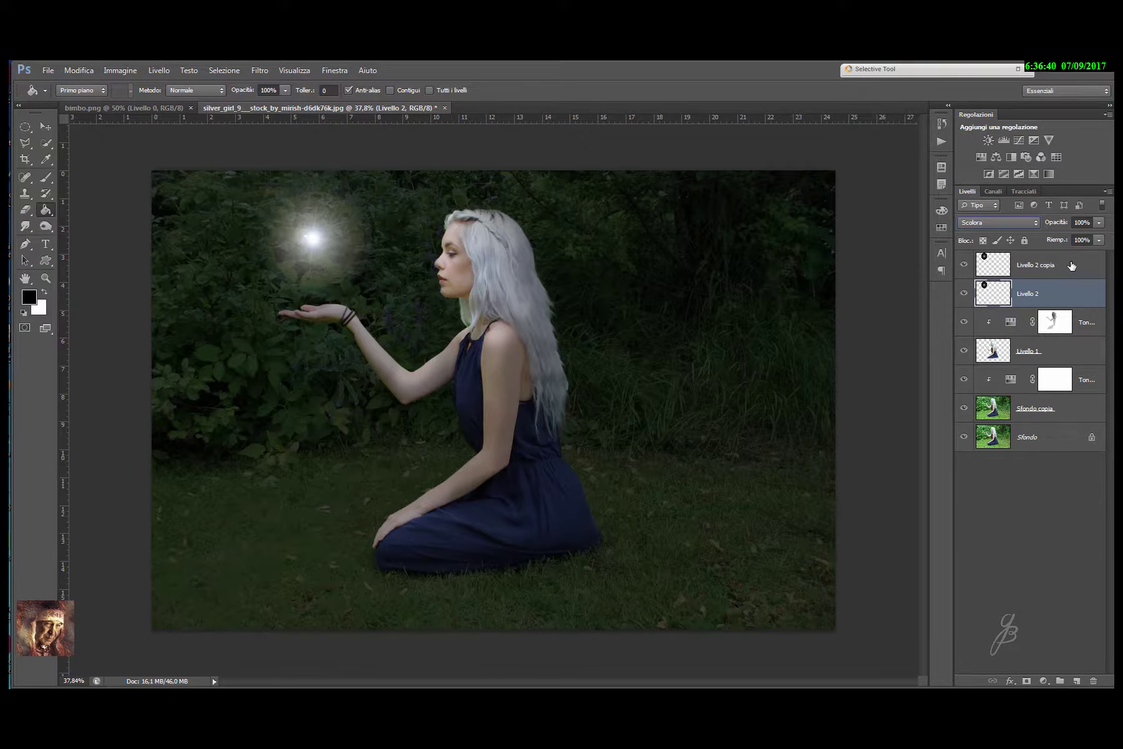
pyautogui.keyDown('shift'); pyautogui.click(1072, 266); pyautogui.keyUp('shift')
pyautogui.rightClick(1069, 276)
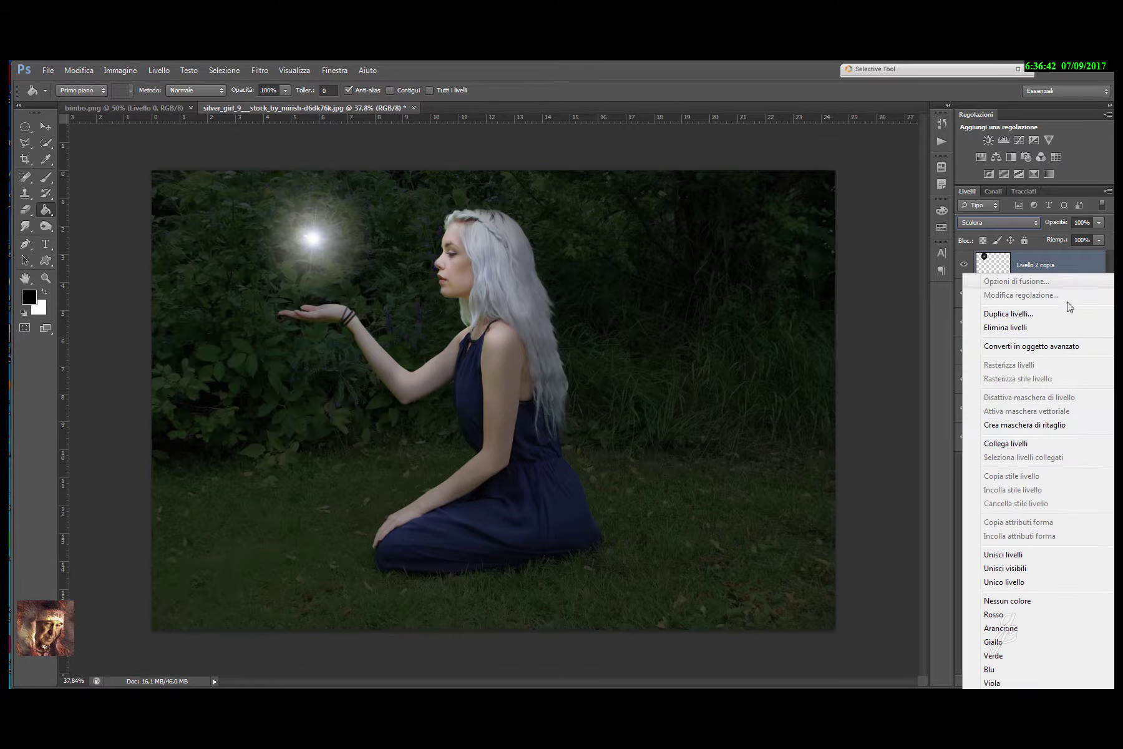
pyautogui.click(1012, 554)
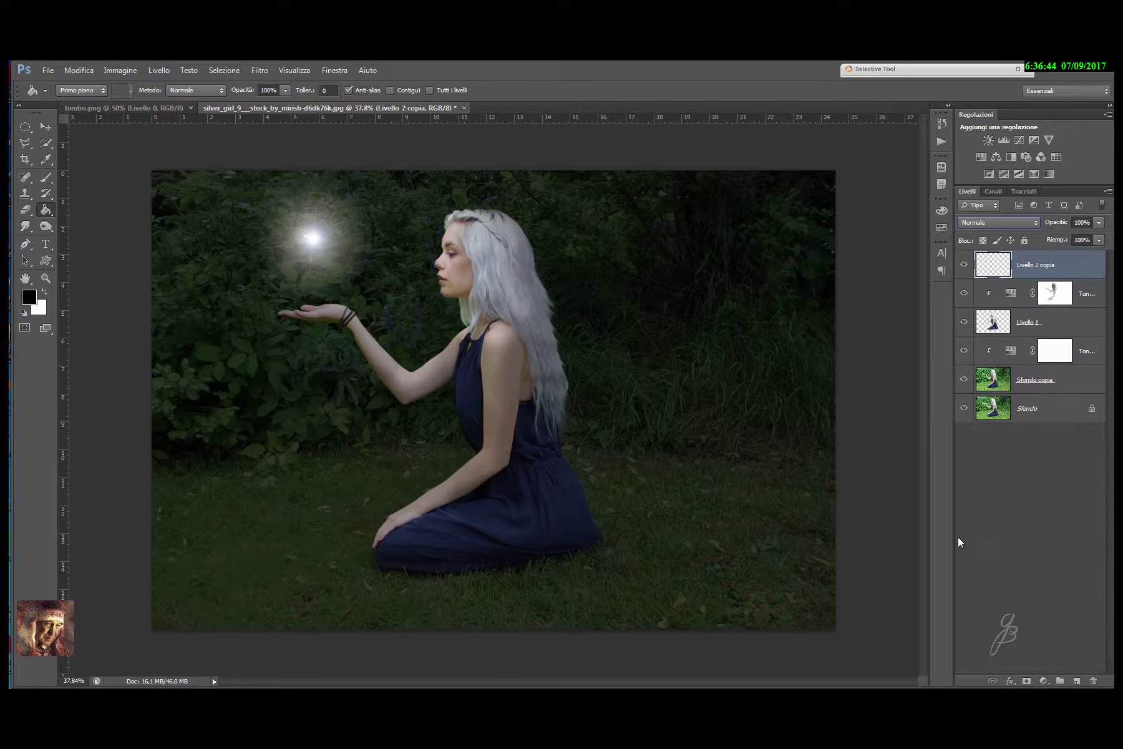
# Blend the merged orb as Scolora and lower it onto the girl's open palm.
pyautogui.click(1001, 222)
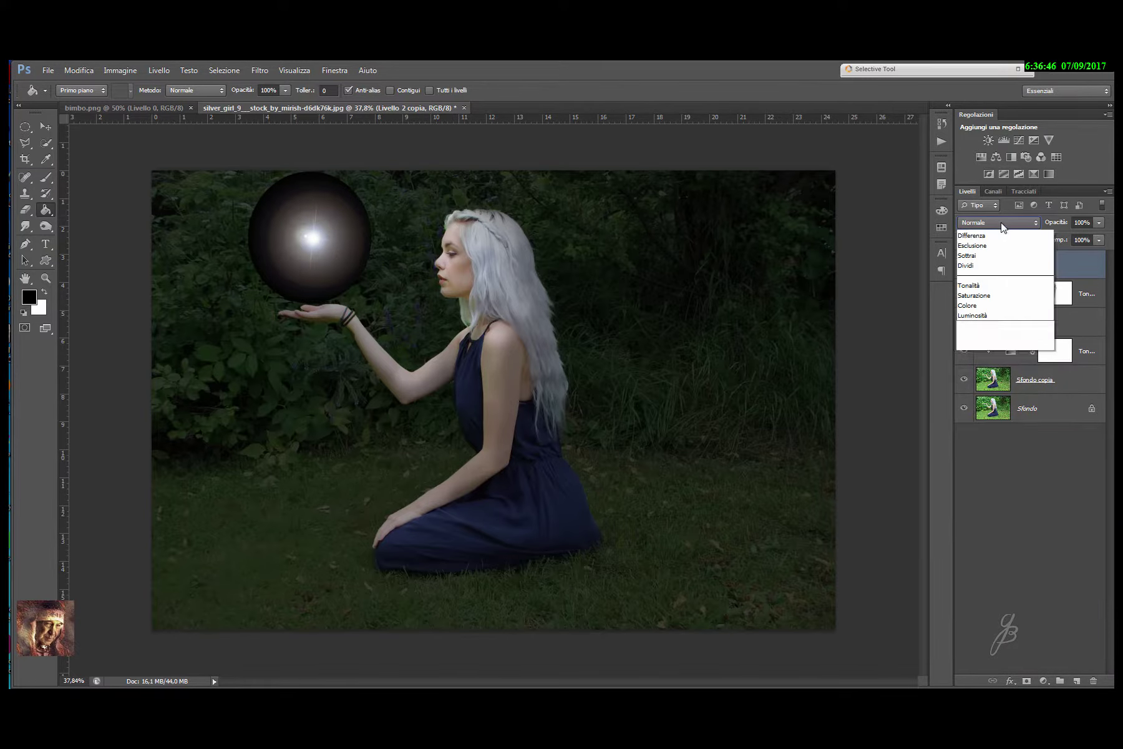
pyautogui.click(971, 336)
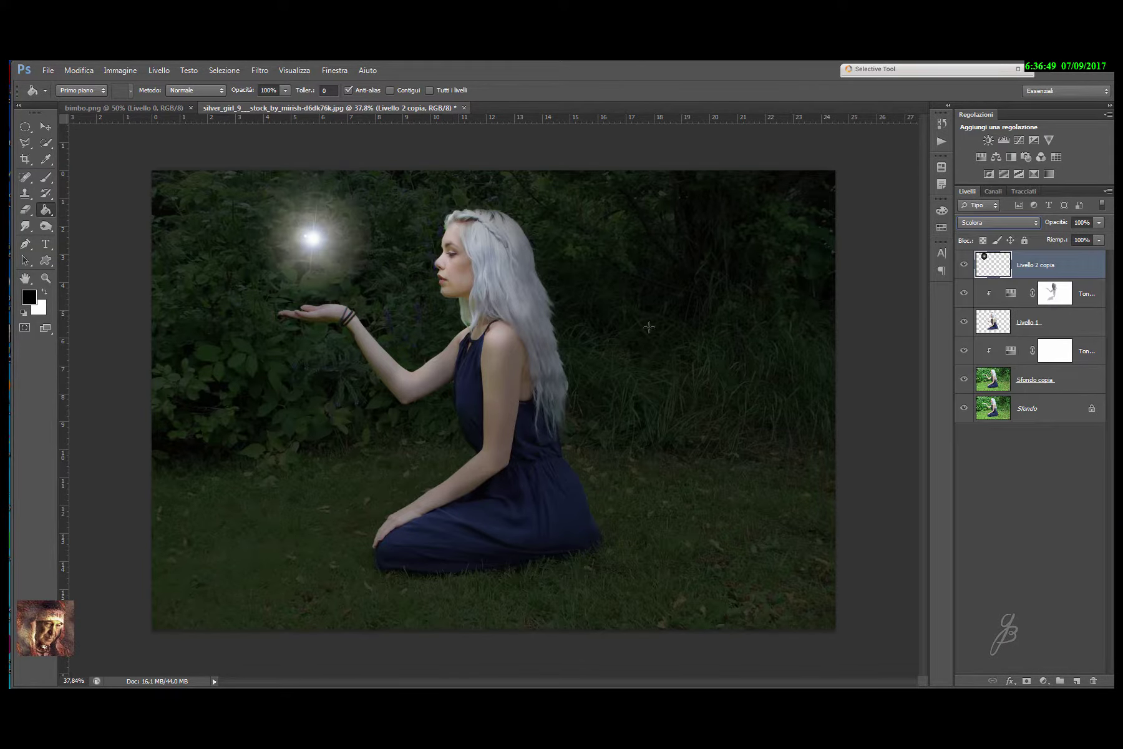
pyautogui.click(48, 127)
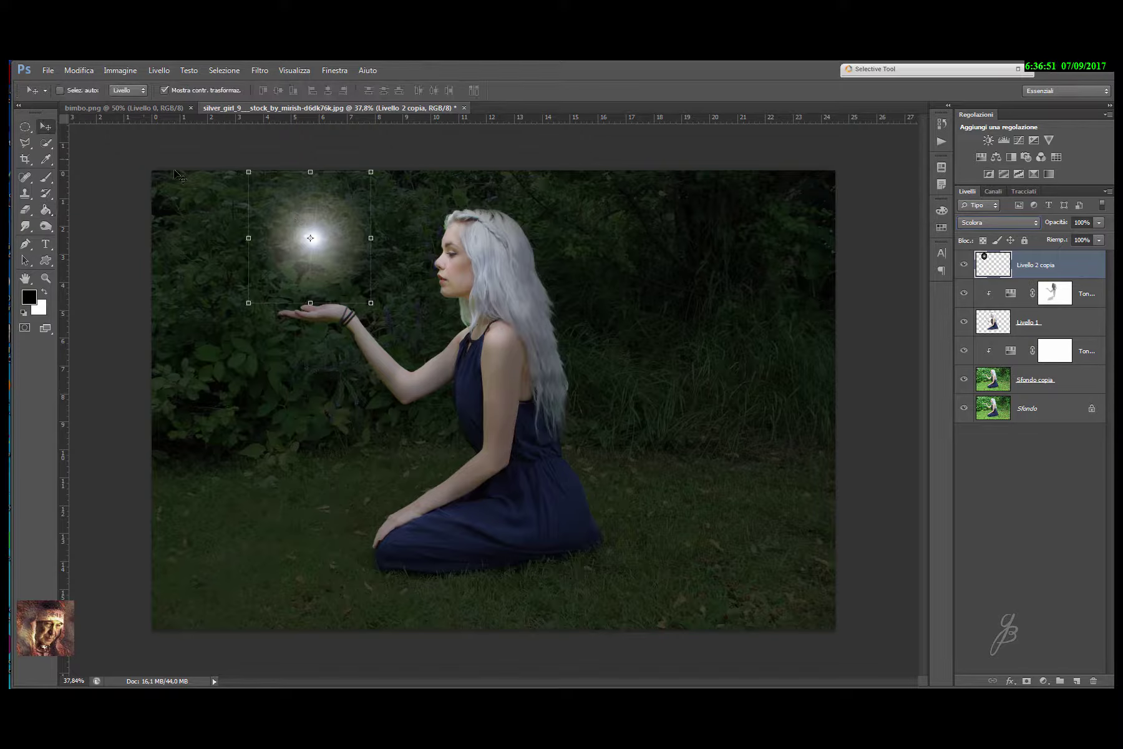
pyautogui.moveTo(324, 236); pyautogui.dragTo(326, 282)
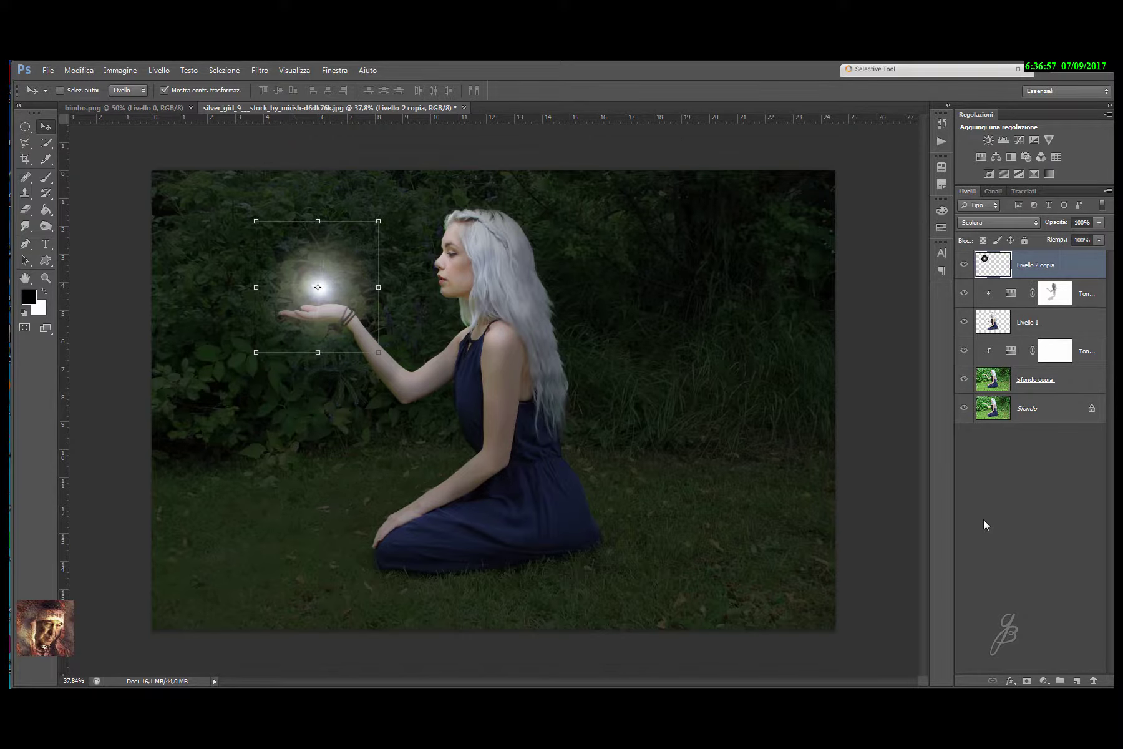
pyautogui.click(1007, 526)
pyautogui.hotkey('ctrl', '-')
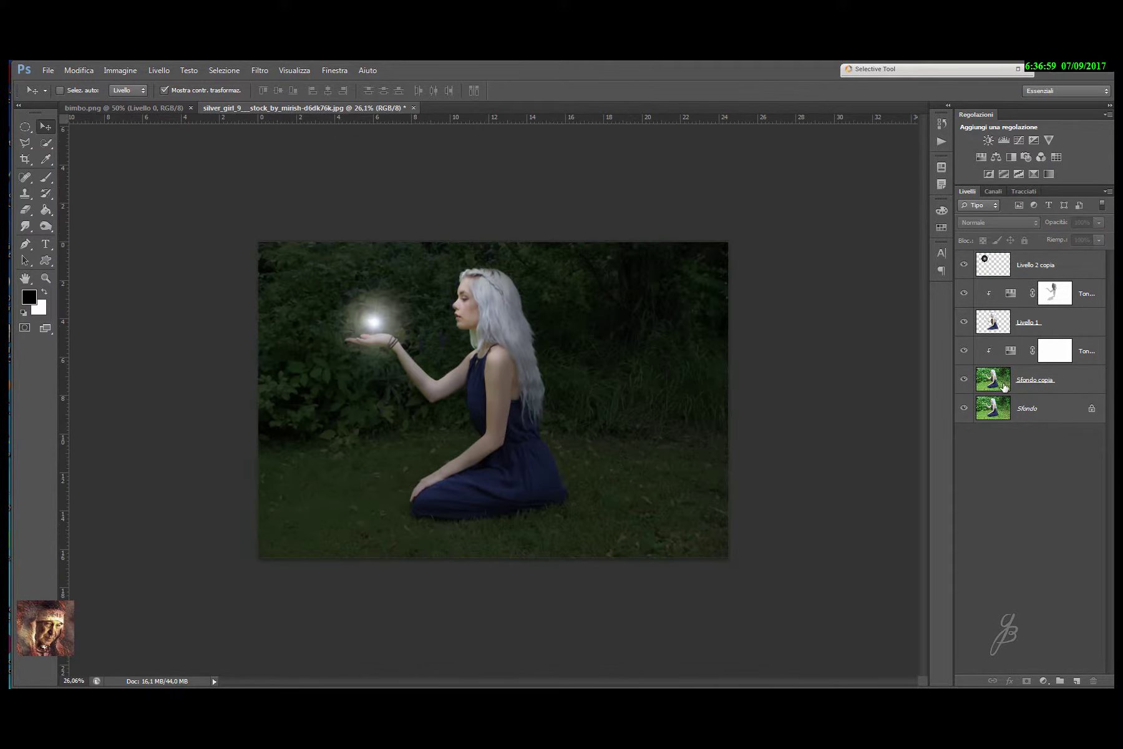
# Darken the scene by setting the Hue/Saturation Luminosità to -83.
pyautogui.doubleClick(1009, 352)
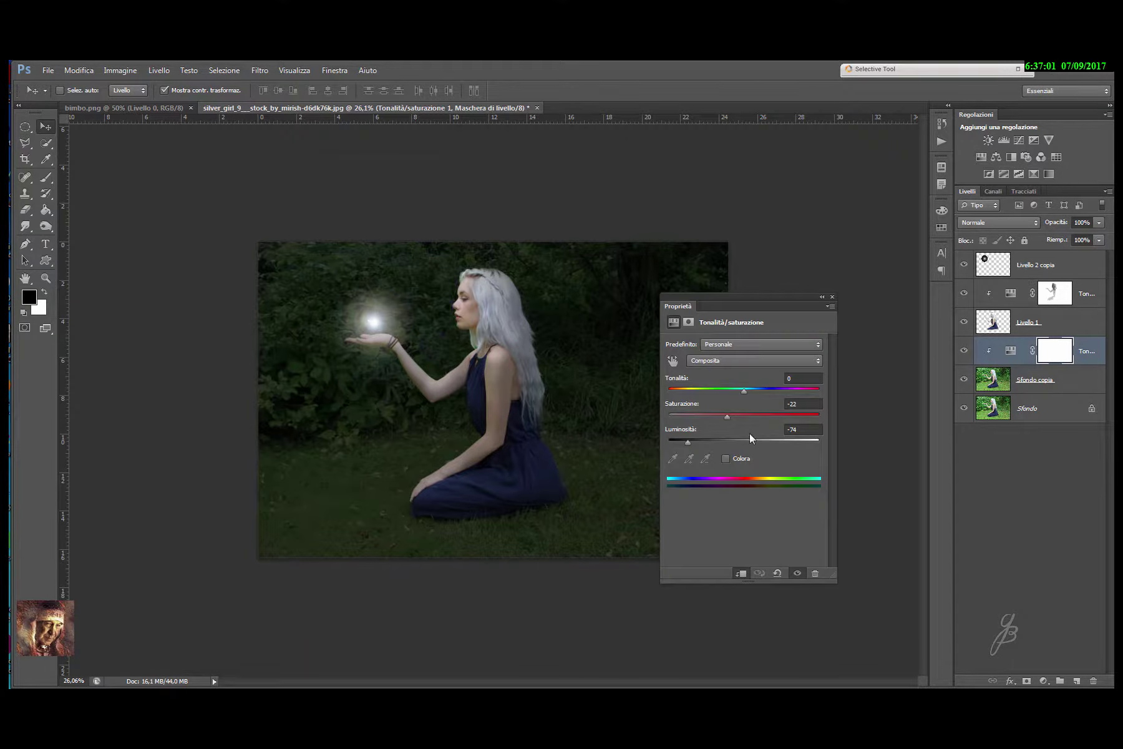
pyautogui.moveTo(688, 445); pyautogui.dragTo(680, 443)
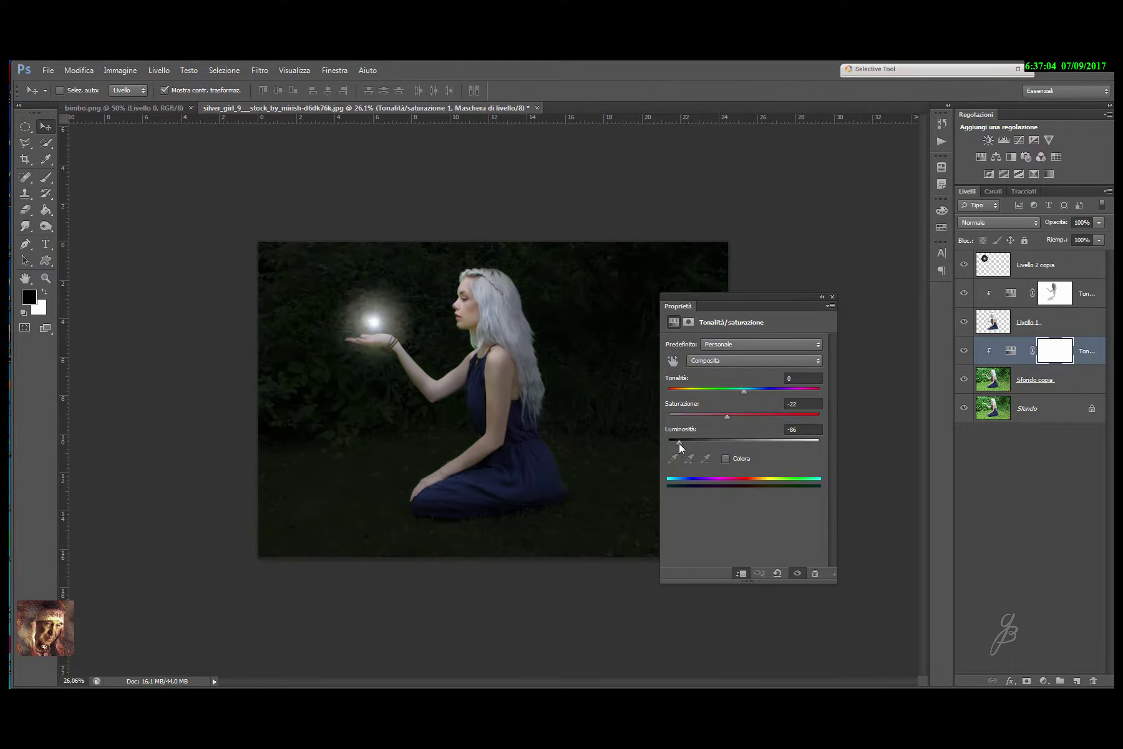
pyautogui.click(830, 295)
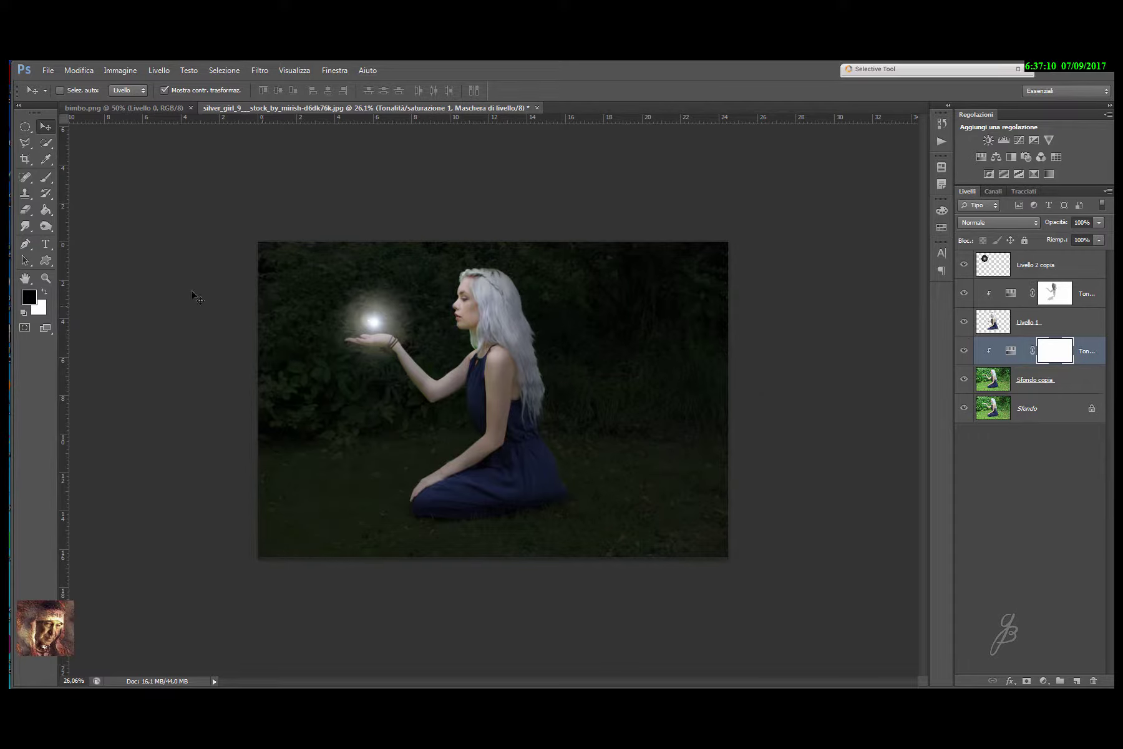
# Brush the adjustment mask to brighten the grass and bushes beneath the orb.
pyautogui.click(46, 177)
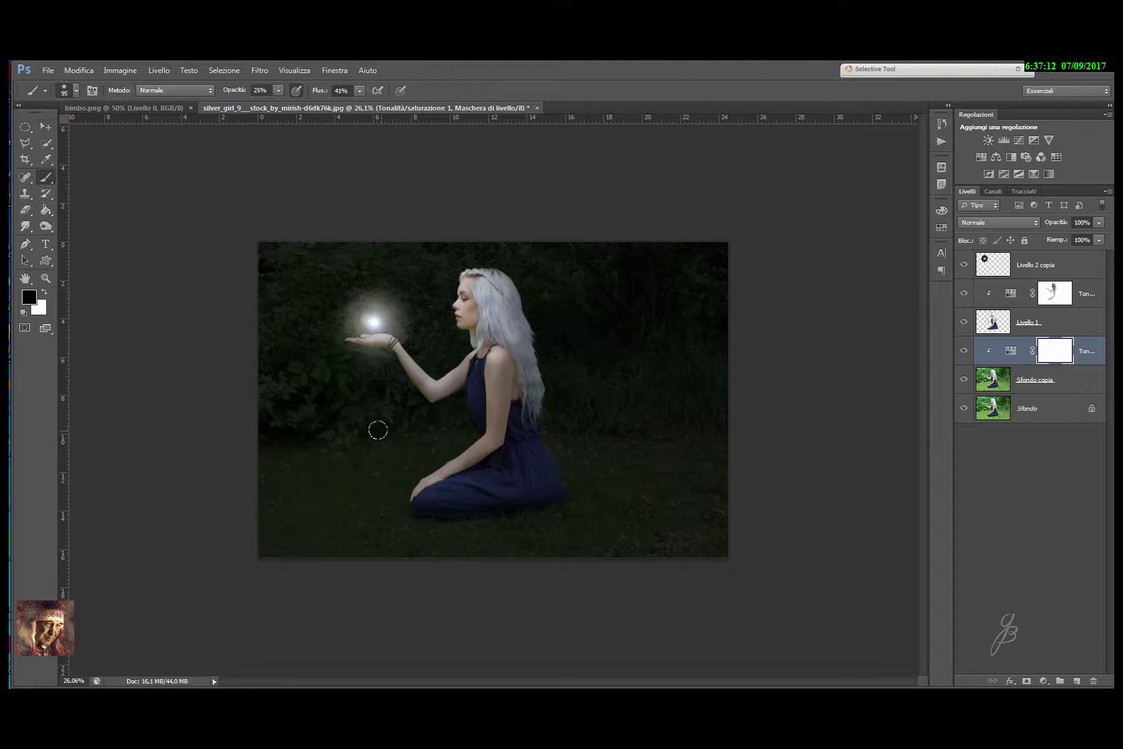
pyautogui.click(408, 452)
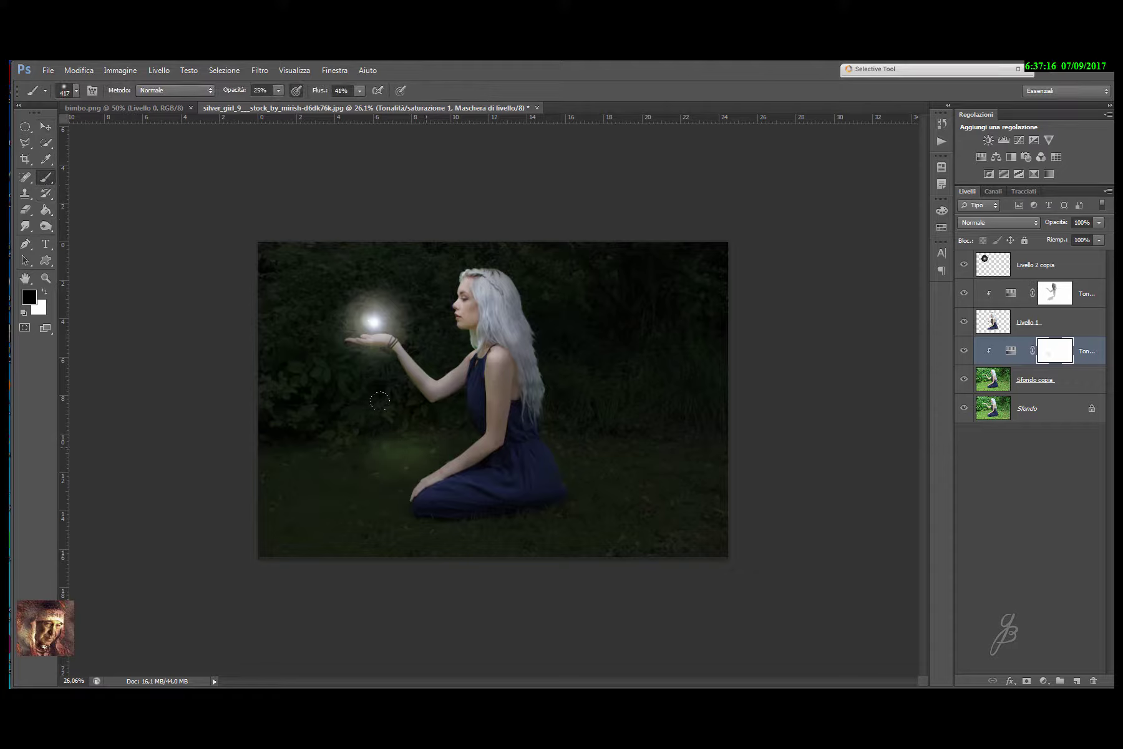
pyautogui.moveTo(292, 418)
pyautogui.mouseDown()
pyautogui.moveTo(381, 468)
pyautogui.moveTo(337, 464)
pyautogui.moveTo(336, 446)
pyautogui.moveTo(293, 455)
pyautogui.mouseUp()
pyautogui.click(425, 468)
pyautogui.click(449, 449)
pyautogui.click(381, 474)
pyautogui.moveTo(368, 415)
pyautogui.mouseDown()
pyautogui.moveTo(356, 393)
pyautogui.moveTo(374, 415)
pyautogui.moveTo(443, 437)
pyautogui.mouseUp()
pyautogui.click(450, 431)
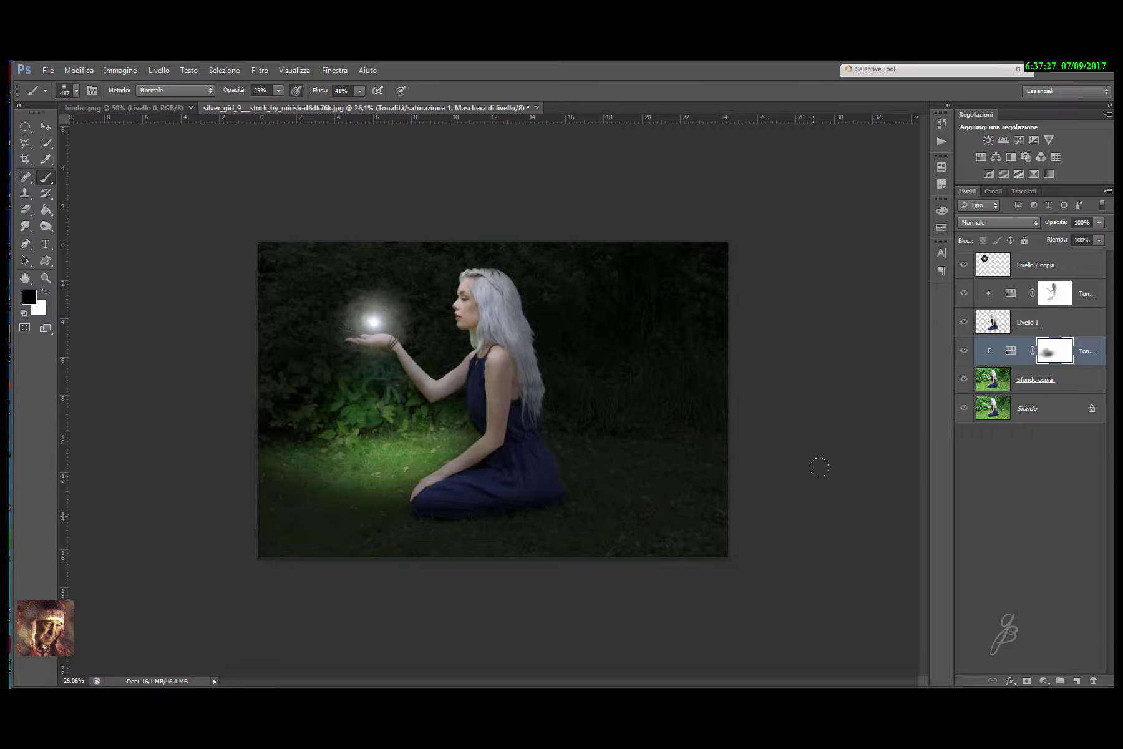
# Add a new empty layer above the Hue/Saturation adjustment.
pyautogui.click(1010, 350)
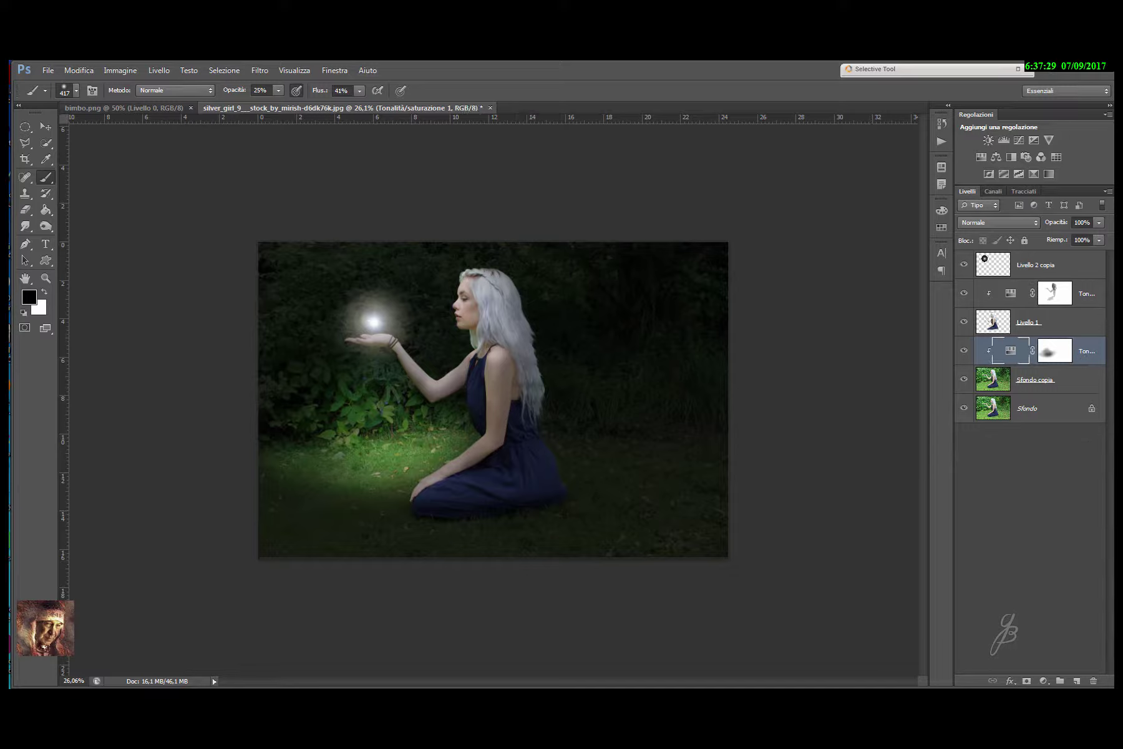
pyautogui.click(1076, 681)
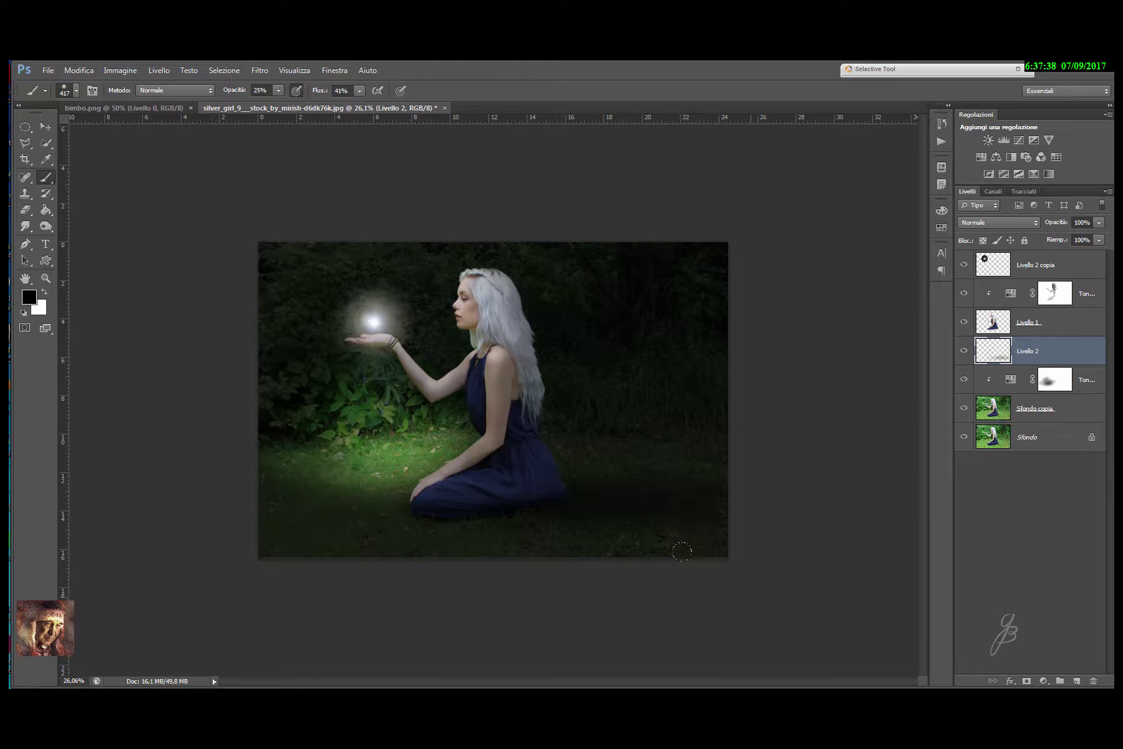
pyautogui.scroll(-2, 798, 458)
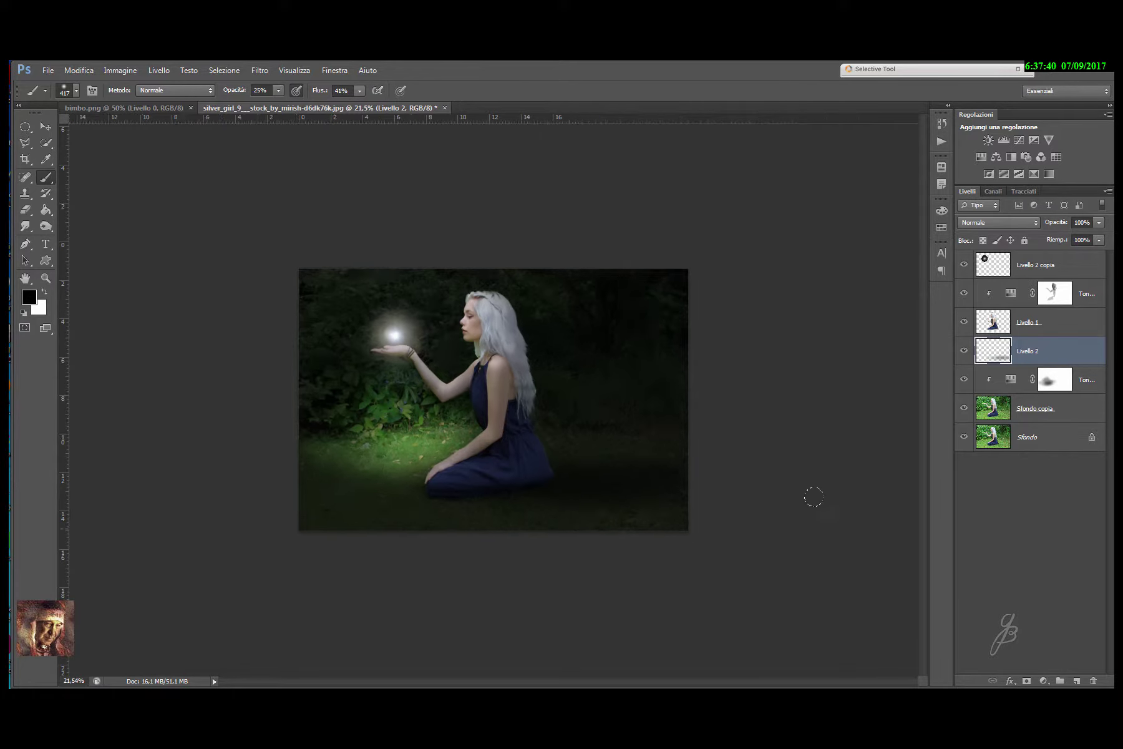
pyautogui.scroll(-2, 812, 496)
pyautogui.scroll(-1, 796, 513)
pyautogui.scroll(3, 756, 481)
pyautogui.scroll(2, 779, 345)
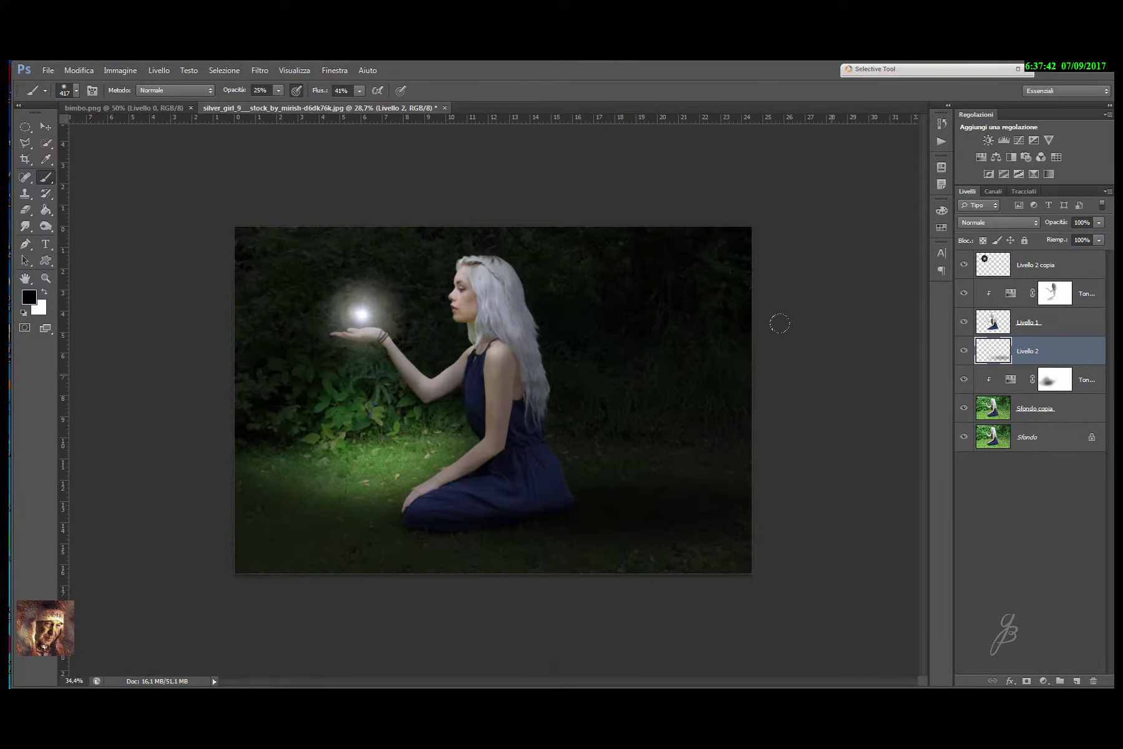
pyautogui.scroll(1, 780, 321)
pyautogui.scroll(1, 723, 261)
# Drag the boy from bimbo.png into the garden, scaling him to about 61% on the grass.
pyautogui.click(127, 107)
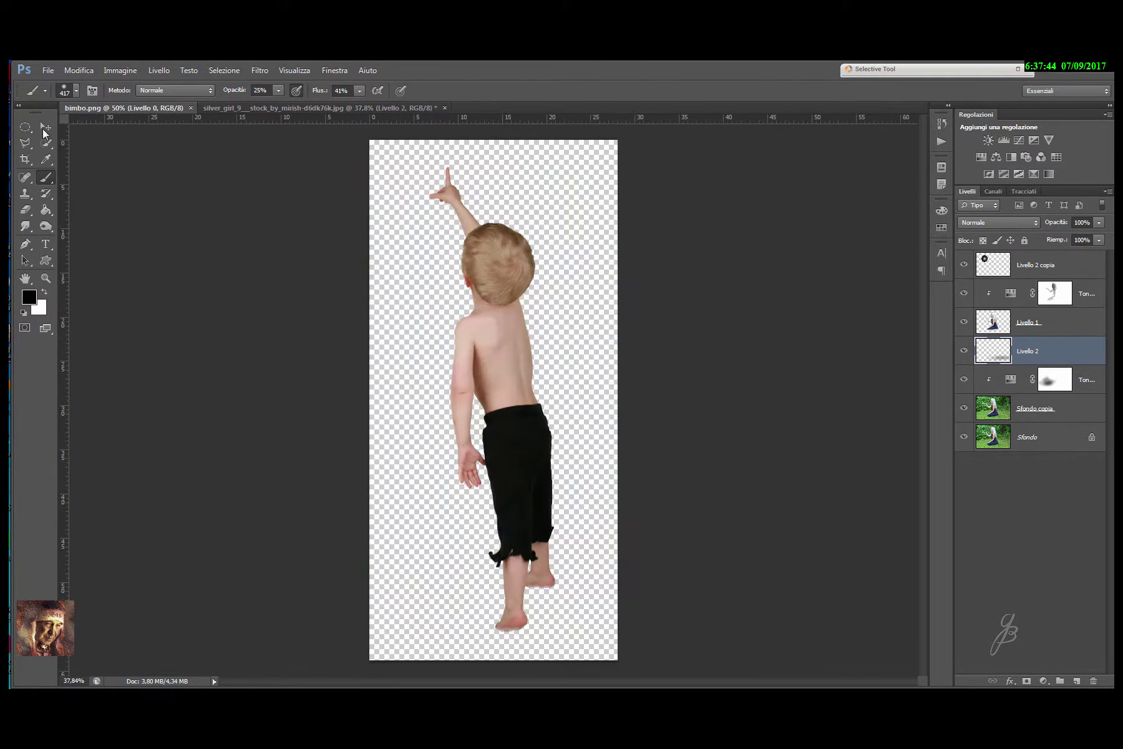
pyautogui.click(44, 127)
pyautogui.moveTo(498, 246)
pyautogui.mouseDown()
pyautogui.moveTo(252, 103)
pyautogui.moveTo(317, 368)
pyautogui.mouseUp()
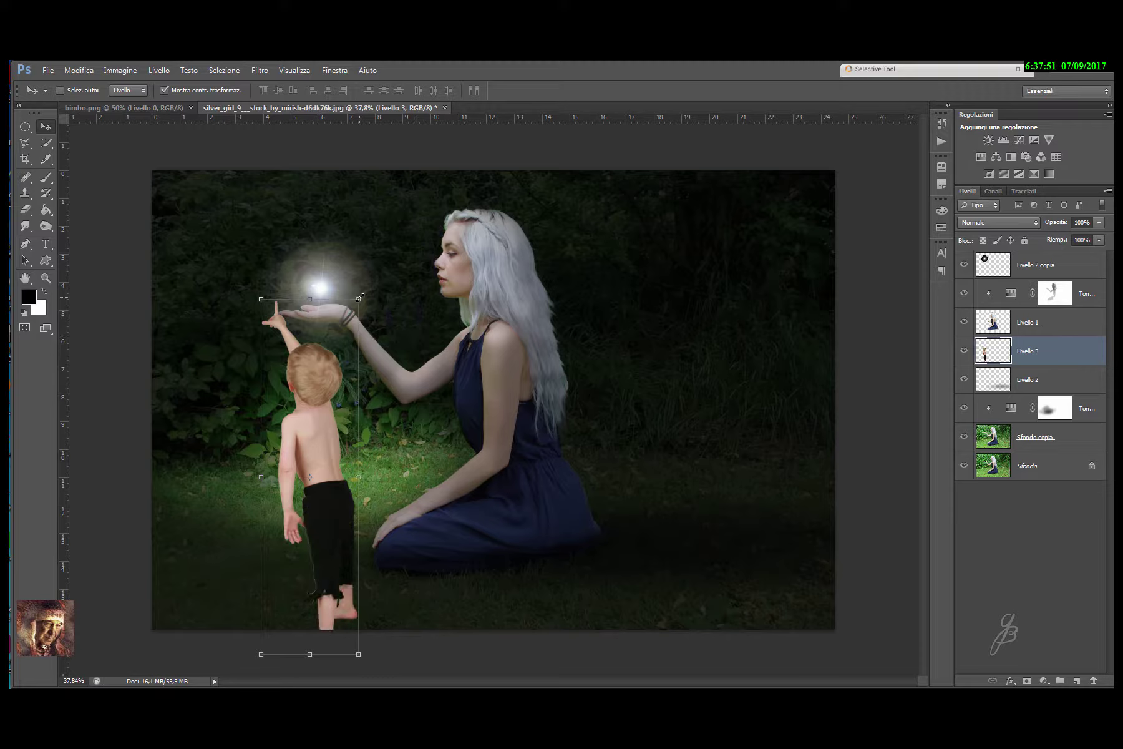
pyautogui.moveTo(359, 298)
pyautogui.mouseDown()
pyautogui.moveTo(255, 427)
pyautogui.moveTo(256, 465)
pyautogui.mouseUp()
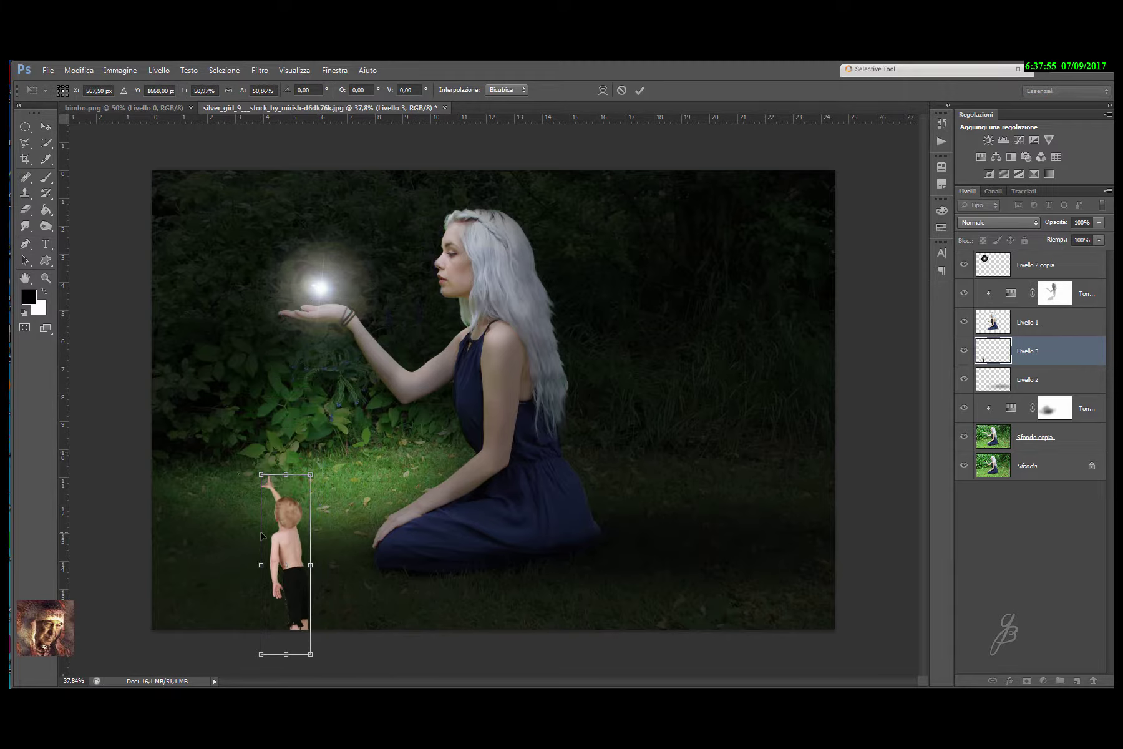
pyautogui.moveTo(283, 550)
pyautogui.mouseDown()
pyautogui.moveTo(318, 476)
pyautogui.moveTo(265, 456)
pyautogui.mouseUp()
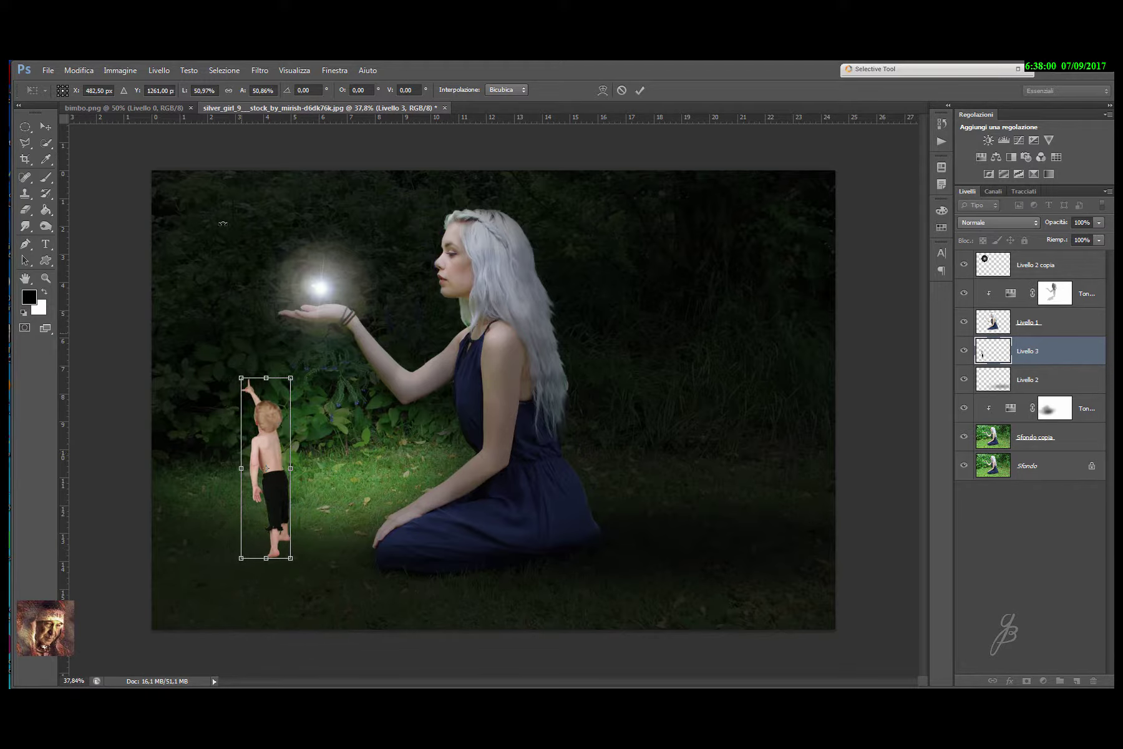
# Flip the boy horizontally, shrink him further and commit the transform.
pyautogui.click(80, 70)
pyautogui.moveTo(158, 313)
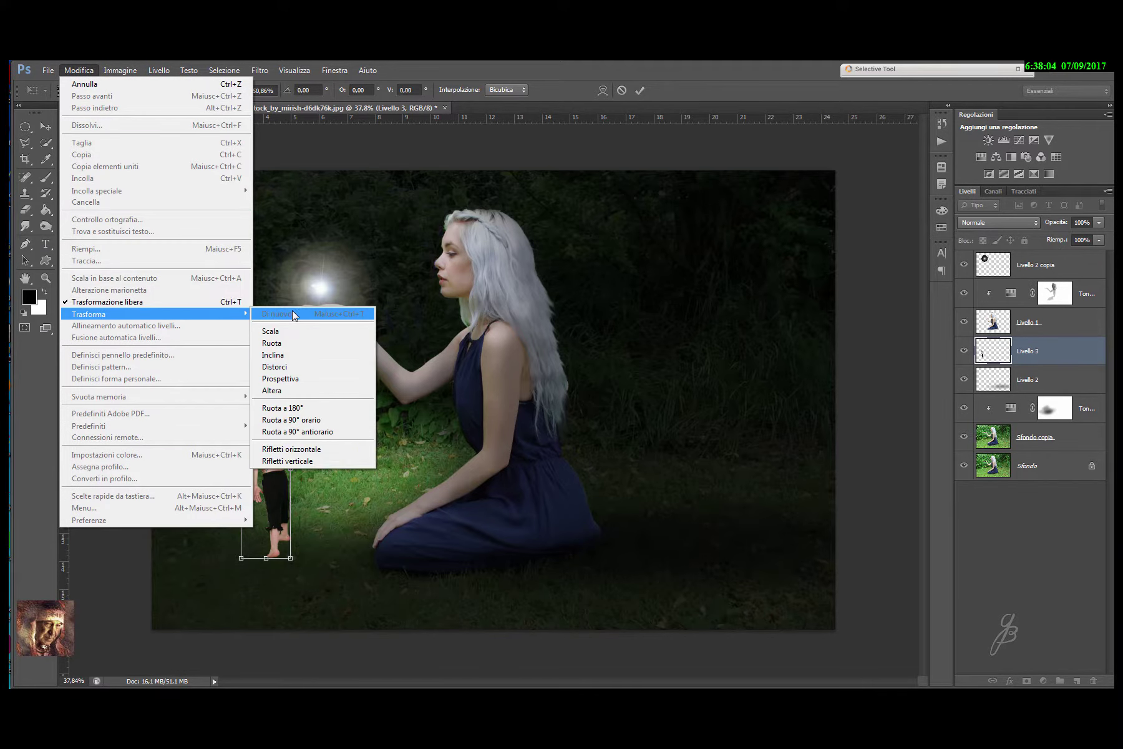
pyautogui.click(291, 445)
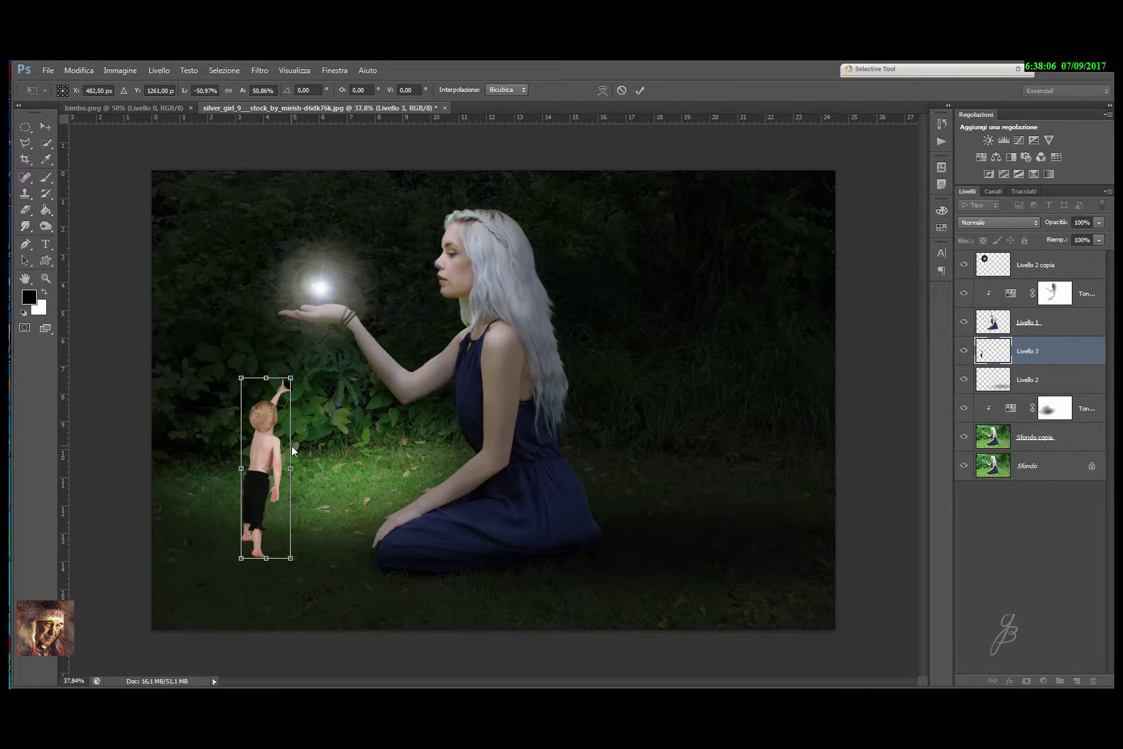
pyautogui.moveTo(267, 460); pyautogui.dragTo(279, 461)
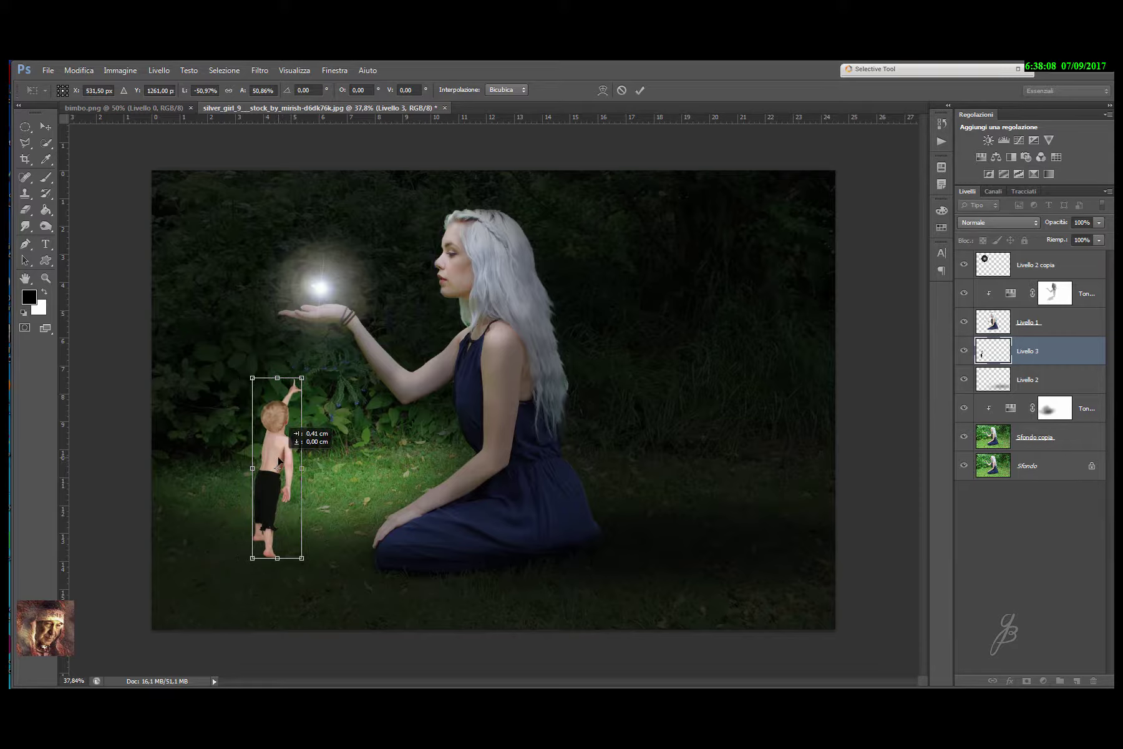
pyautogui.moveTo(292, 407); pyautogui.dragTo(290, 435)
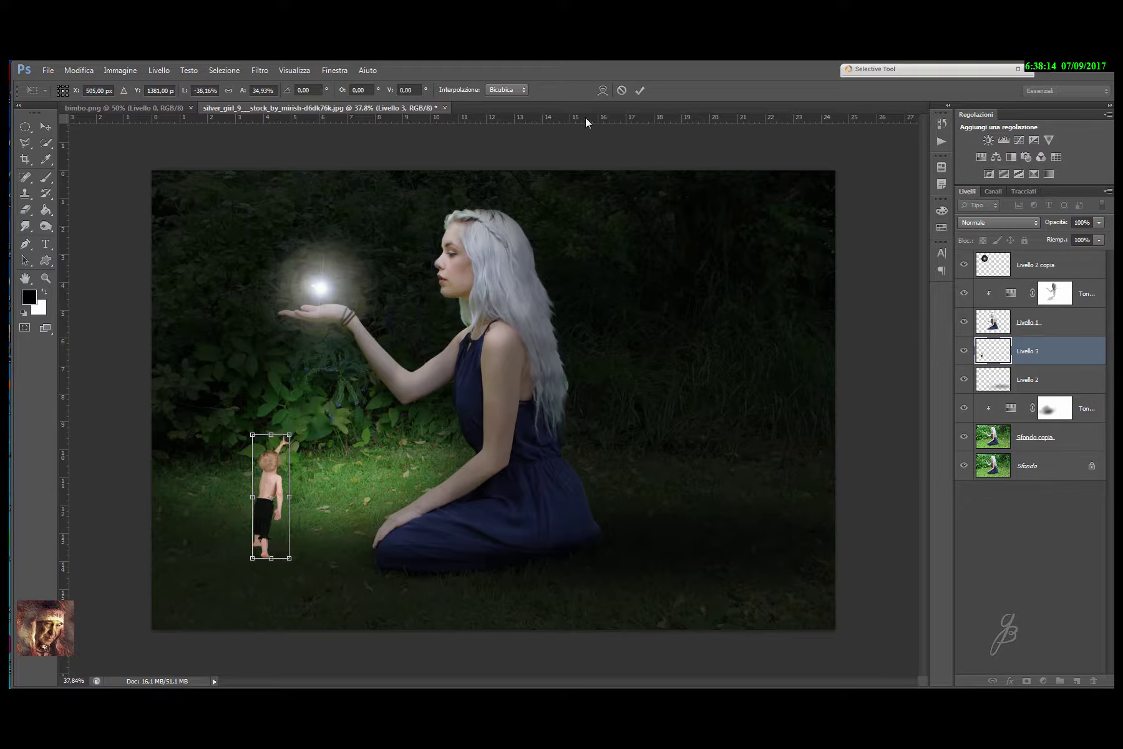
pyautogui.click(638, 91)
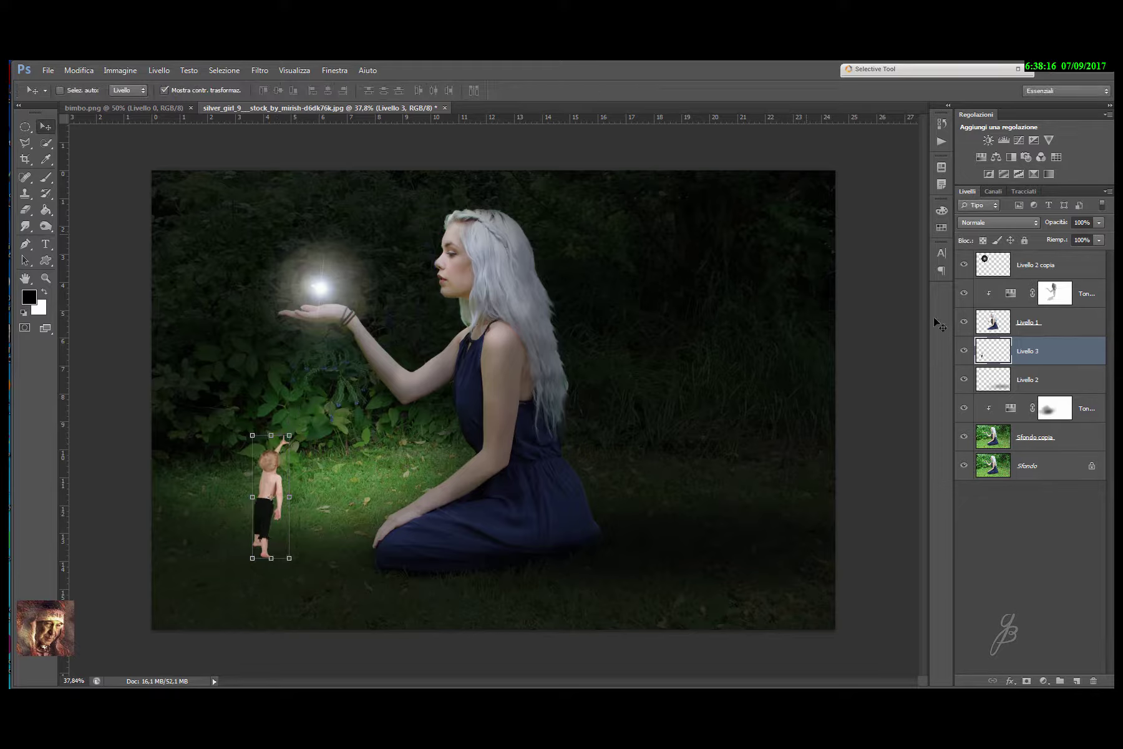
# Add a layer mask to Livello 3 and paint around the boy's feet with a 41 px brush.
pyautogui.click(1026, 681)
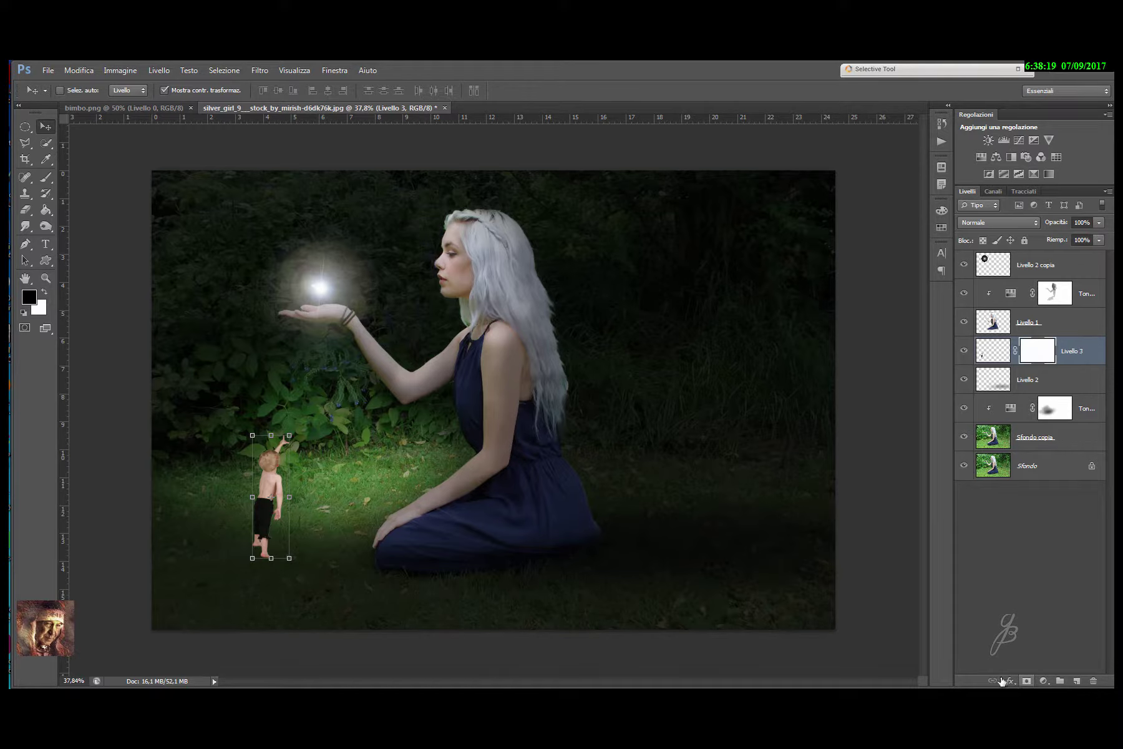
pyautogui.click(47, 179)
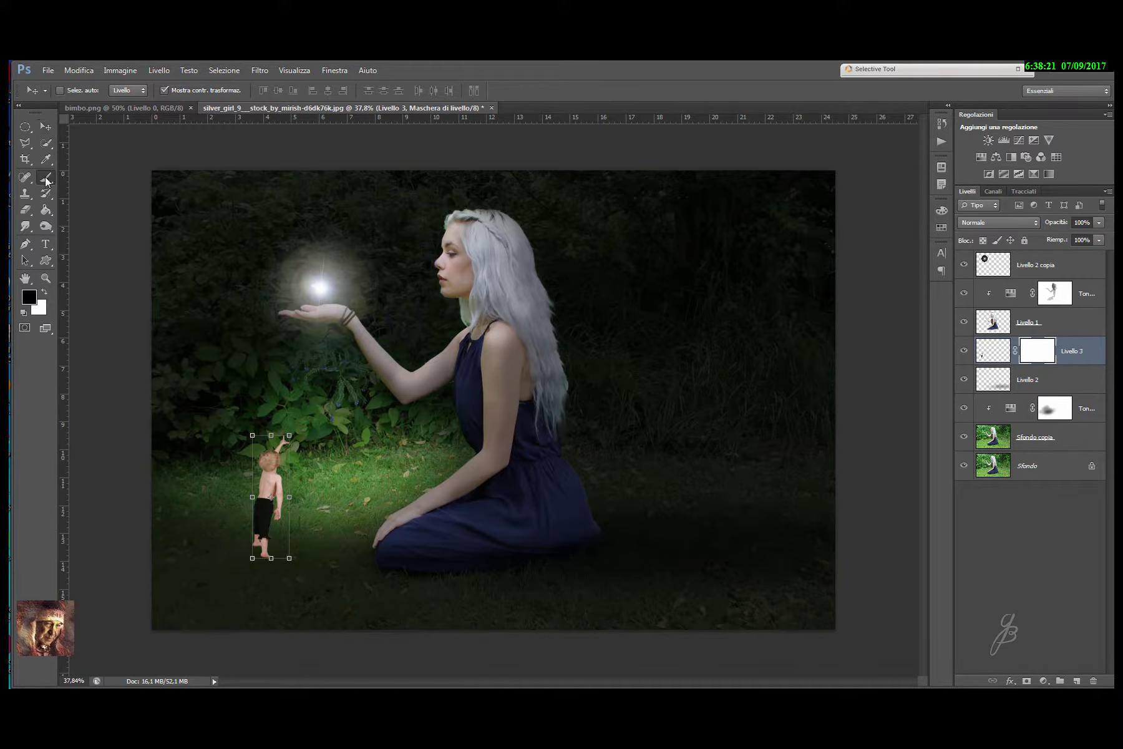
pyautogui.click(75, 91)
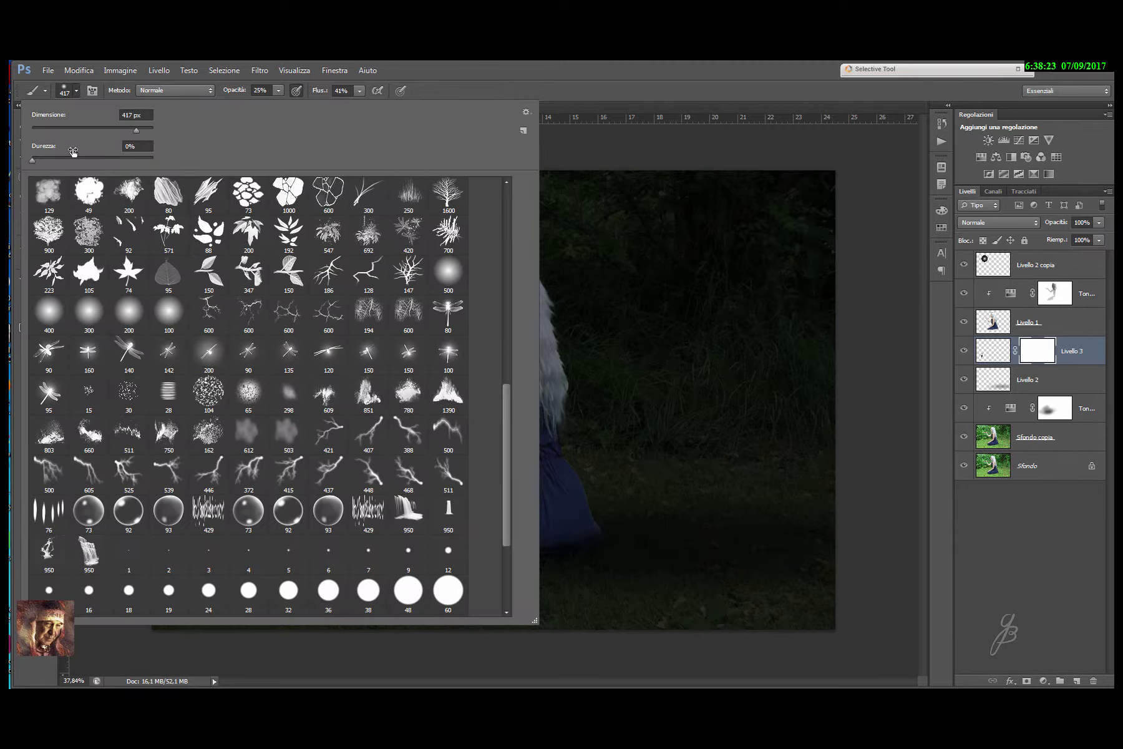
pyautogui.moveTo(138, 133); pyautogui.dragTo(56, 134)
pyautogui.click(520, 65)
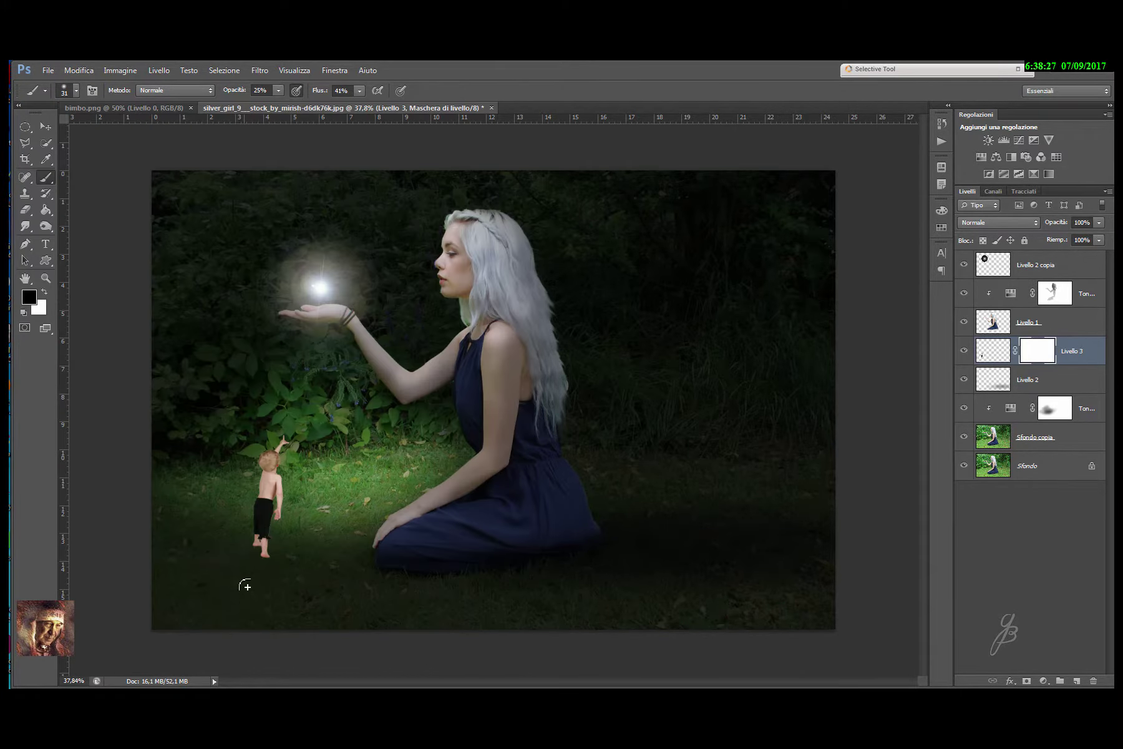
pyautogui.scroll(2, 245, 586)
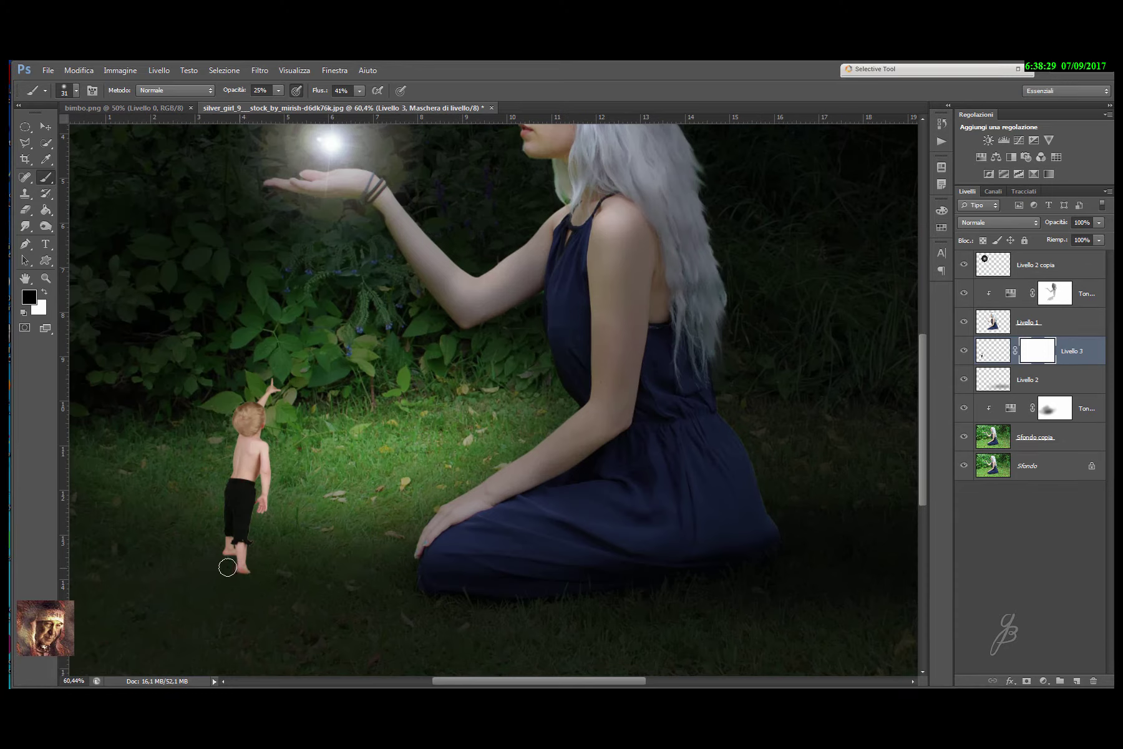
pyautogui.moveTo(227, 566); pyautogui.dragTo(240, 580)
# On a new layer above Livello 2, paint a soft black shadow under the boy's feet.
pyautogui.click(1080, 382)
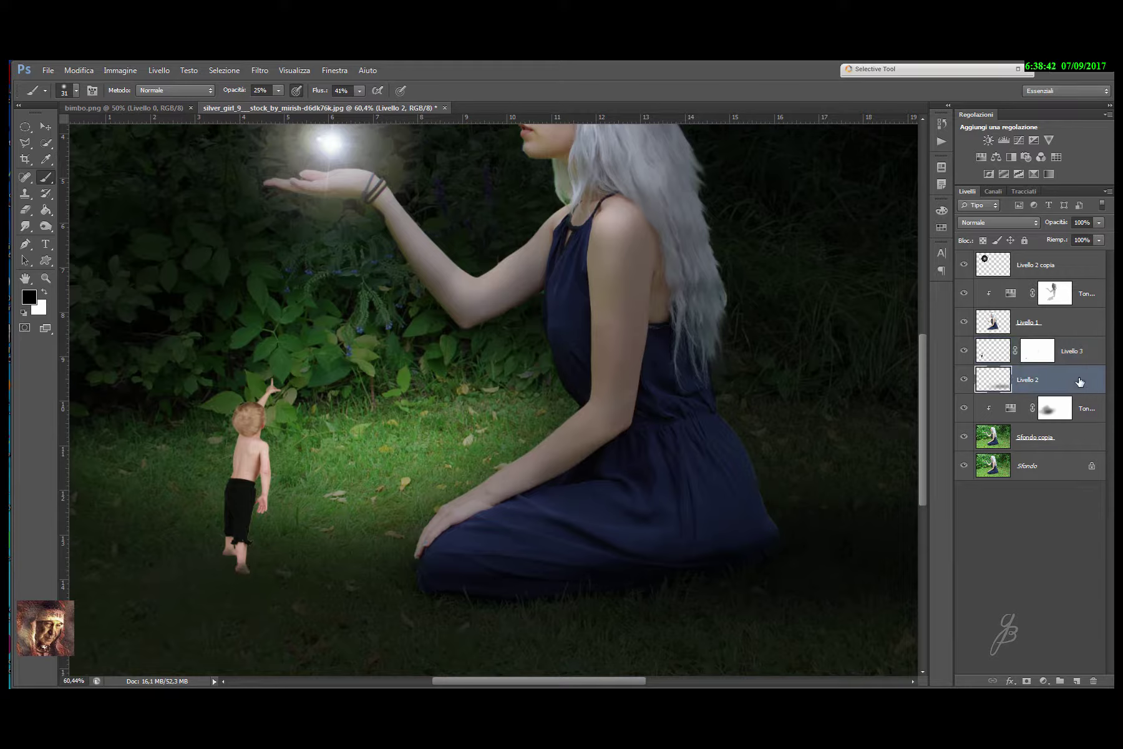
pyautogui.click(1076, 680)
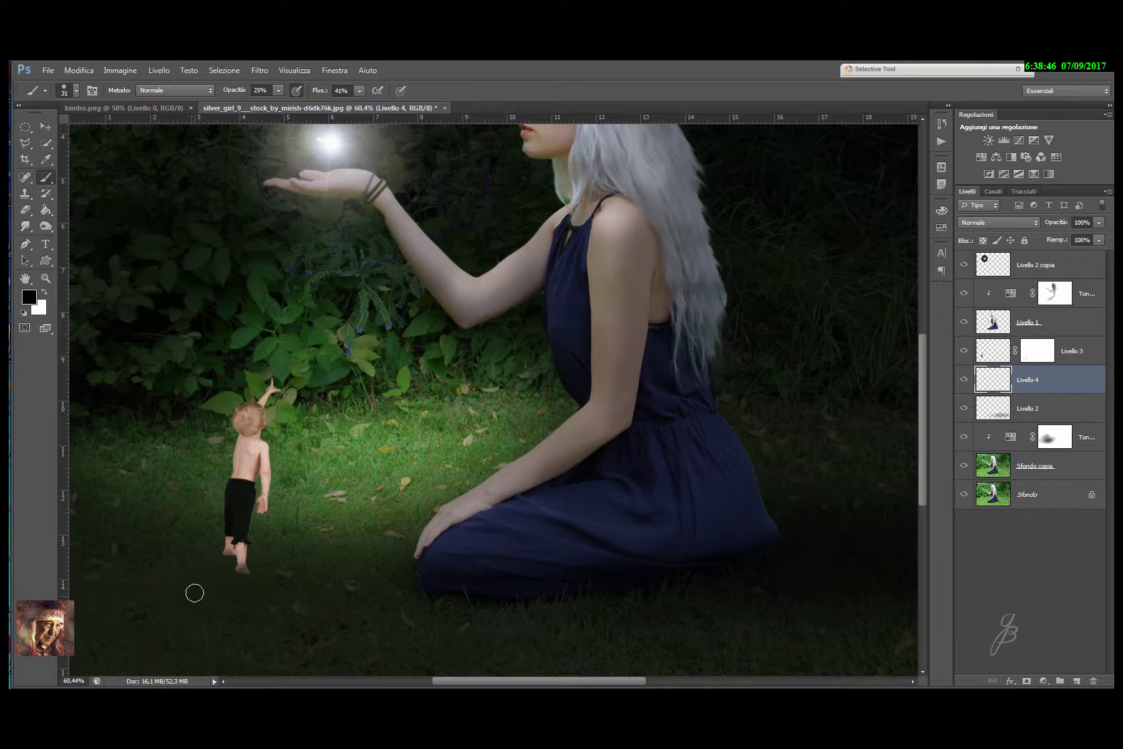
pyautogui.moveTo(238, 562)
pyautogui.mouseDown()
pyautogui.moveTo(208, 584)
pyautogui.moveTo(229, 562)
pyautogui.mouseUp()
pyautogui.moveTo(175, 597); pyautogui.dragTo(225, 538)
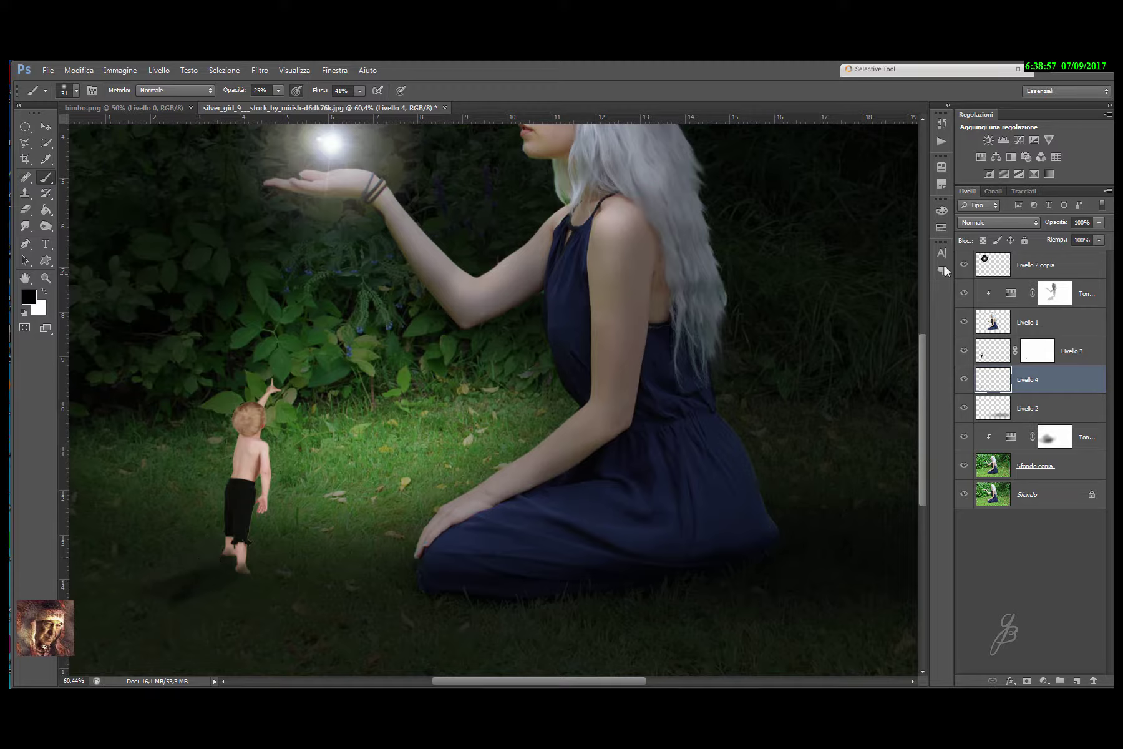
# Add a Hue/Saturation adjustment clipped to Livello 3 with lightness lowered to about -65.
pyautogui.click(1081, 355)
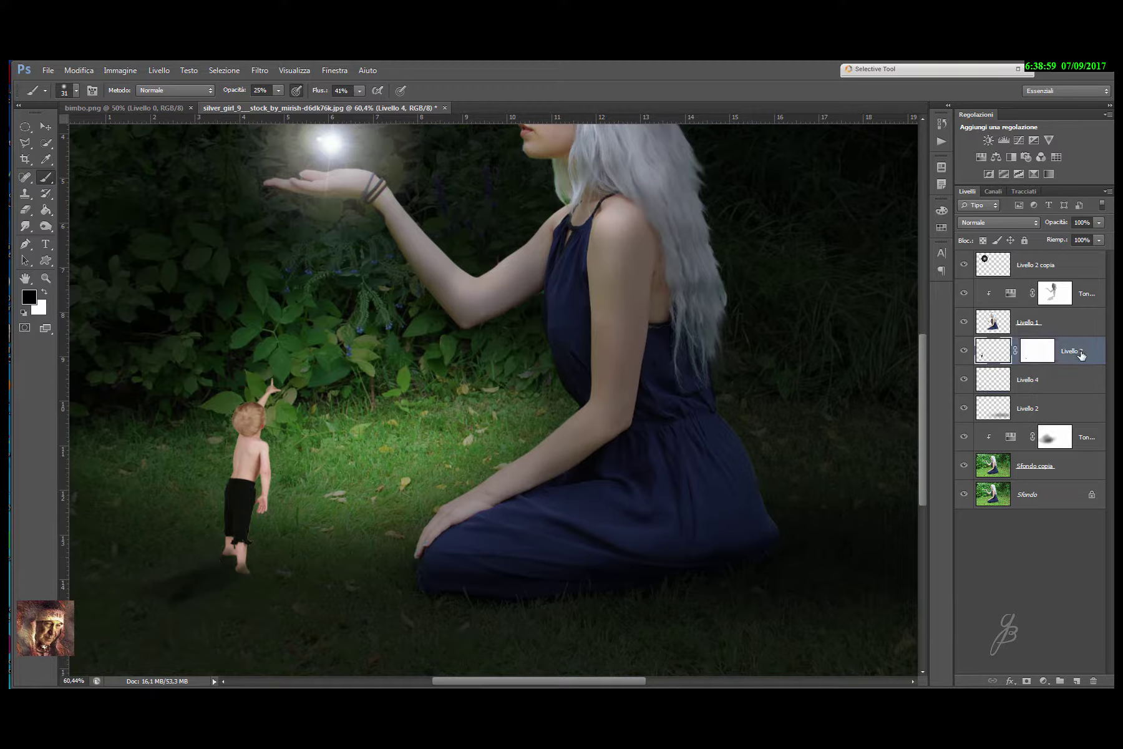
pyautogui.click(1043, 680)
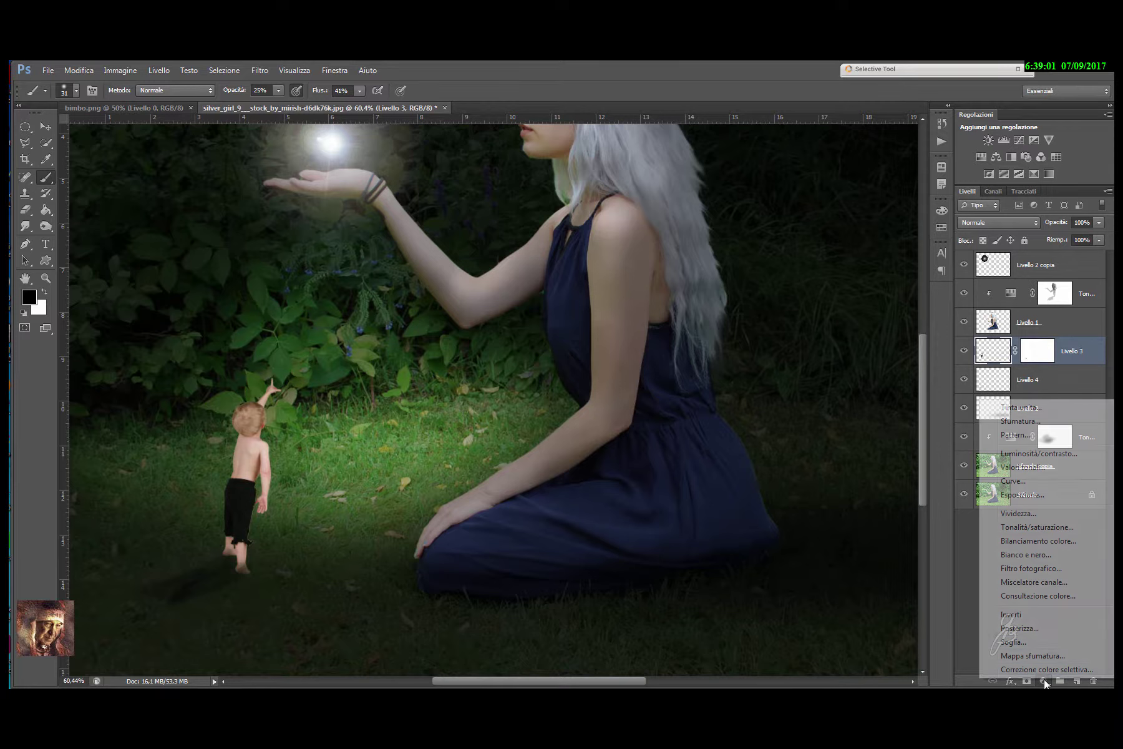
pyautogui.click(1024, 528)
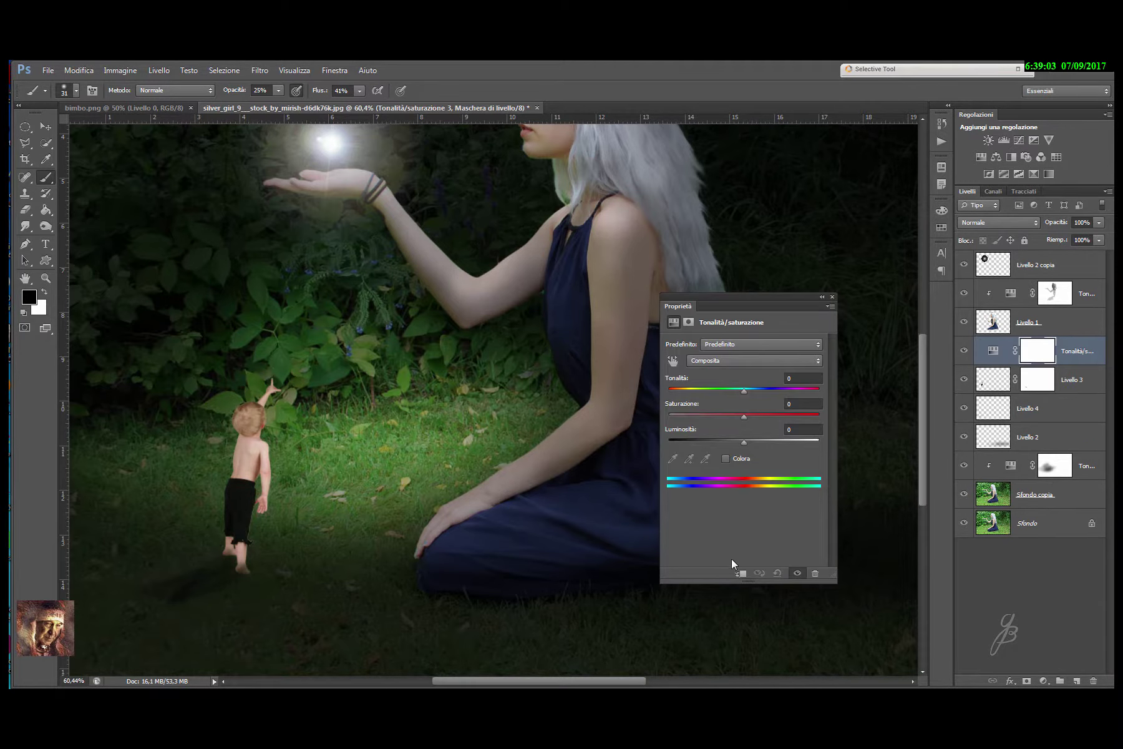
pyautogui.click(741, 573)
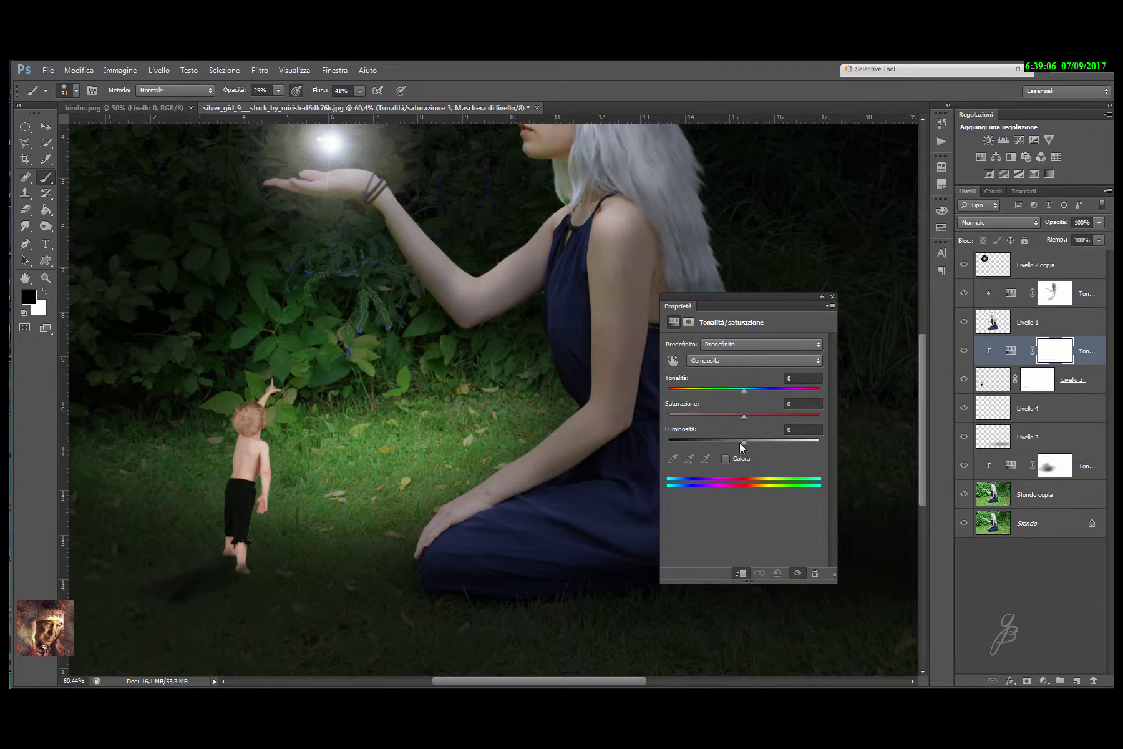
pyautogui.moveTo(743, 441); pyautogui.dragTo(699, 441)
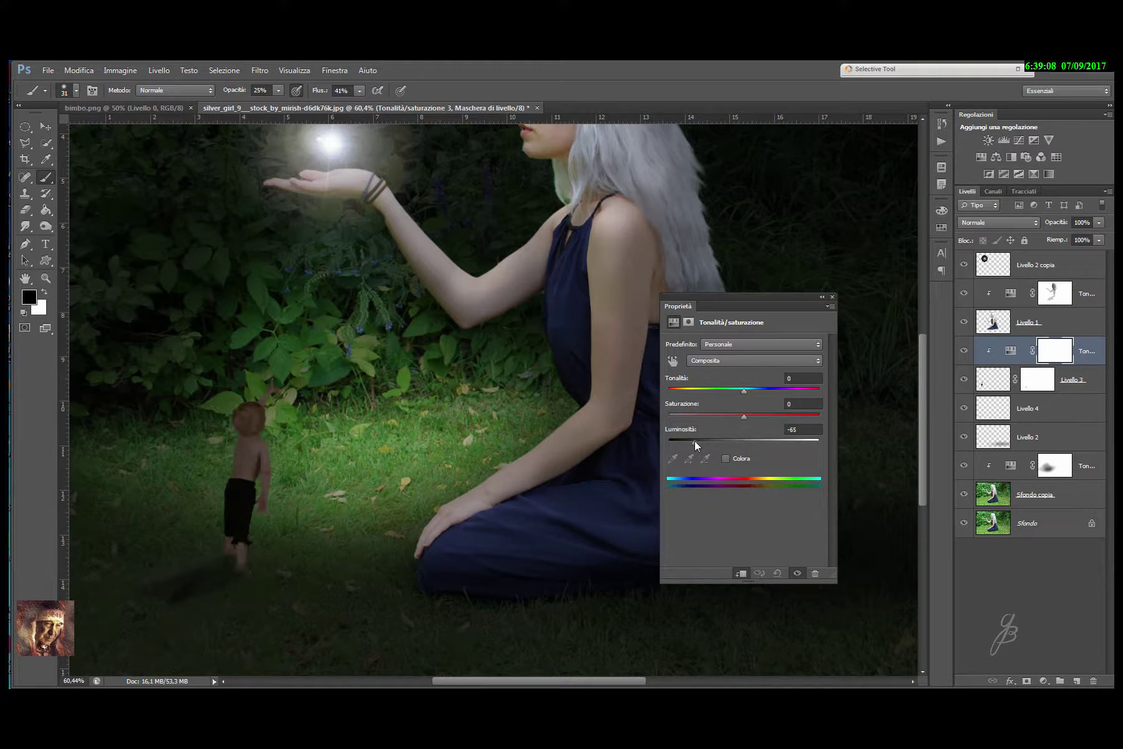
pyautogui.click(832, 297)
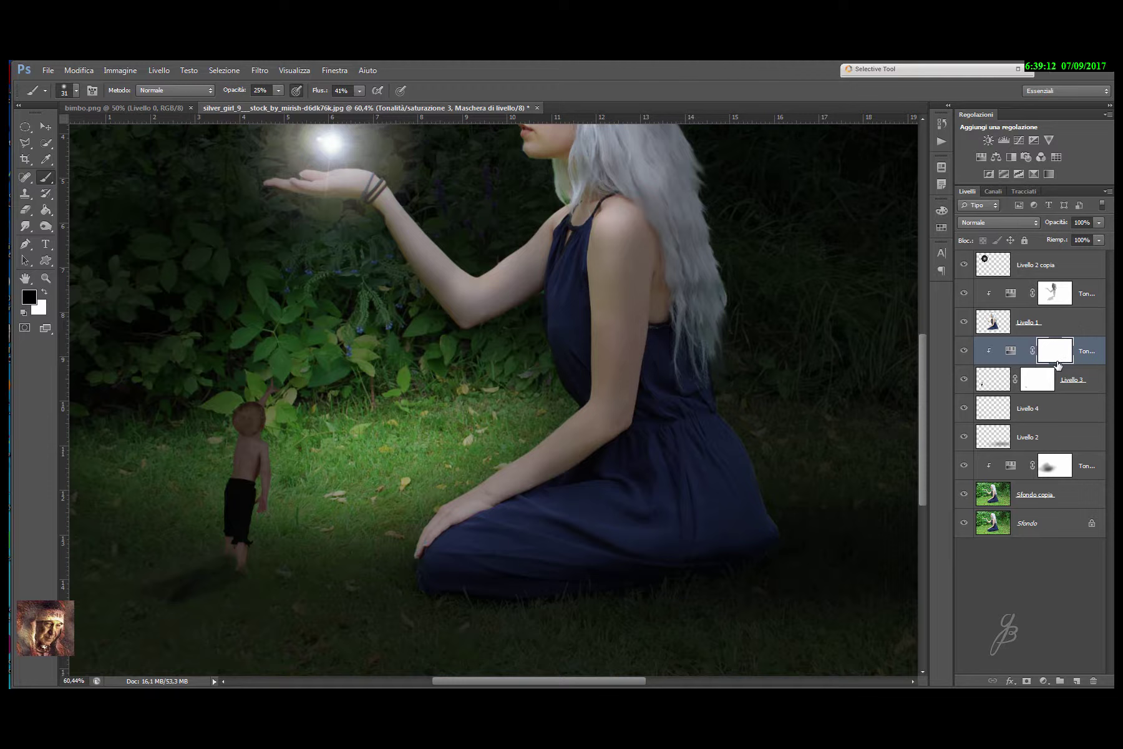
# Brush the boy's raised hand, arm and side back to brightness at 65% opacity.
pyautogui.scroll(3, 266, 384)
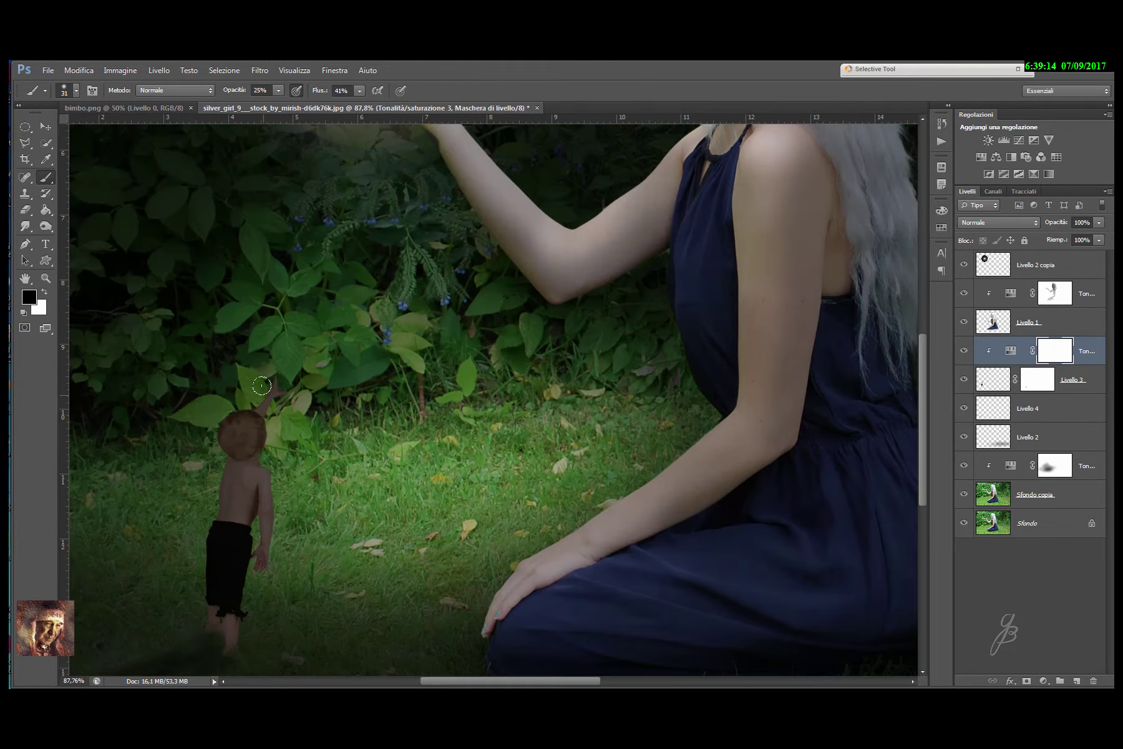
pyautogui.moveTo(269, 393); pyautogui.dragTo(274, 380)
pyautogui.click(278, 90)
pyautogui.moveTo(290, 101); pyautogui.dragTo(304, 101)
pyautogui.moveTo(264, 395)
pyautogui.mouseDown()
pyautogui.moveTo(268, 533)
pyautogui.moveTo(270, 397)
pyautogui.moveTo(232, 408)
pyautogui.moveTo(259, 462)
pyautogui.moveTo(265, 561)
pyautogui.moveTo(269, 524)
pyautogui.mouseUp()
pyautogui.moveTo(269, 456)
pyautogui.mouseDown()
pyautogui.moveTo(277, 475)
pyautogui.moveTo(259, 382)
pyautogui.moveTo(261, 393)
pyautogui.moveTo(293, 370)
pyautogui.mouseUp()
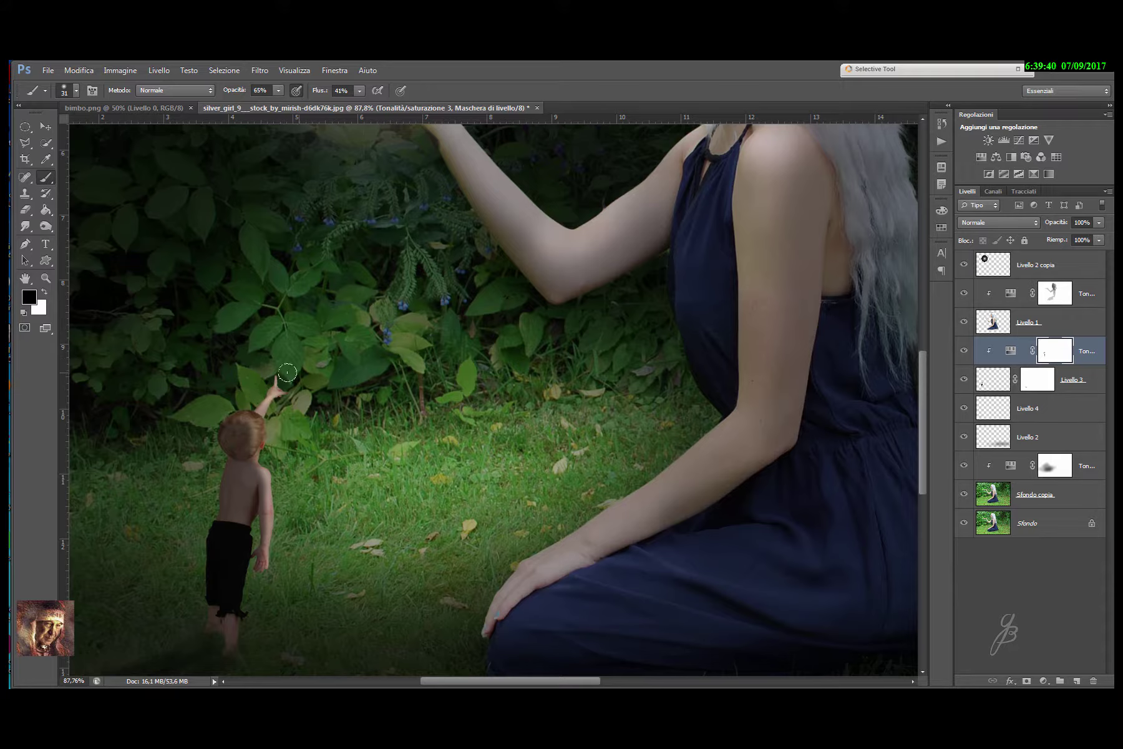
# Duplicate the Livello 2 copia orb glow layer.
pyautogui.click(1092, 266)
pyautogui.moveTo(1087, 262); pyautogui.dragTo(1076, 680)
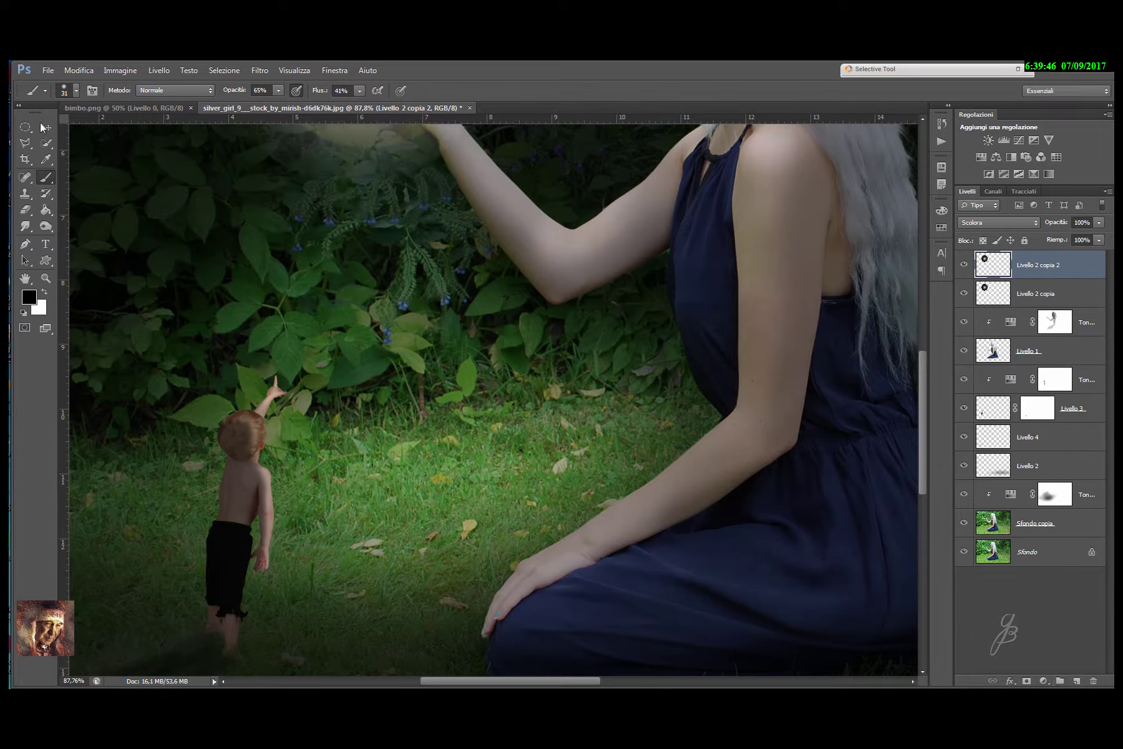
pyautogui.click(37, 125)
pyautogui.scroll(-1, 244, 259)
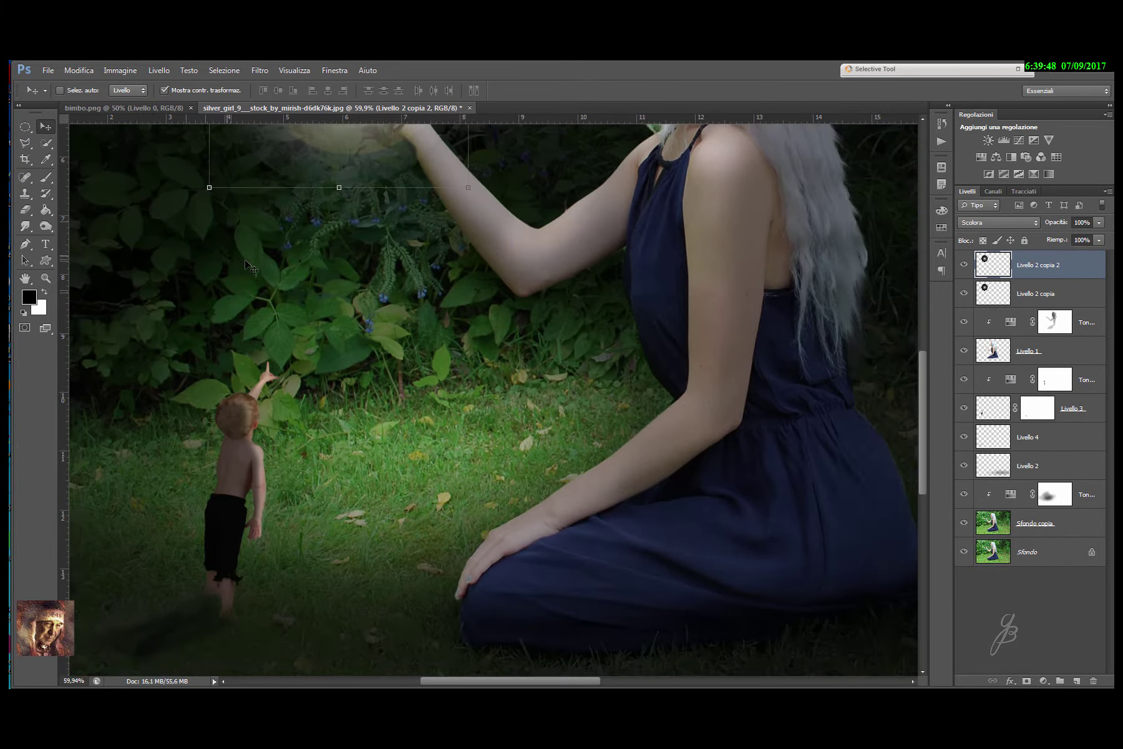
pyautogui.scroll(-1, 244, 259)
# Shrink the glow copy to about 28% and place it on the boy's raised hand.
pyautogui.hotkey('ctrl', 't')
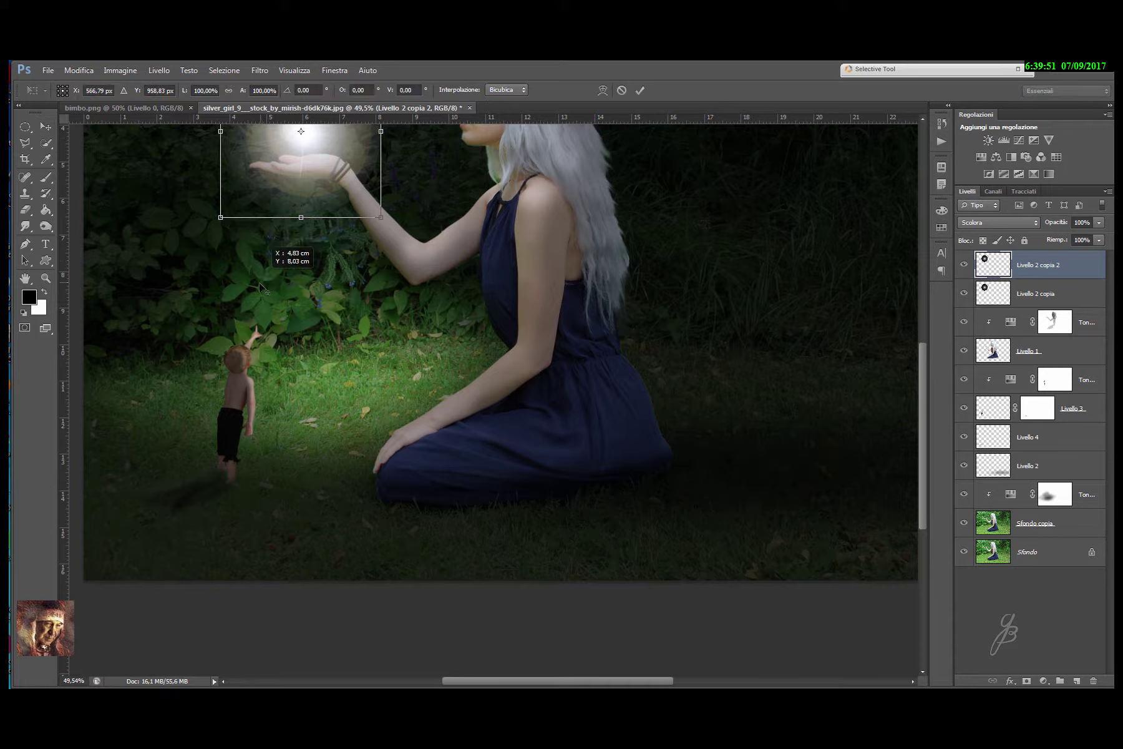
pyautogui.moveTo(338, 142); pyautogui.dragTo(294, 321)
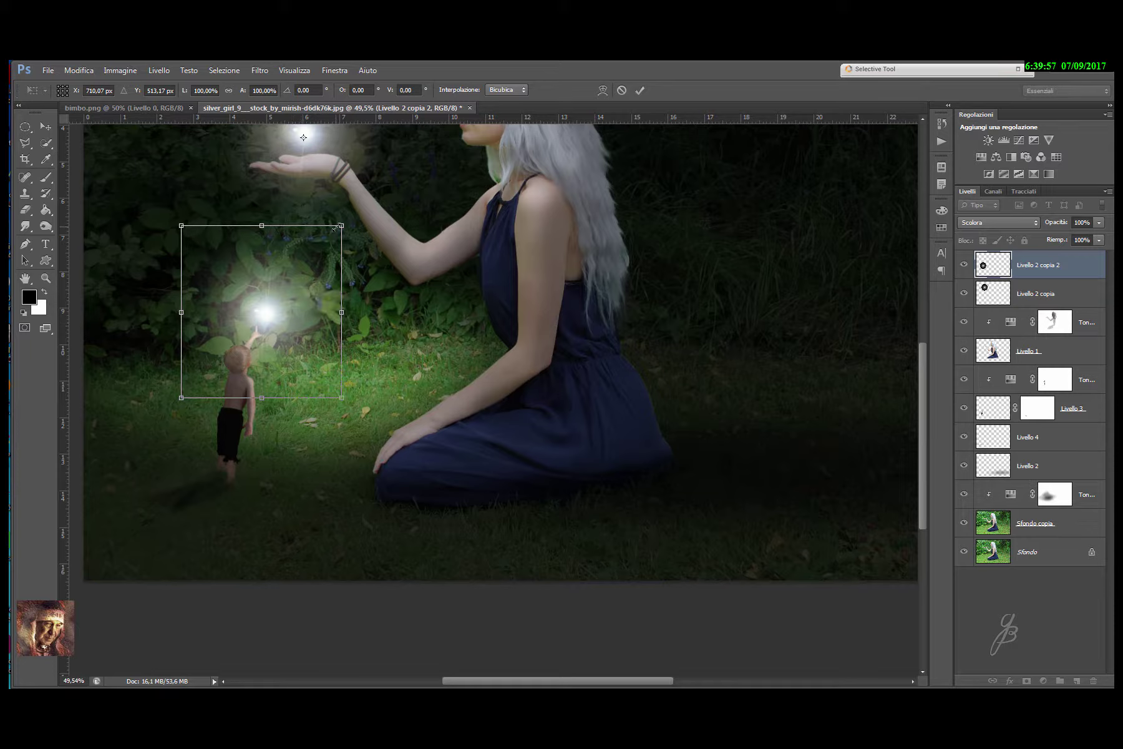
pyautogui.moveTo(341, 225); pyautogui.dragTo(206, 331)
pyautogui.moveTo(203, 378); pyautogui.dragTo(261, 324)
pyautogui.scroll(-2, 260, 324)
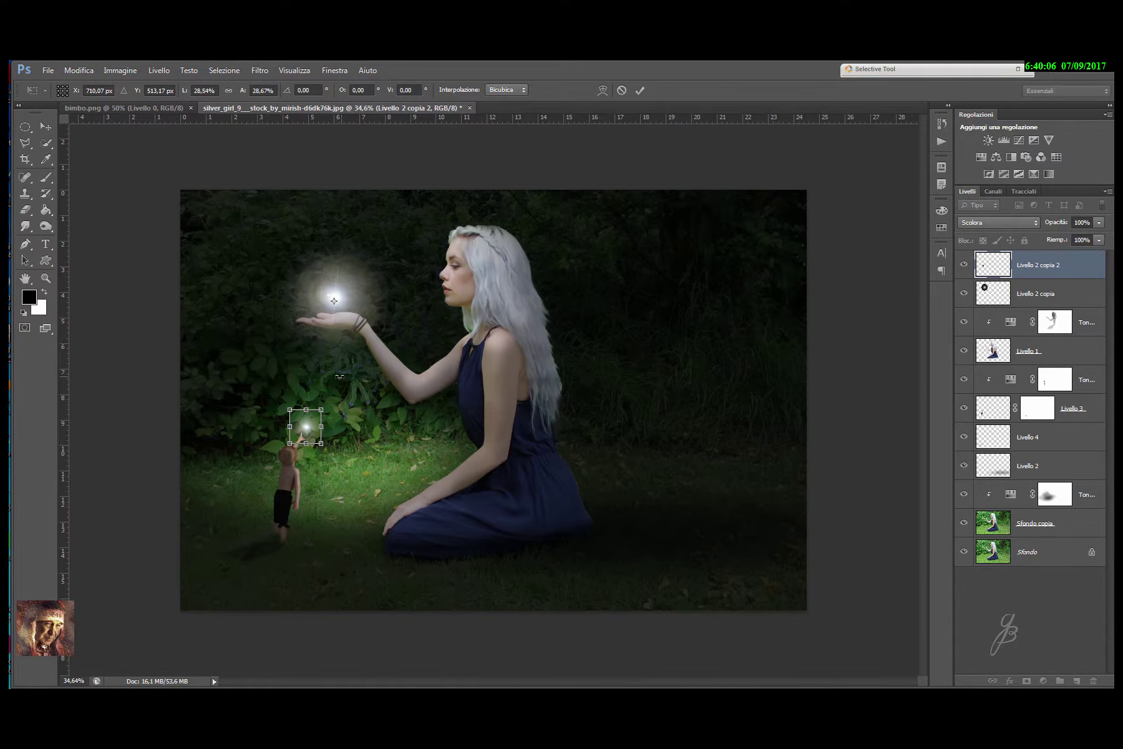
pyautogui.scroll(-1, 261, 324)
pyautogui.scroll(-1, 260, 323)
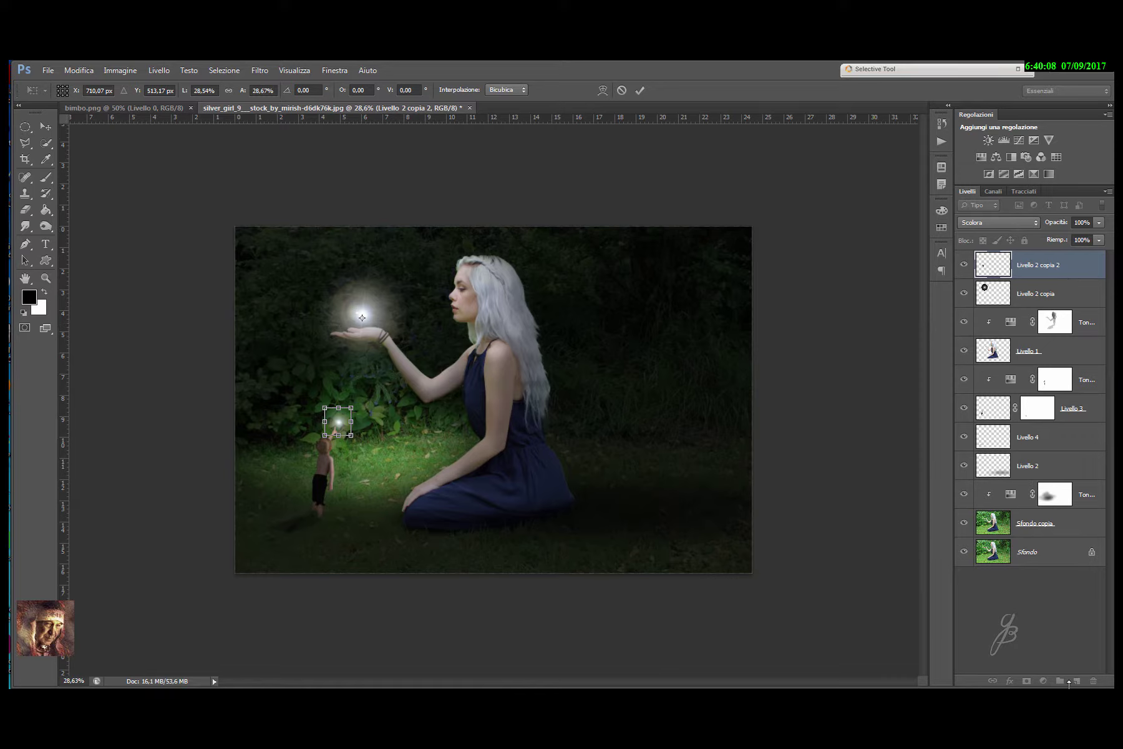
pyautogui.click(639, 92)
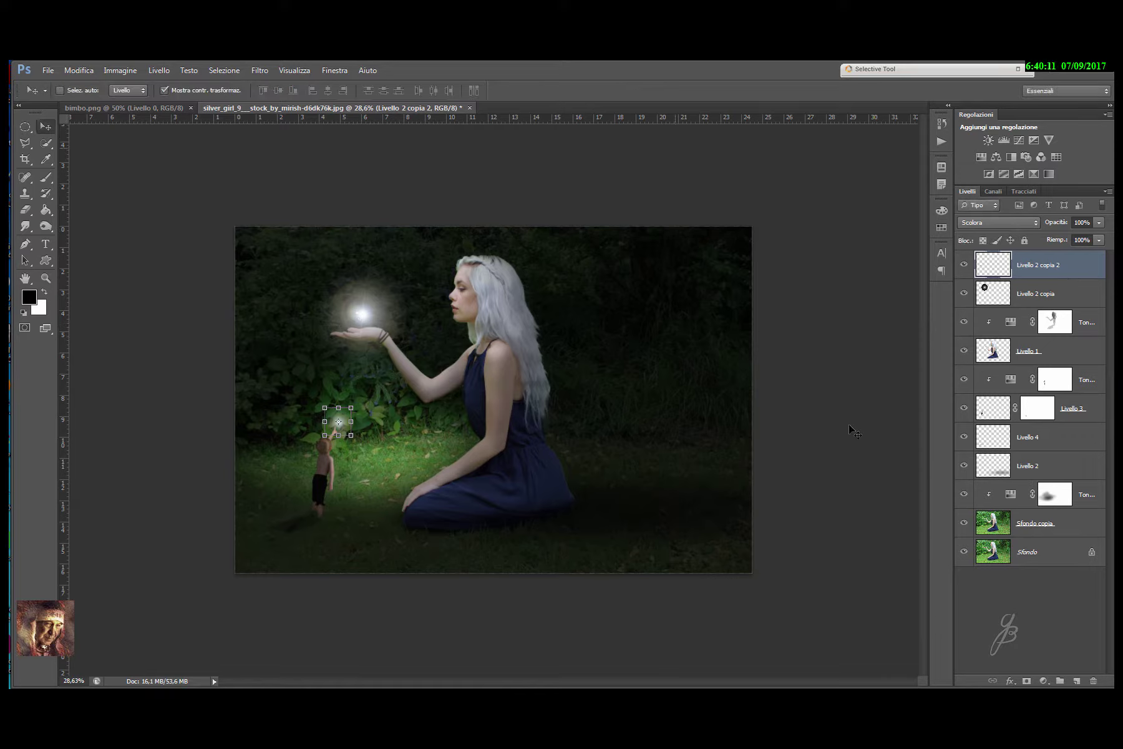
# Add a Solid Color fill layer in dark navy #010b52.
pyautogui.click(1042, 680)
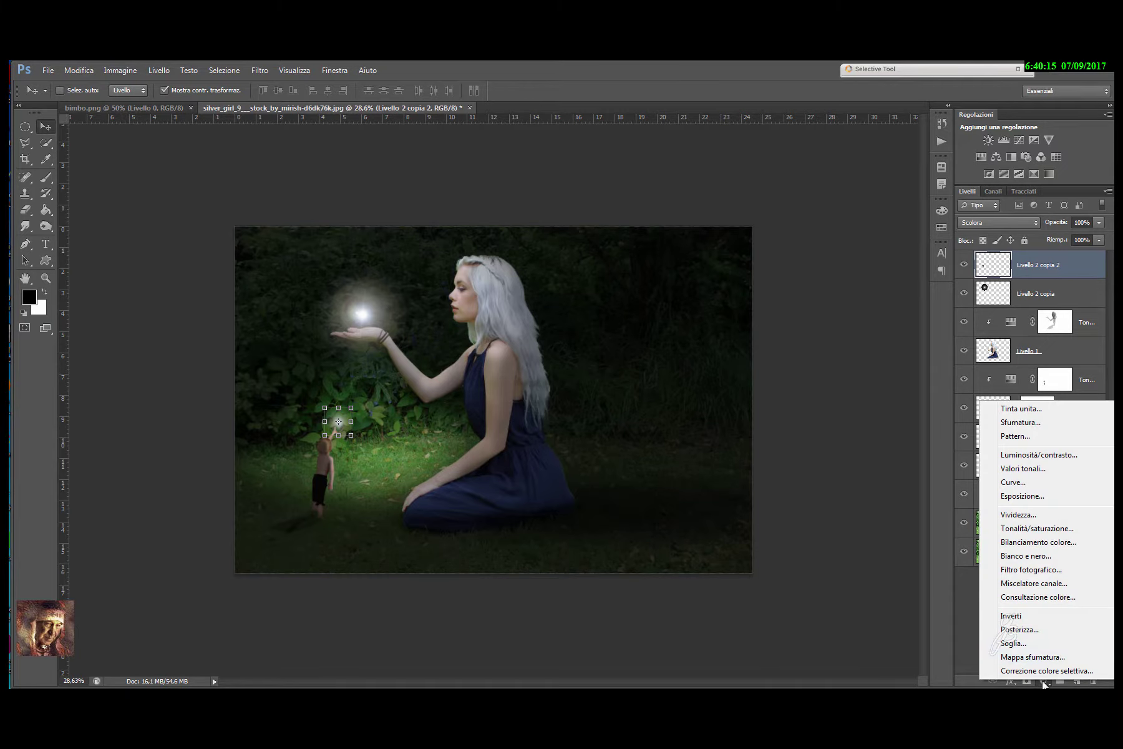
pyautogui.click(1021, 408)
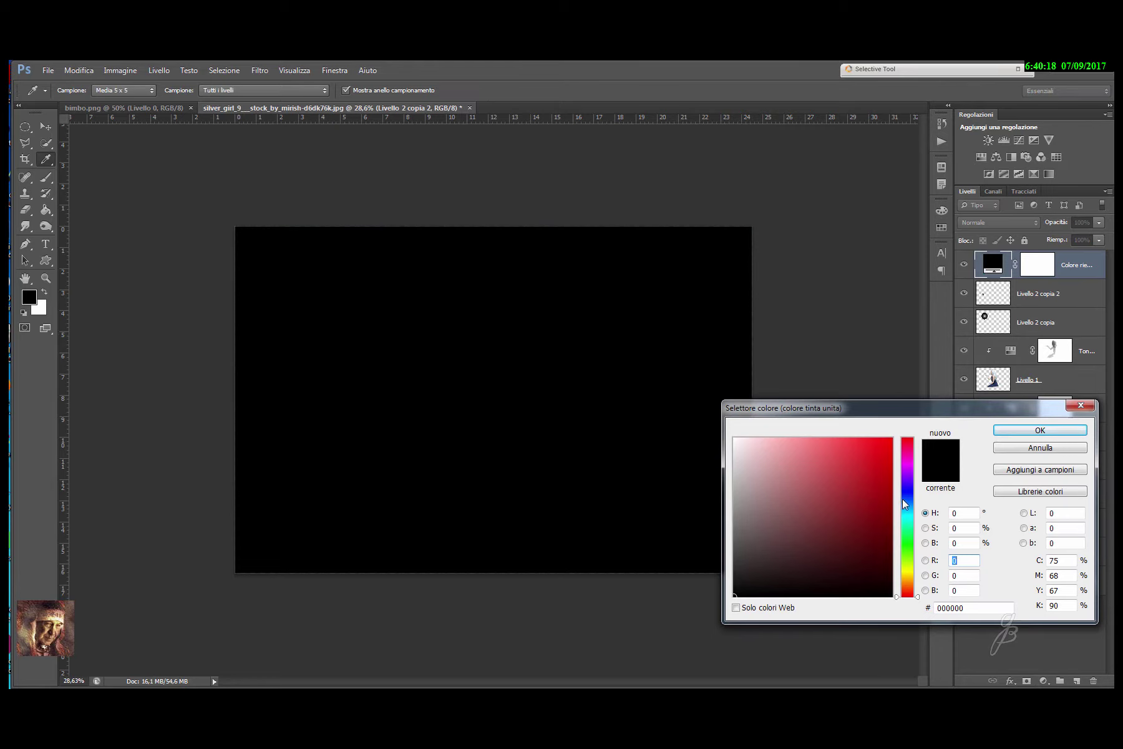
pyautogui.click(908, 494)
pyautogui.moveTo(888, 521); pyautogui.dragTo(890, 546)
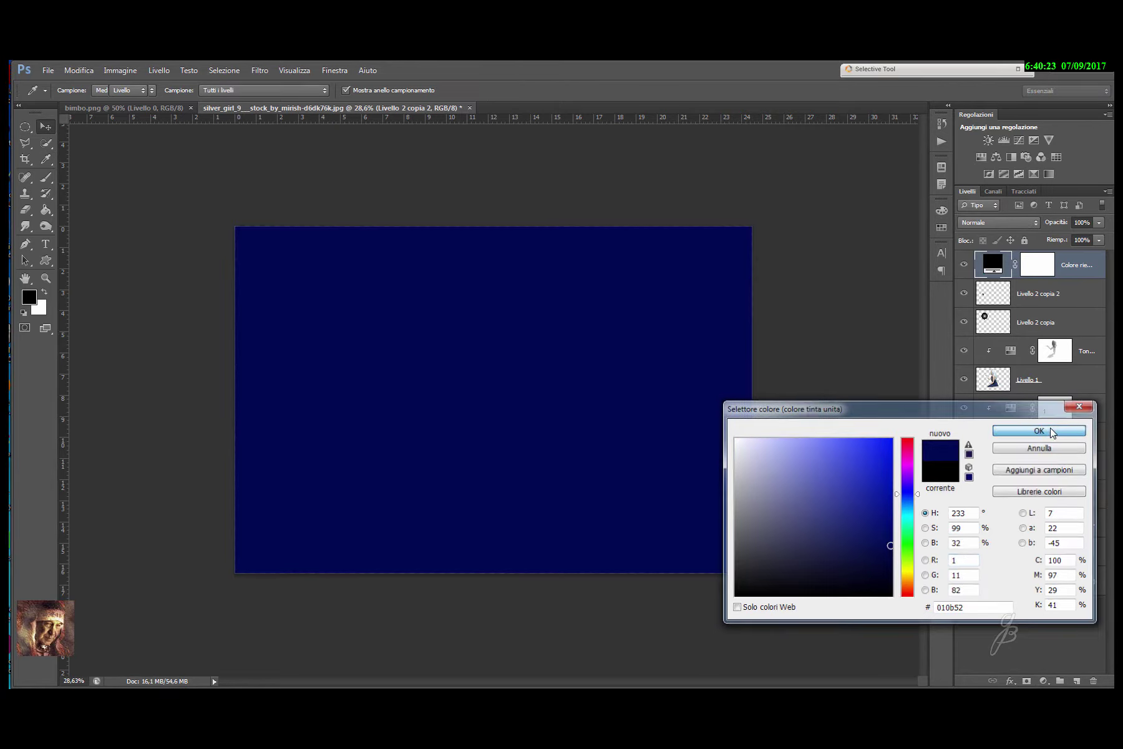
pyautogui.click(1048, 430)
# Blend the navy fill as Luce soffusa and target its layer mask.
pyautogui.press('v')
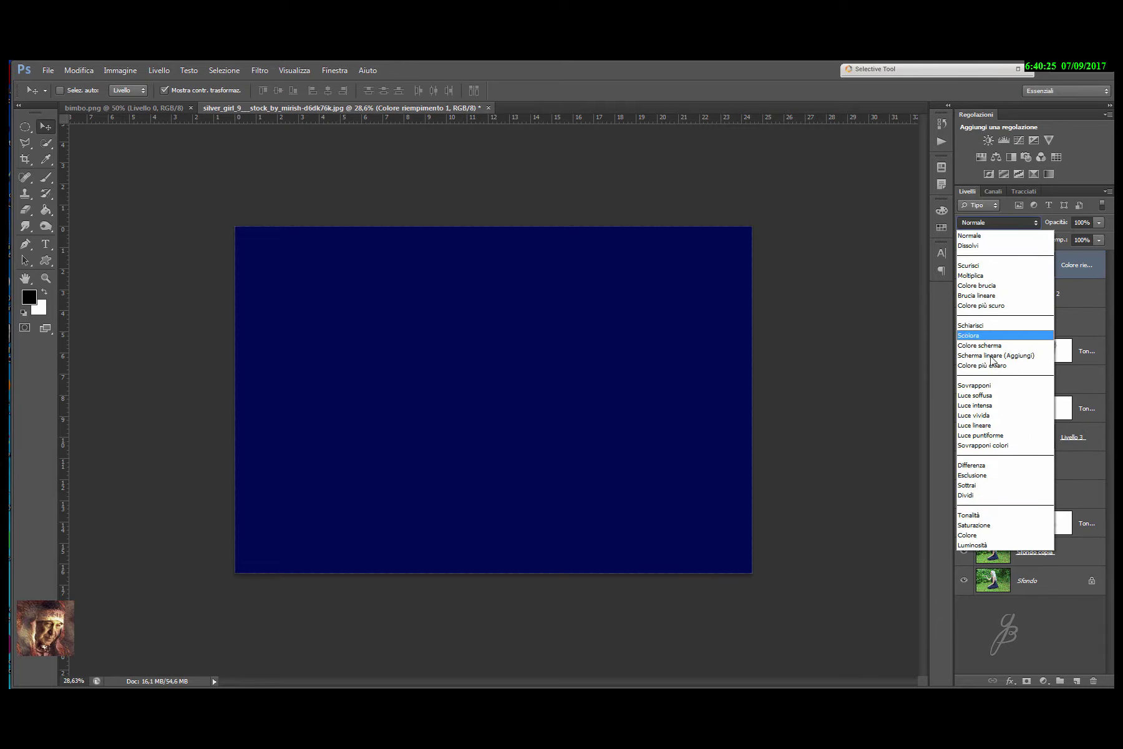
pyautogui.click(976, 395)
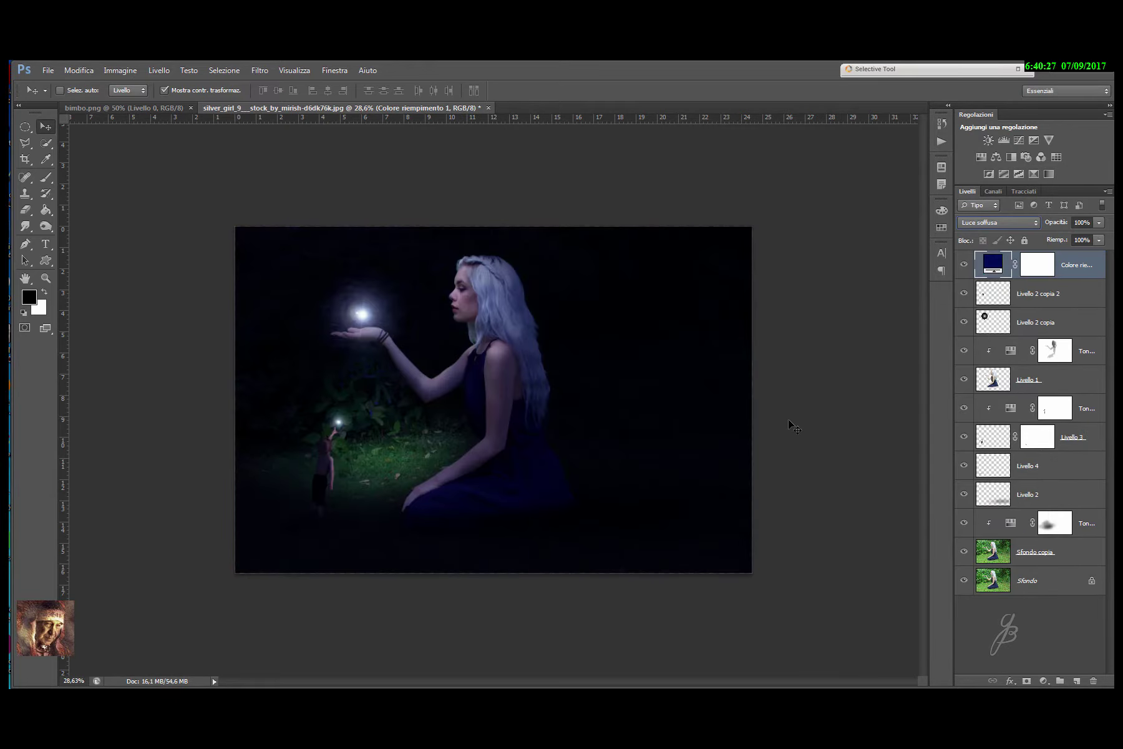
pyautogui.click(1035, 267)
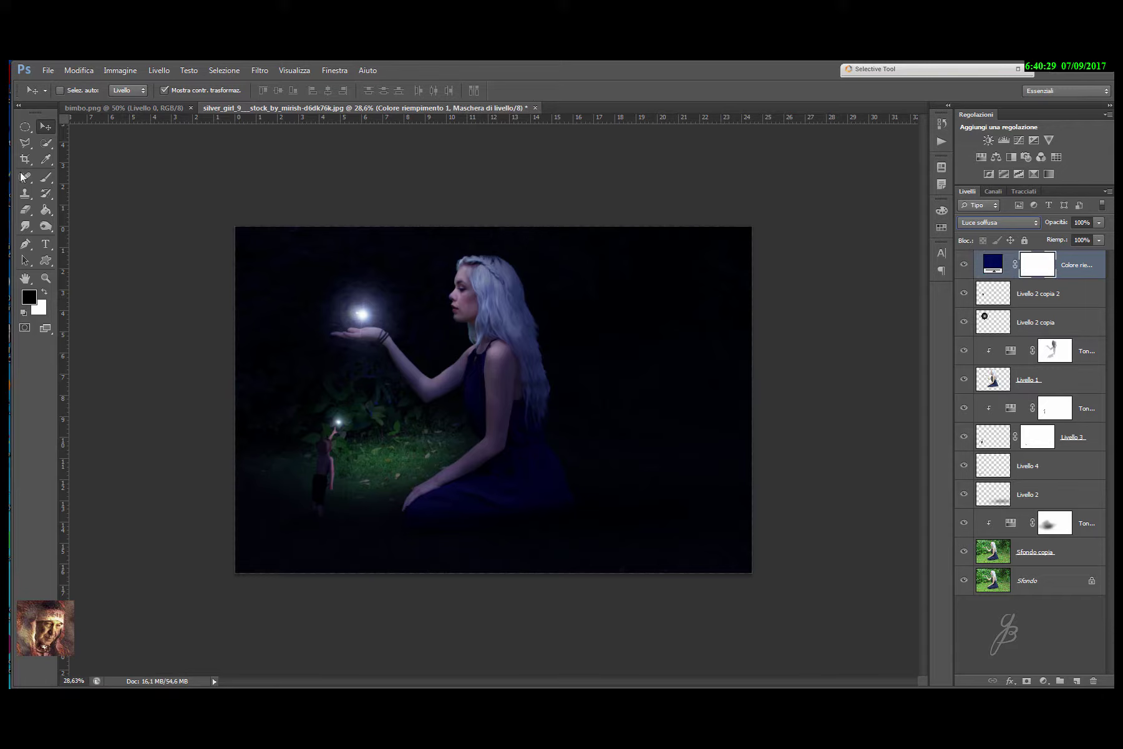
# Set up the Brush tool at about 411 px with 100% opacity and 100% flow.
pyautogui.click(47, 179)
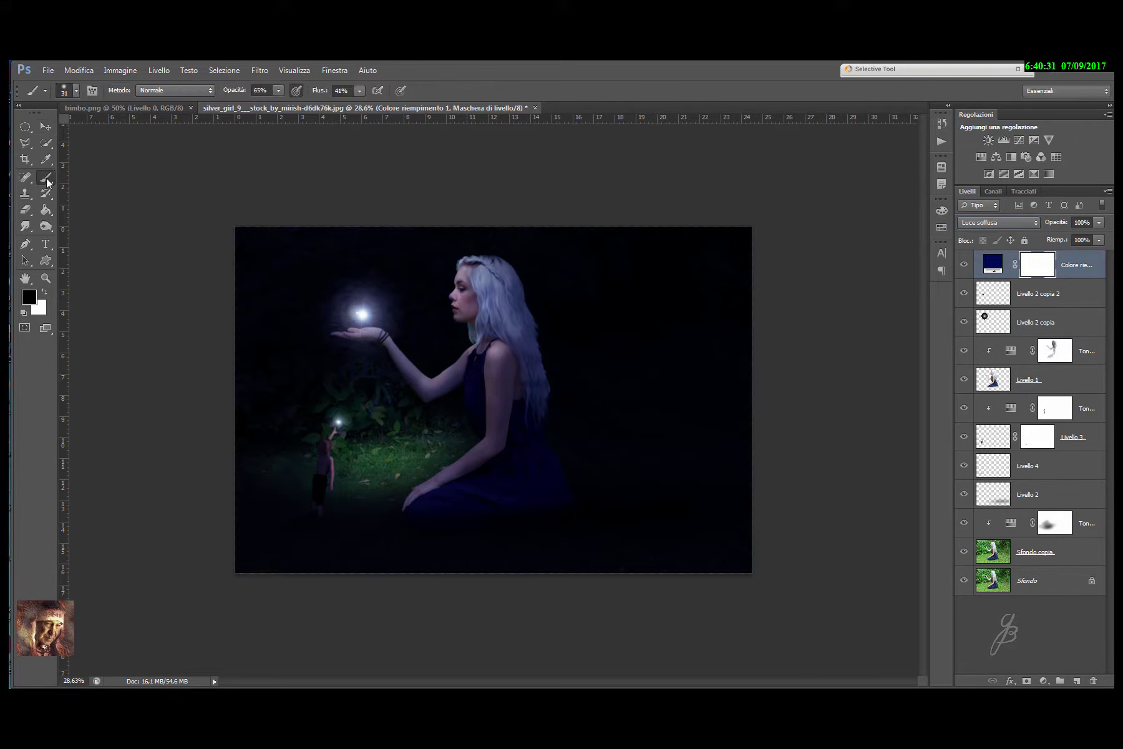
pyautogui.click(74, 91)
pyautogui.moveTo(96, 127); pyautogui.dragTo(123, 126)
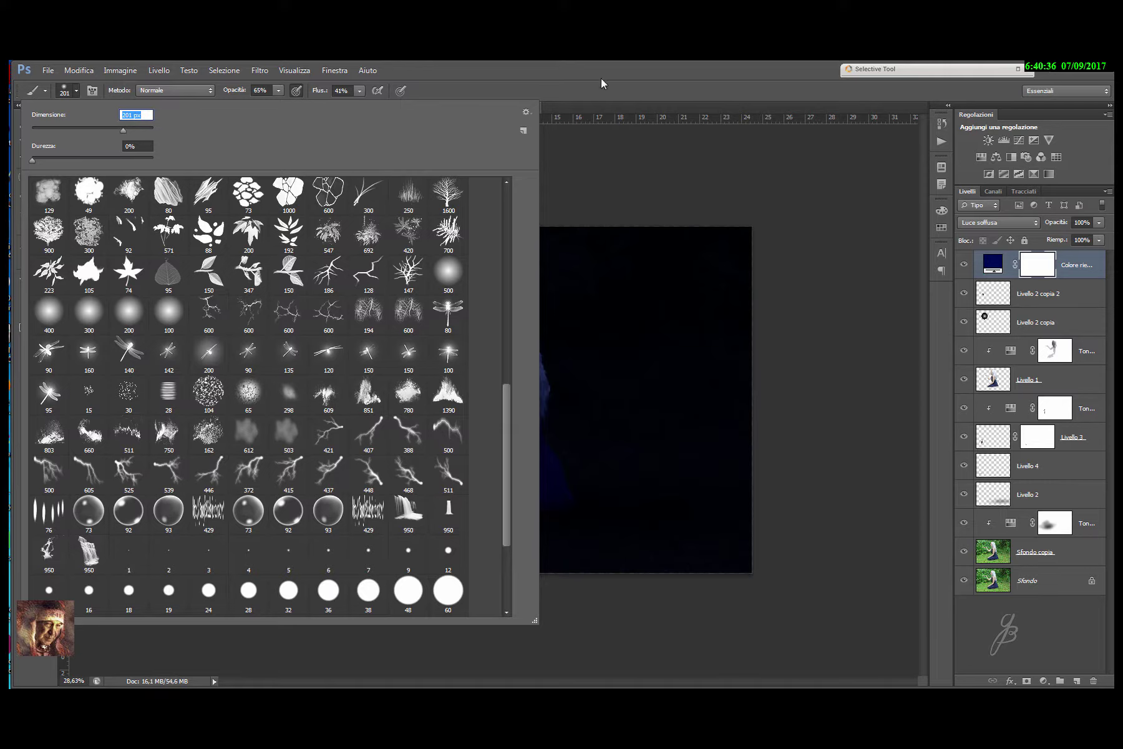
pyautogui.moveTo(135, 132); pyautogui.dragTo(139, 131)
pyautogui.click(464, 73)
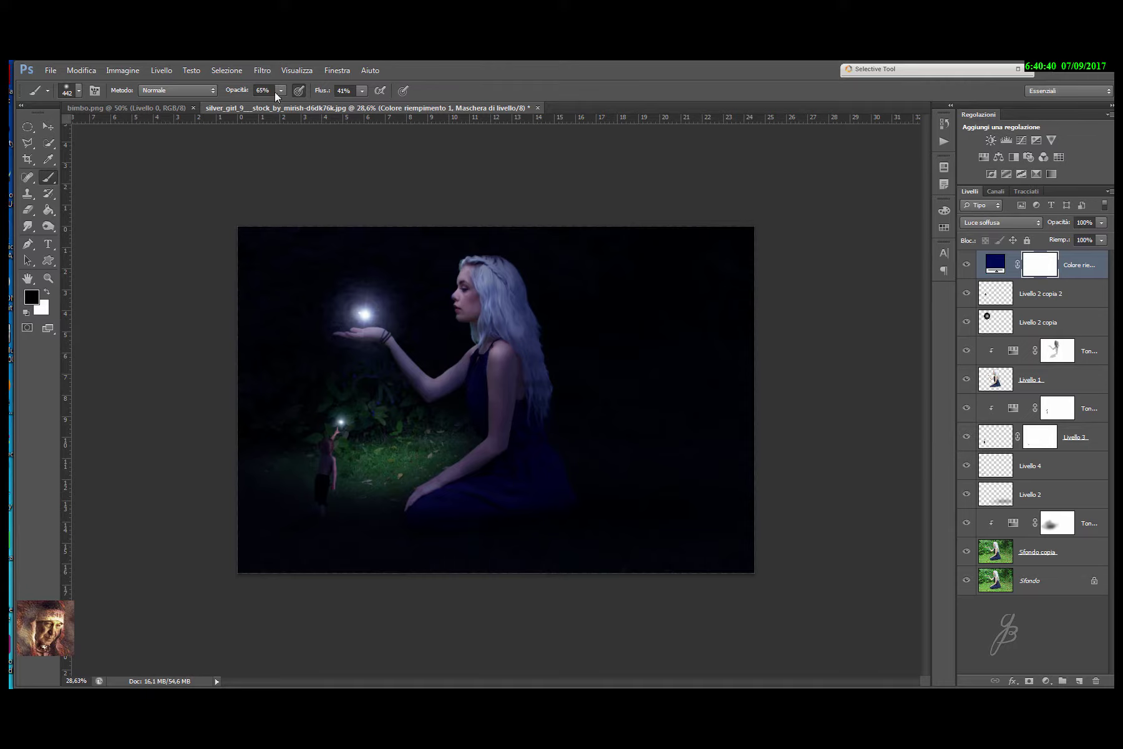
pyautogui.click(280, 91)
pyautogui.moveTo(282, 107); pyautogui.dragTo(412, 107)
pyautogui.click(363, 93)
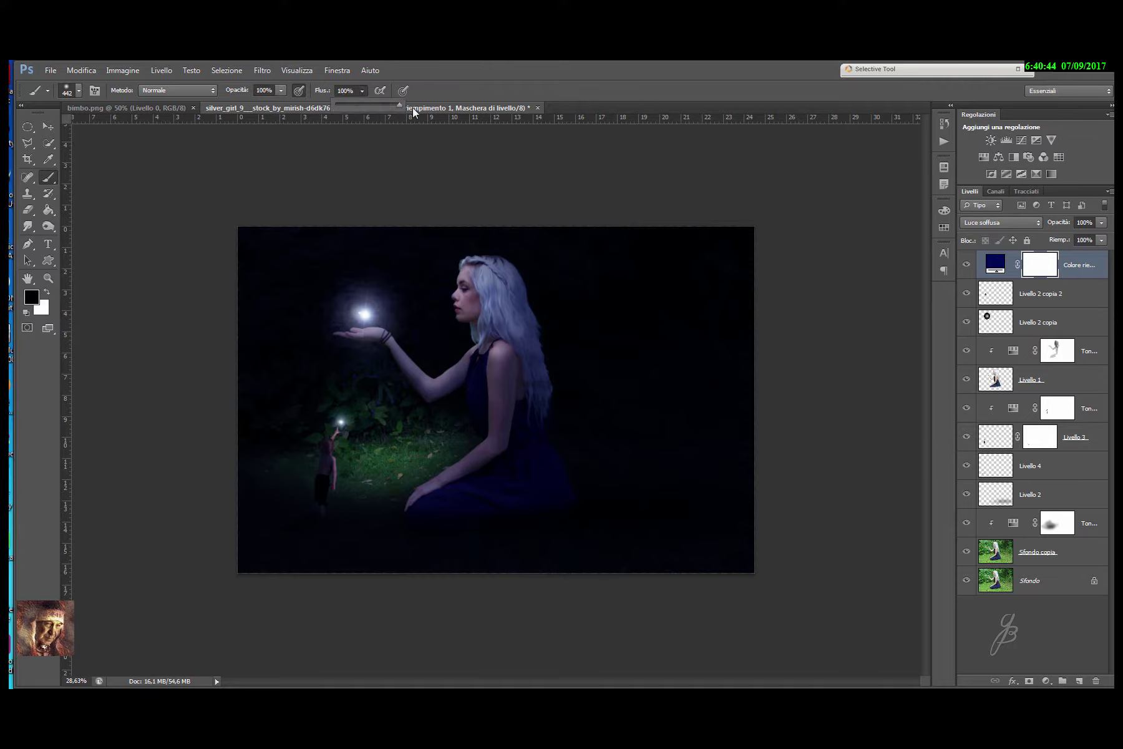
# Paint black on the navy fill's mask to reveal the orb glow and lit foliage around the boy.
pyautogui.click(300, 297)
pyautogui.click(315, 273)
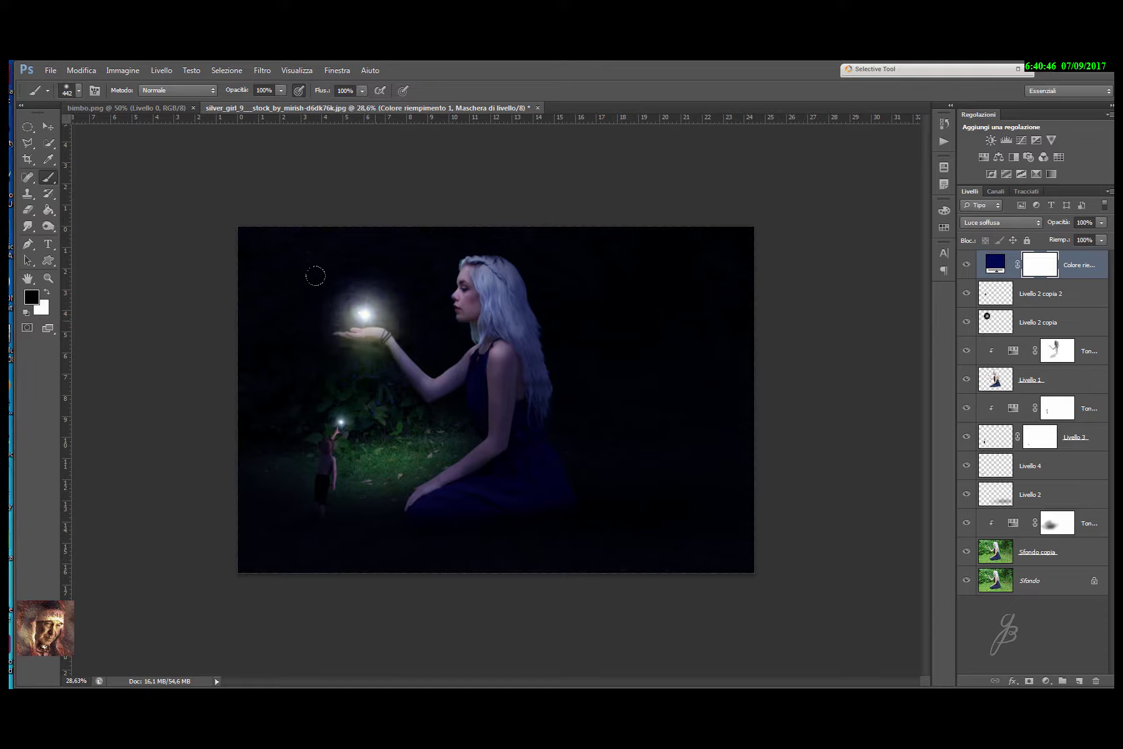
pyautogui.click(288, 326)
pyautogui.click(291, 351)
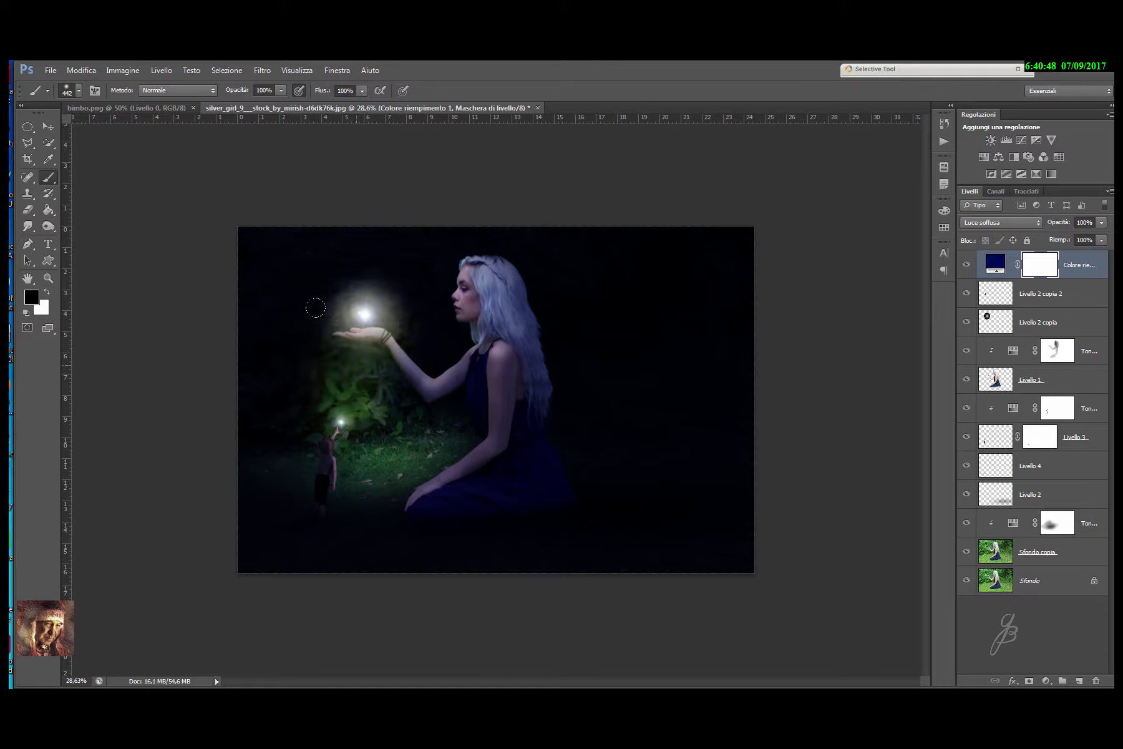
pyautogui.click(247, 379)
pyautogui.click(346, 367)
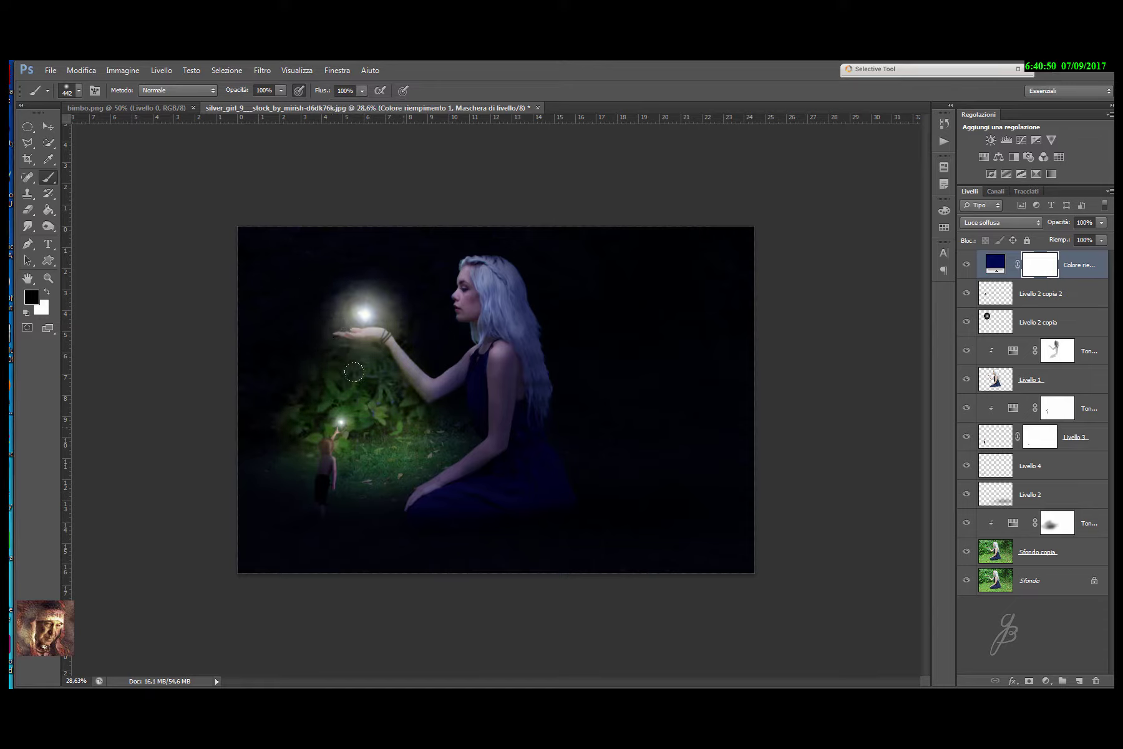
pyautogui.click(363, 347)
pyautogui.click(373, 306)
# Unmask the grass and the girl's silver hair, then lower the navy fill's opacity to 56%.
pyautogui.moveTo(345, 376); pyautogui.dragTo(255, 411)
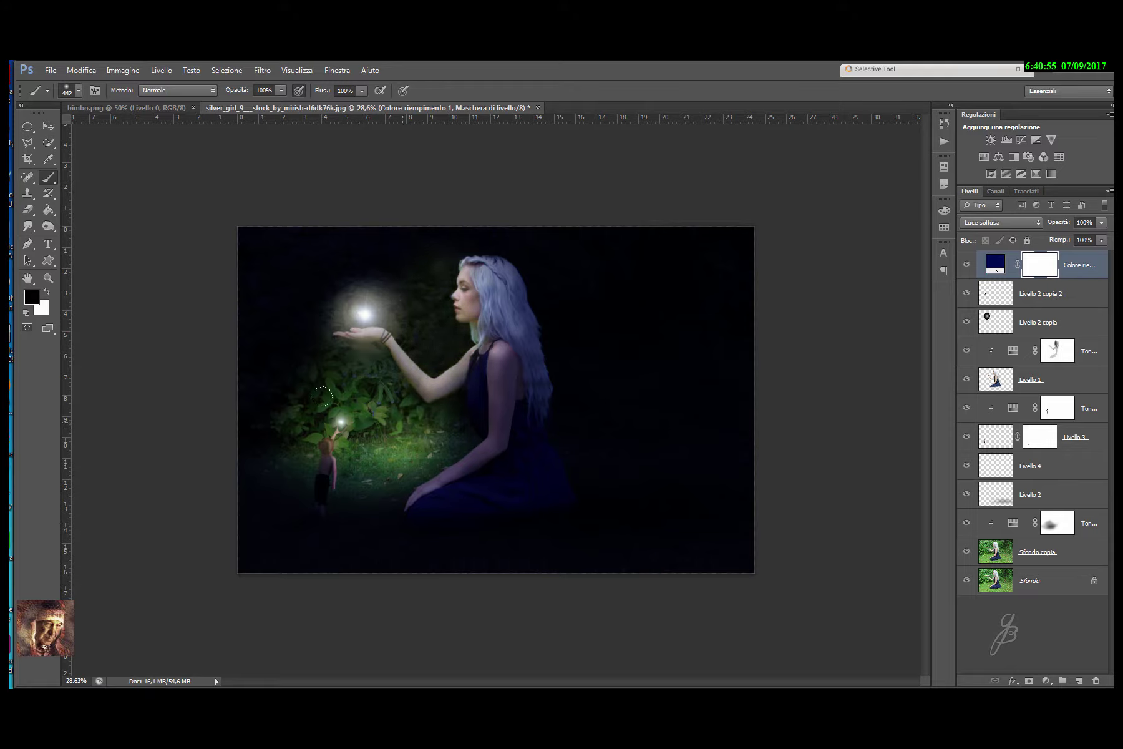
pyautogui.moveTo(293, 479); pyautogui.dragTo(496, 350)
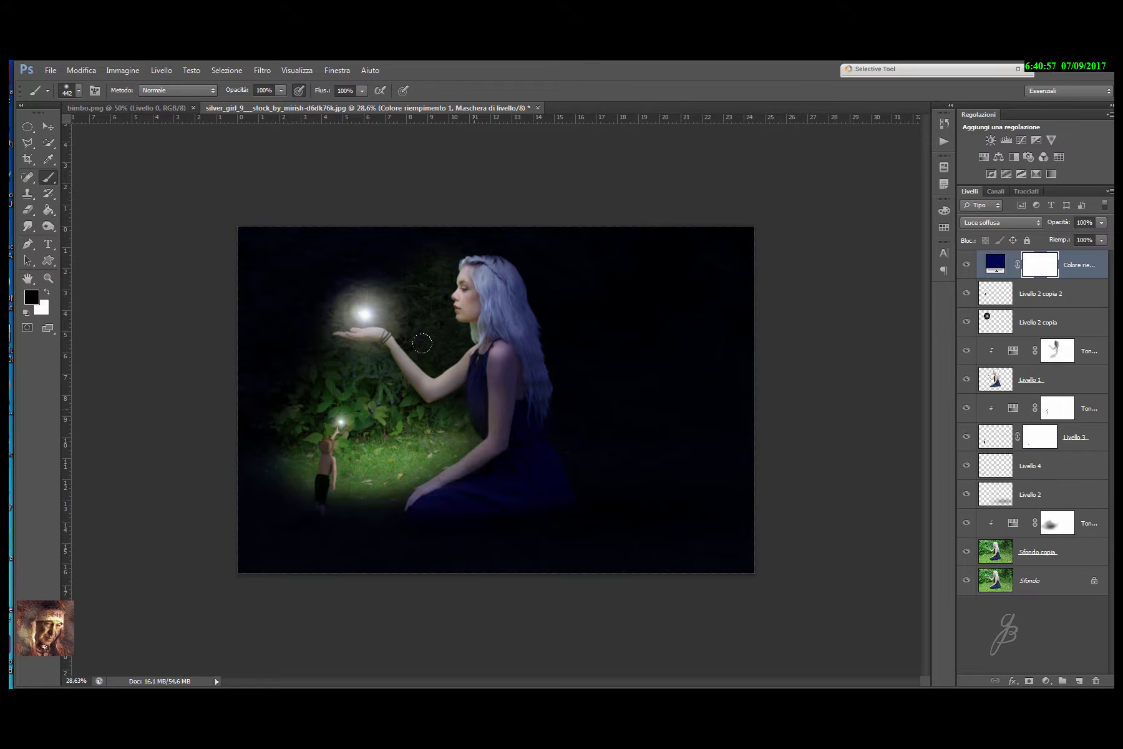
pyautogui.moveTo(474, 281); pyautogui.dragTo(499, 349)
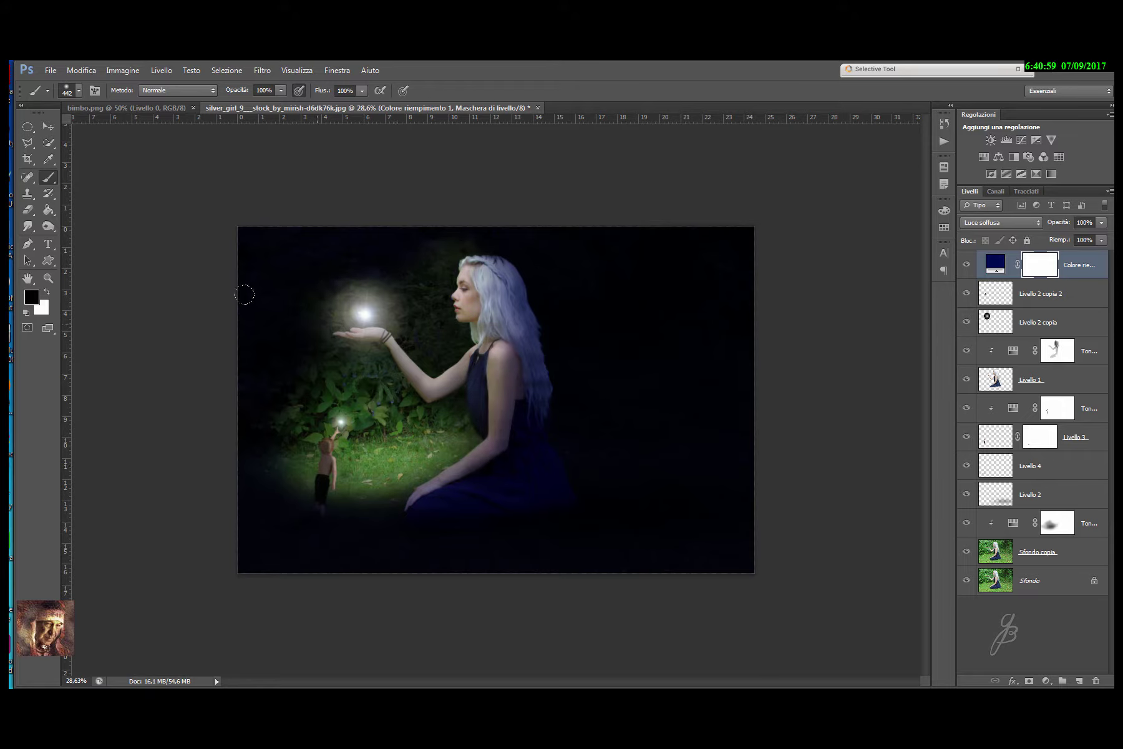
pyautogui.moveTo(269, 412)
pyautogui.mouseDown()
pyautogui.moveTo(251, 444)
pyautogui.moveTo(437, 490)
pyautogui.mouseUp()
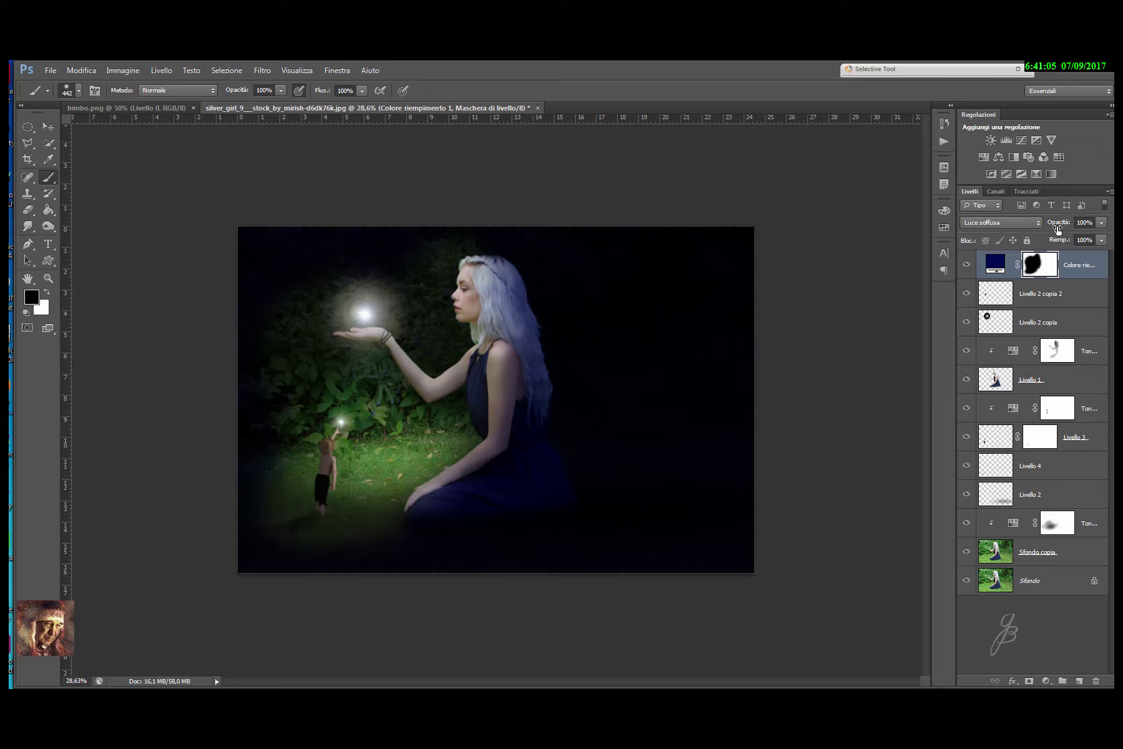
pyautogui.click(1101, 240)
pyautogui.moveTo(1101, 242); pyautogui.dragTo(1072, 236)
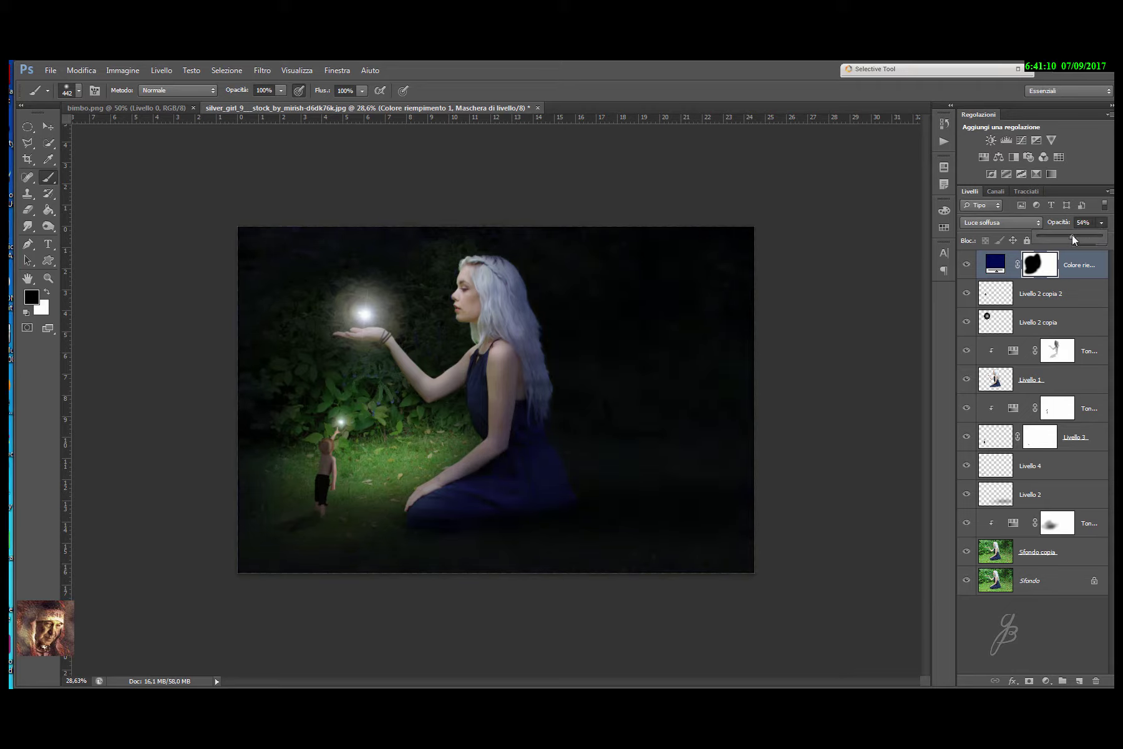
# Add a new empty layer and load the 140 px dragonfly brush with white as the foreground colour.
pyautogui.click(1079, 681)
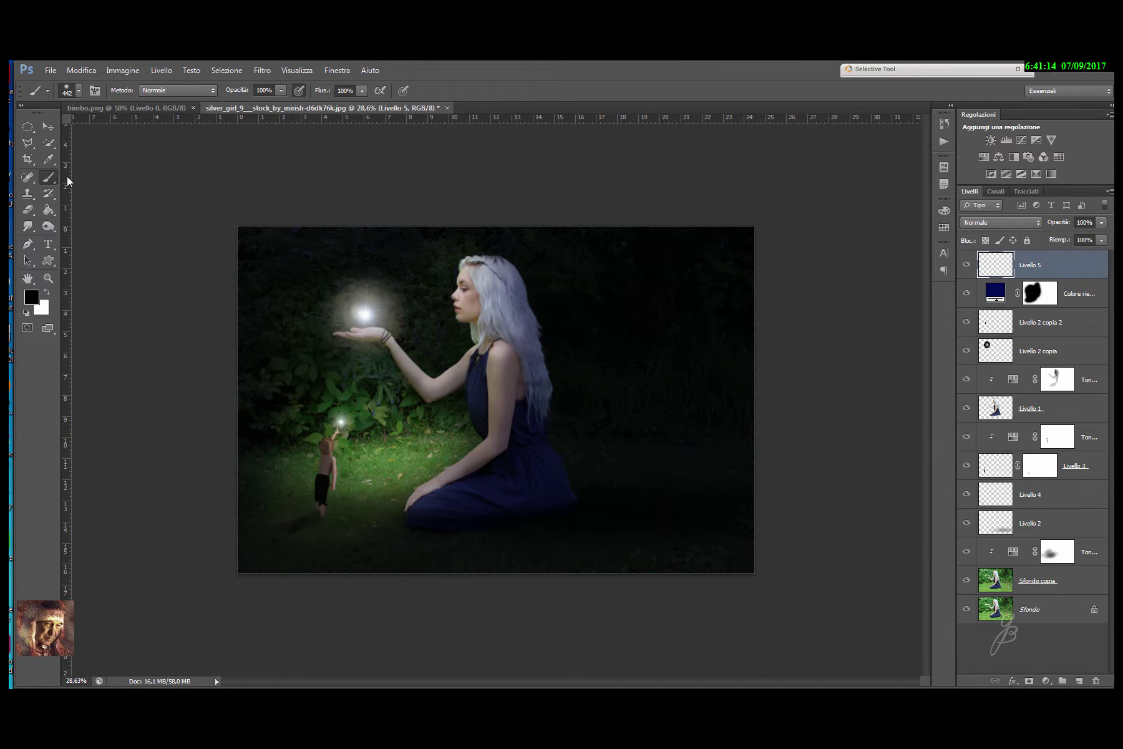
pyautogui.click(79, 91)
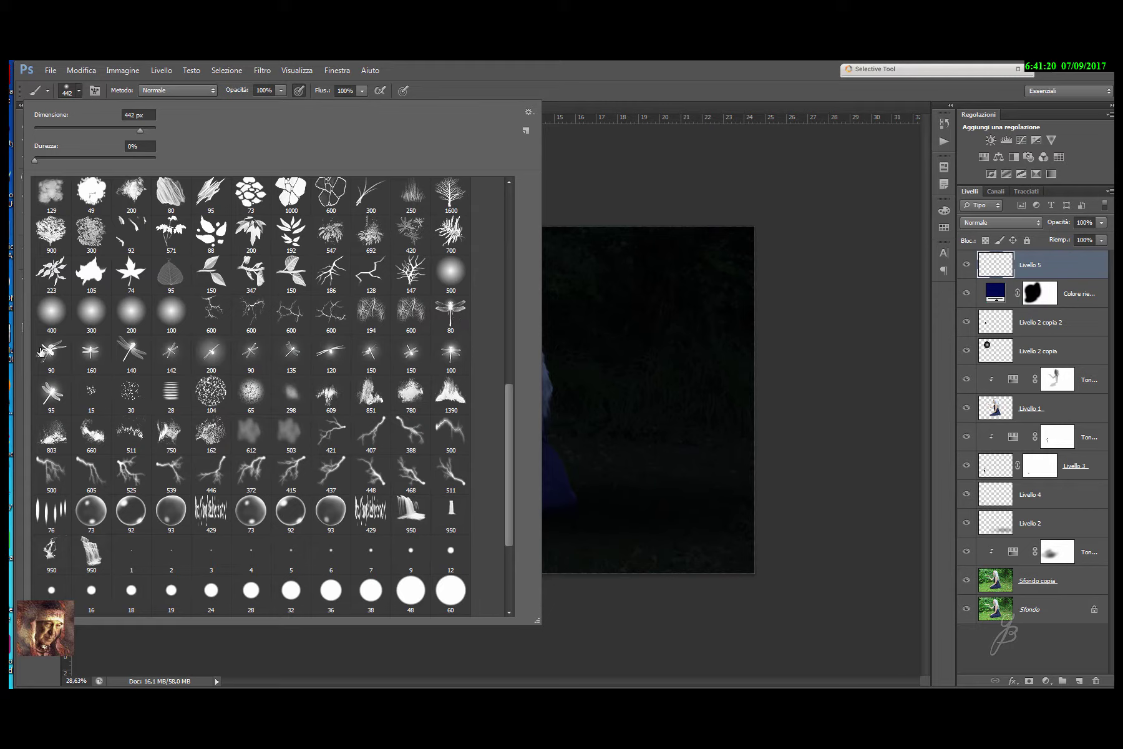
pyautogui.click(129, 357)
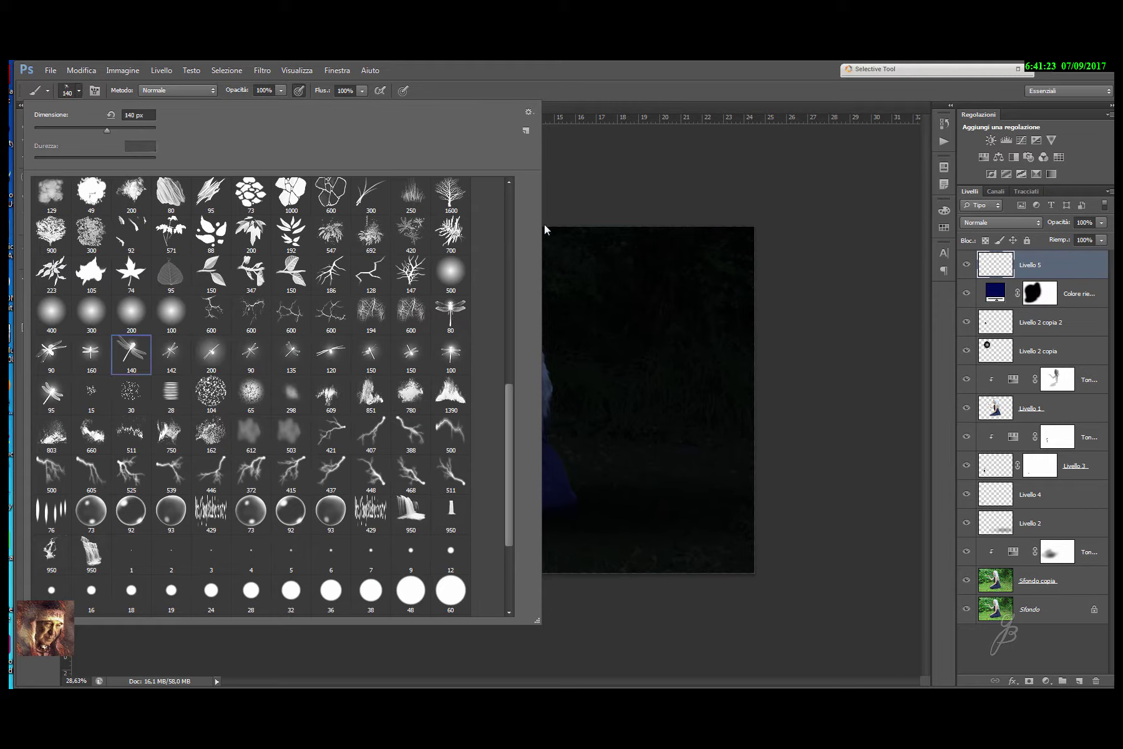
pyautogui.click(610, 68)
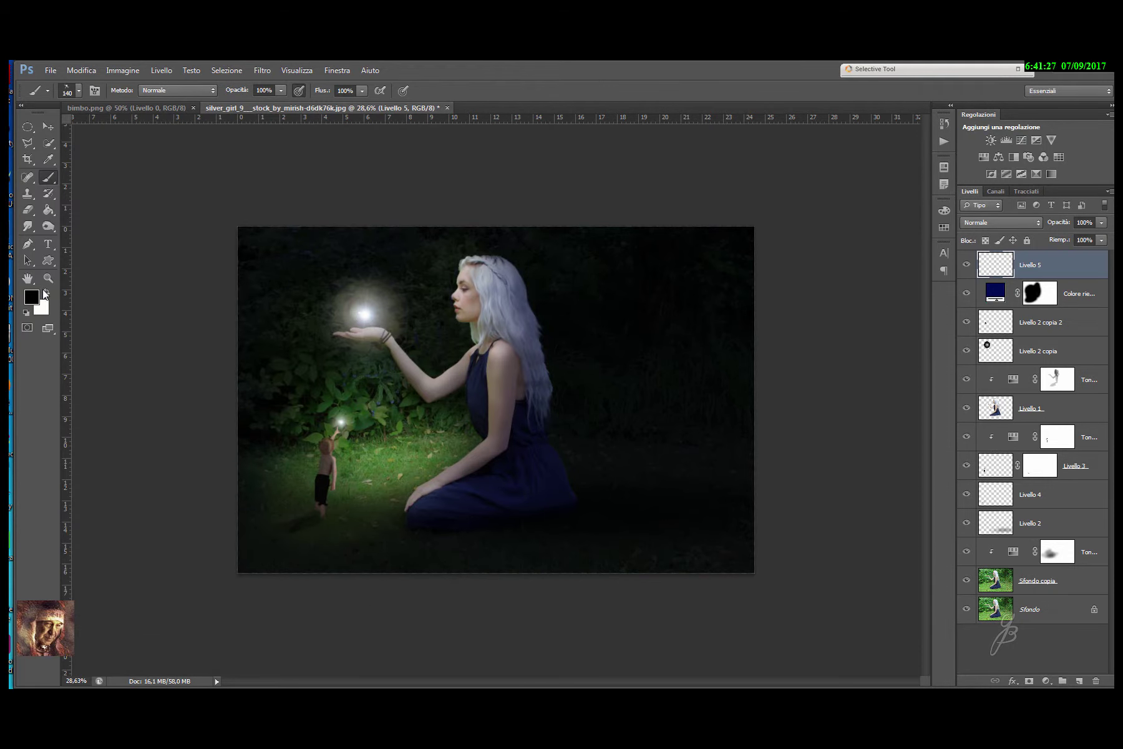
pyautogui.click(47, 291)
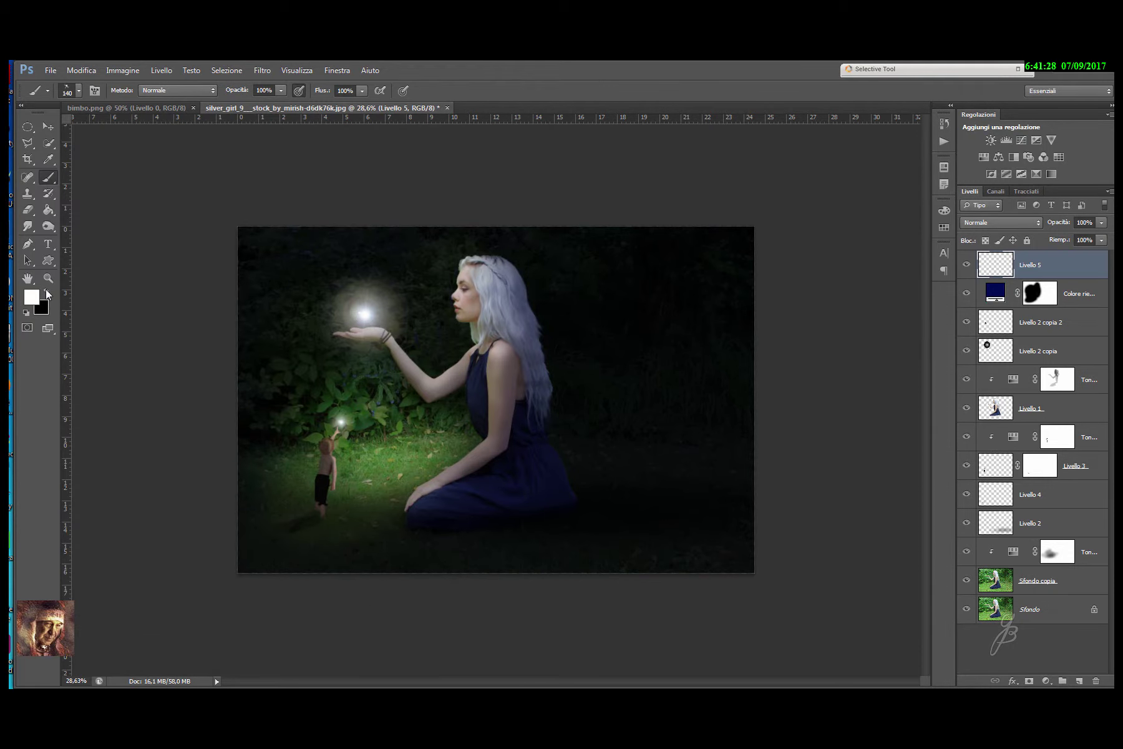
# Stamp white dragonflies near the boy's feet and in the dark top-left.
pyautogui.click(352, 541)
pyautogui.click(292, 269)
pyautogui.click(93, 91)
# Rotate the dragonfly tip and enable Dinamica forme, 98% Spaziatura, and Dispersione at 423% with Conteggio 1.
pyautogui.moveTo(305, 300); pyautogui.dragTo(304, 309)
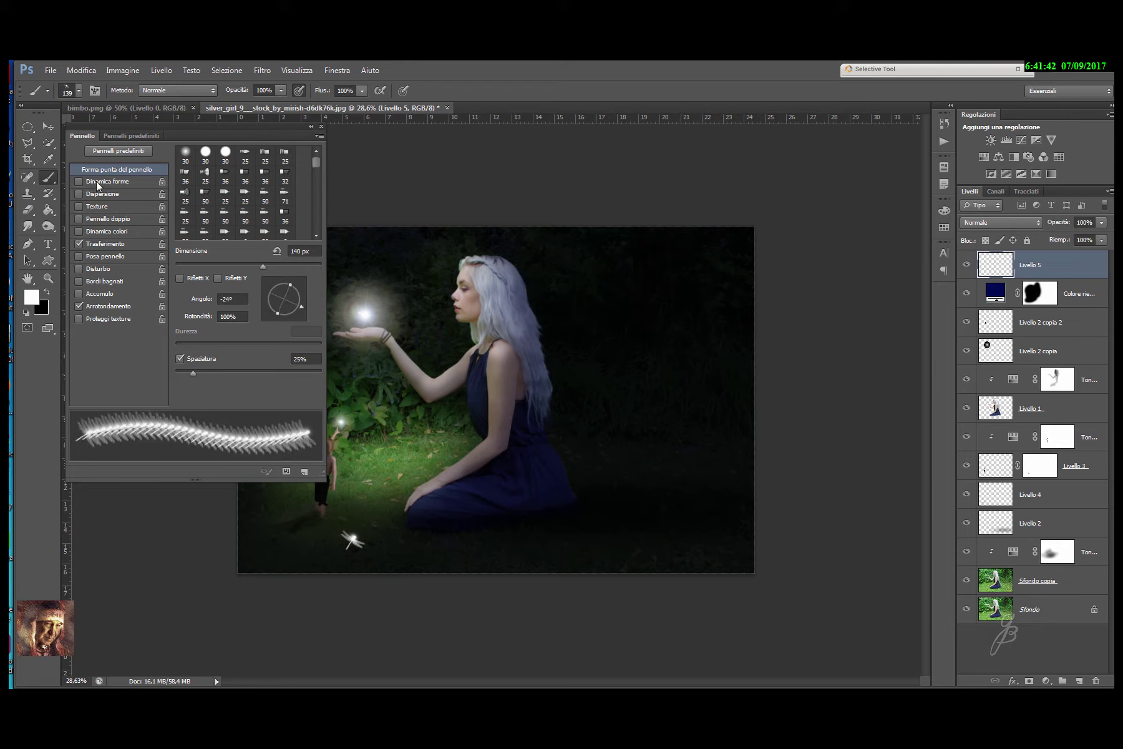
pyautogui.click(78, 182)
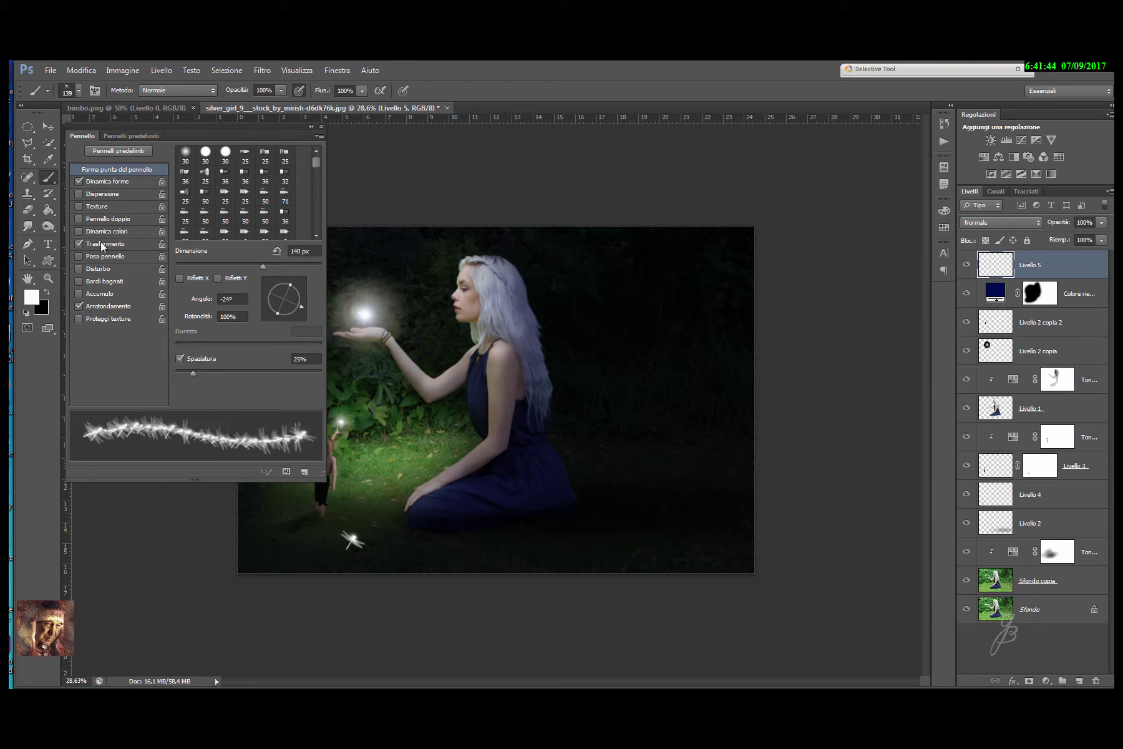
pyautogui.moveTo(193, 373); pyautogui.dragTo(240, 370)
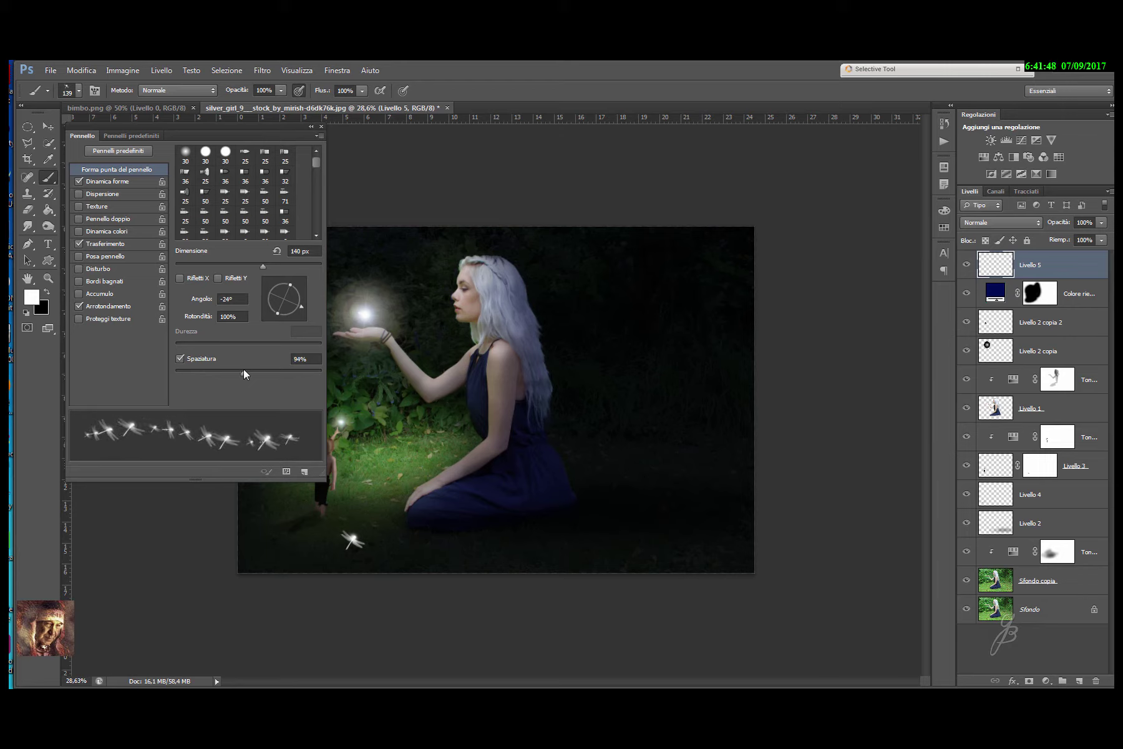
pyautogui.moveTo(240, 370); pyautogui.dragTo(246, 369)
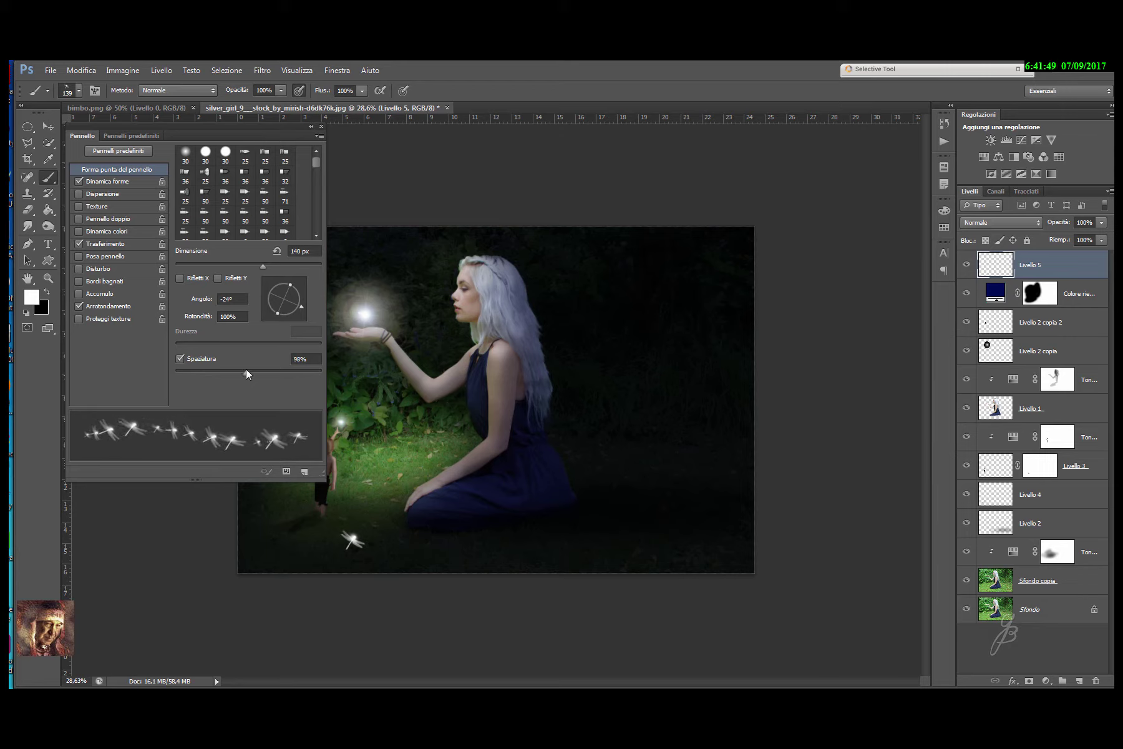
pyautogui.click(84, 196)
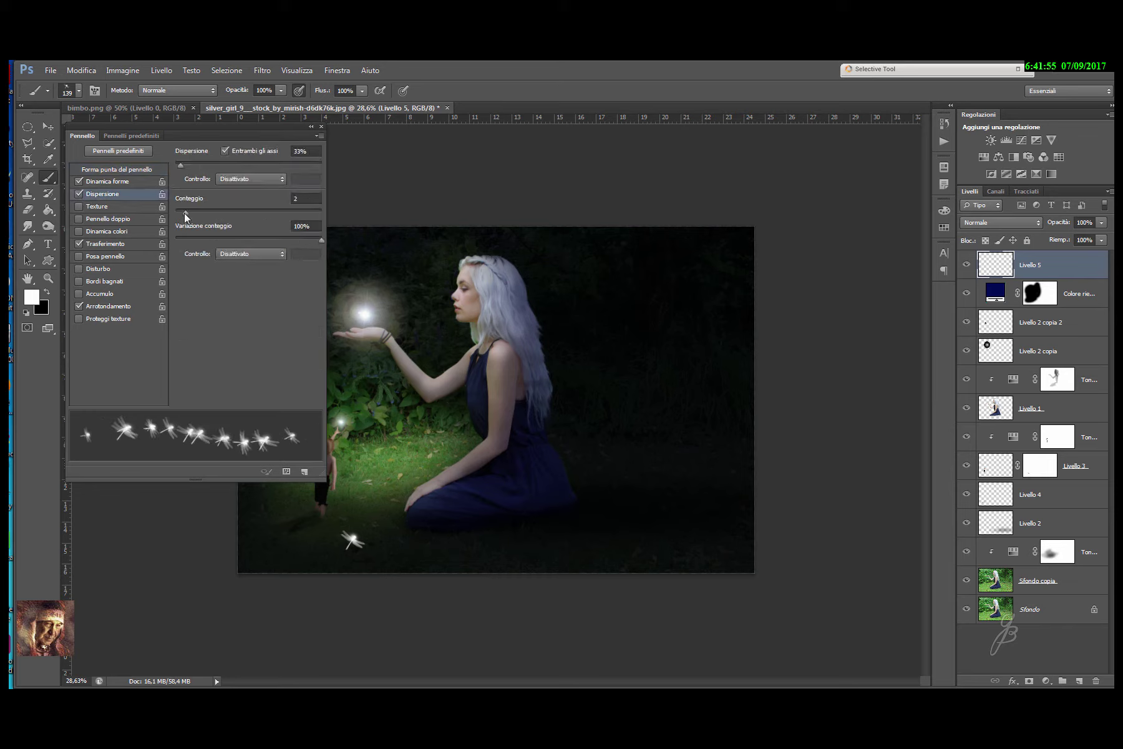
pyautogui.moveTo(185, 212)
pyautogui.mouseDown()
pyautogui.moveTo(196, 216)
pyautogui.moveTo(180, 215)
pyautogui.mouseUp()
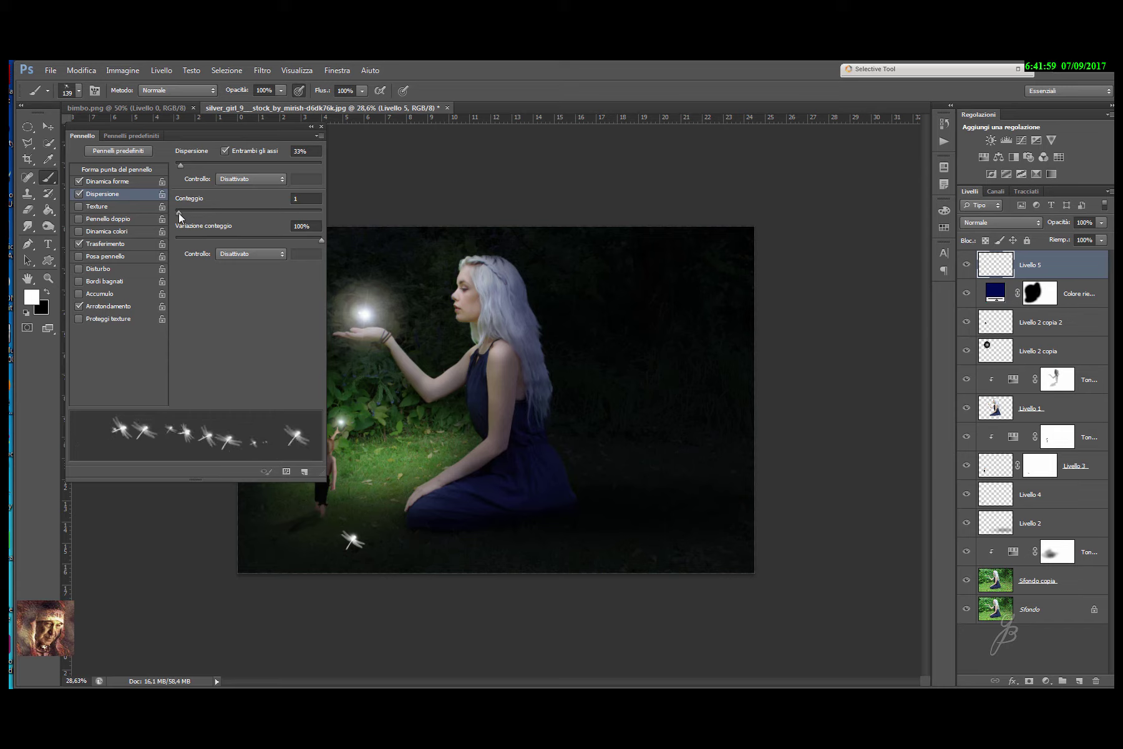
pyautogui.moveTo(179, 164); pyautogui.dragTo(237, 168)
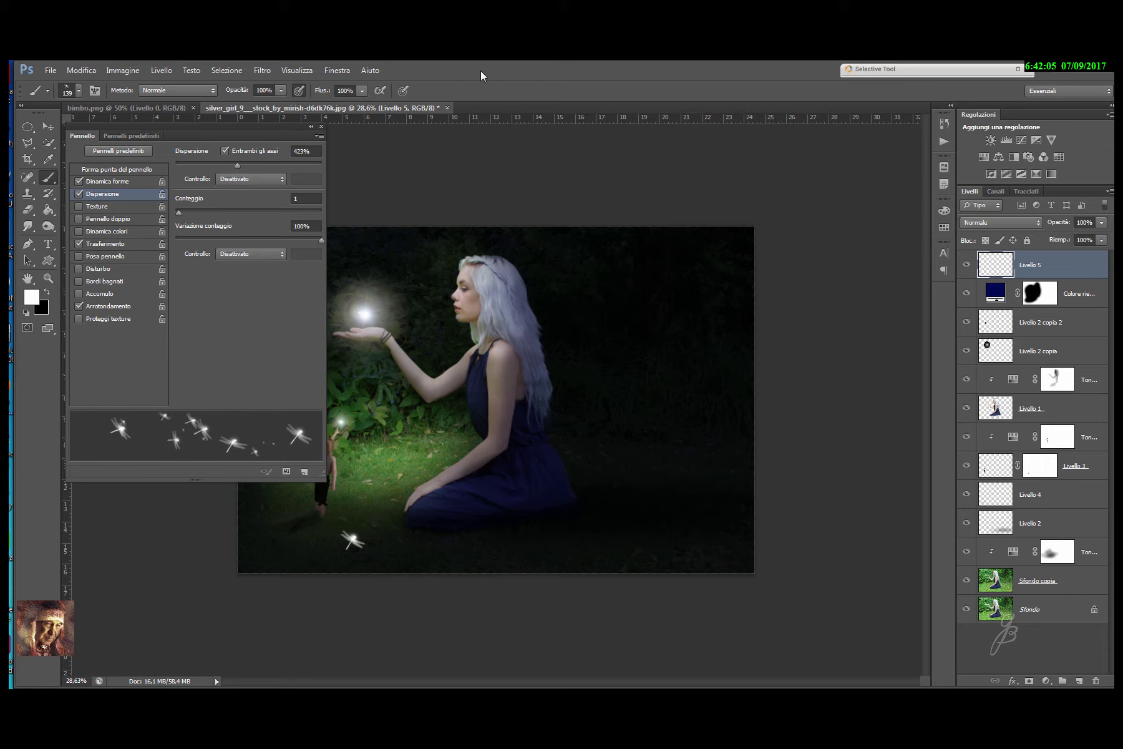
# Brush scattered dragonflies on Livello 5 from the upper right down around the girl's dress hem.
pyautogui.click(321, 125)
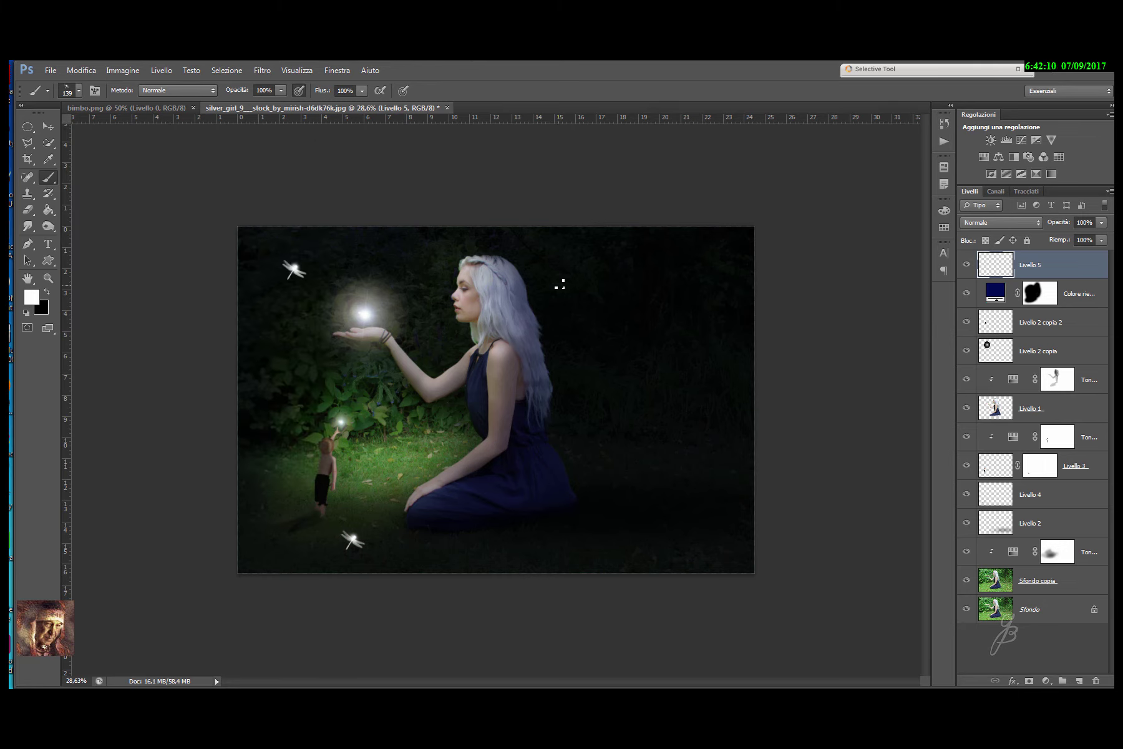
pyautogui.moveTo(573, 277)
pyautogui.mouseDown()
pyautogui.moveTo(586, 315)
pyautogui.moveTo(636, 343)
pyautogui.moveTo(665, 321)
pyautogui.moveTo(657, 260)
pyautogui.moveTo(680, 298)
pyautogui.moveTo(664, 333)
pyautogui.moveTo(605, 352)
pyautogui.moveTo(623, 393)
pyautogui.moveTo(544, 422)
pyautogui.moveTo(540, 438)
pyautogui.moveTo(475, 447)
pyautogui.moveTo(413, 525)
pyautogui.moveTo(374, 512)
pyautogui.moveTo(381, 439)
pyautogui.moveTo(380, 523)
pyautogui.mouseUp()
pyautogui.moveTo(466, 548); pyautogui.dragTo(524, 537)
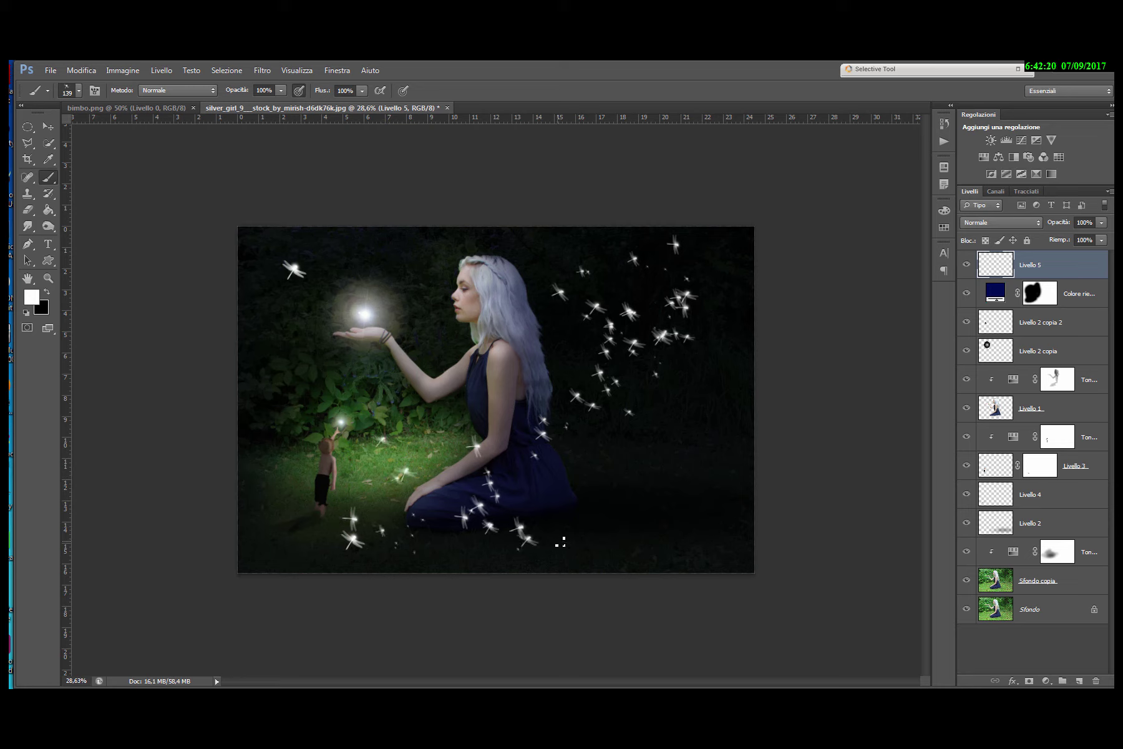